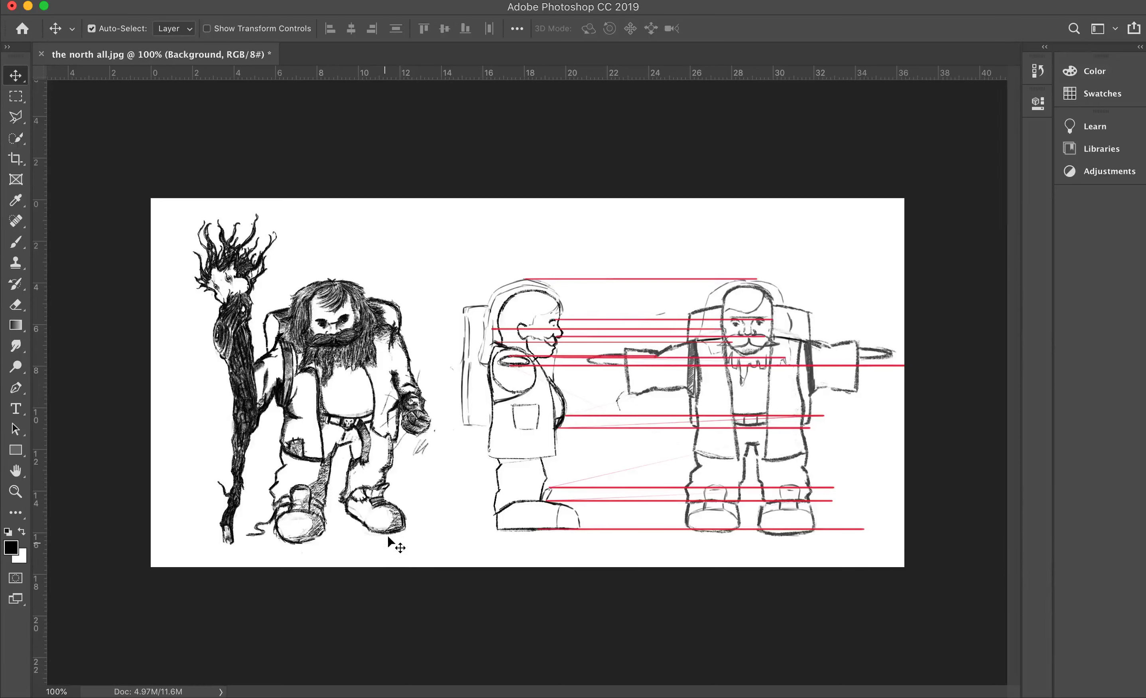
Switch from Photoshop to the open untitled Maya scene.
key("super+Tab")
key("super+Tab")
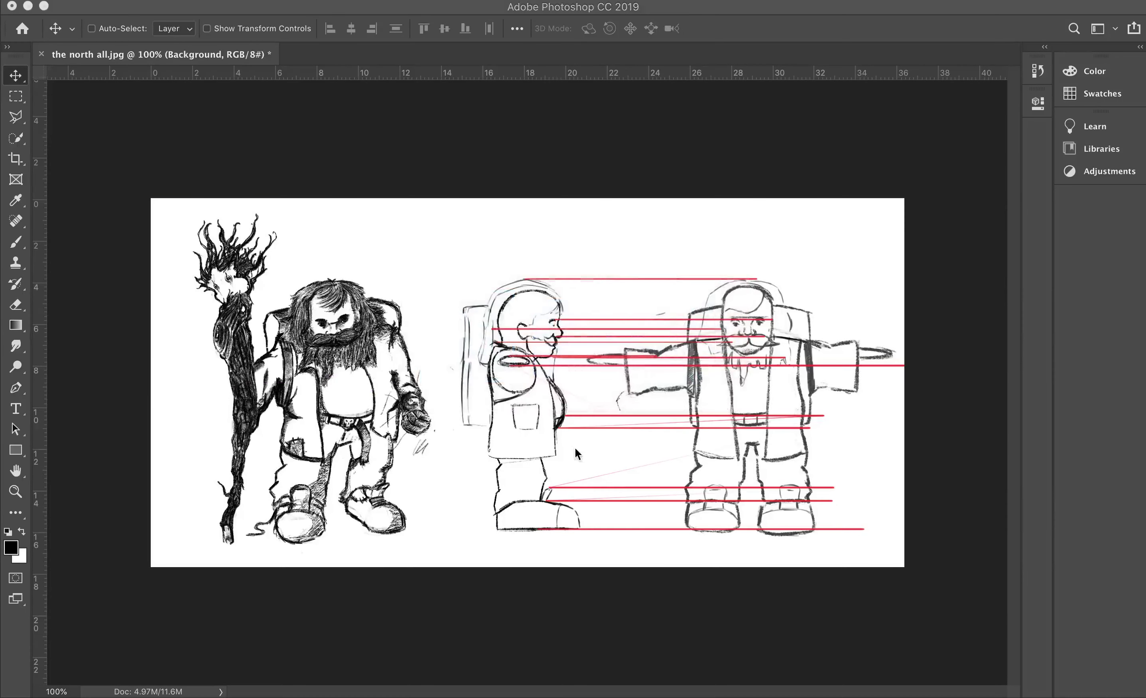
key("super+Tab")
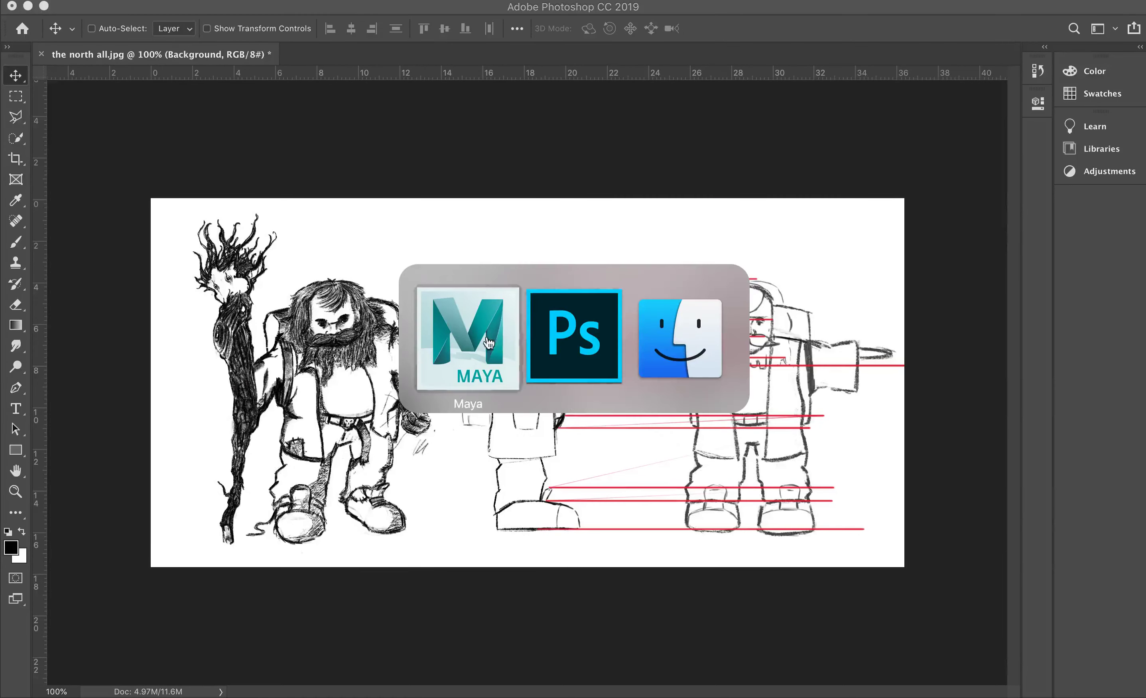
left_click(28, 6)
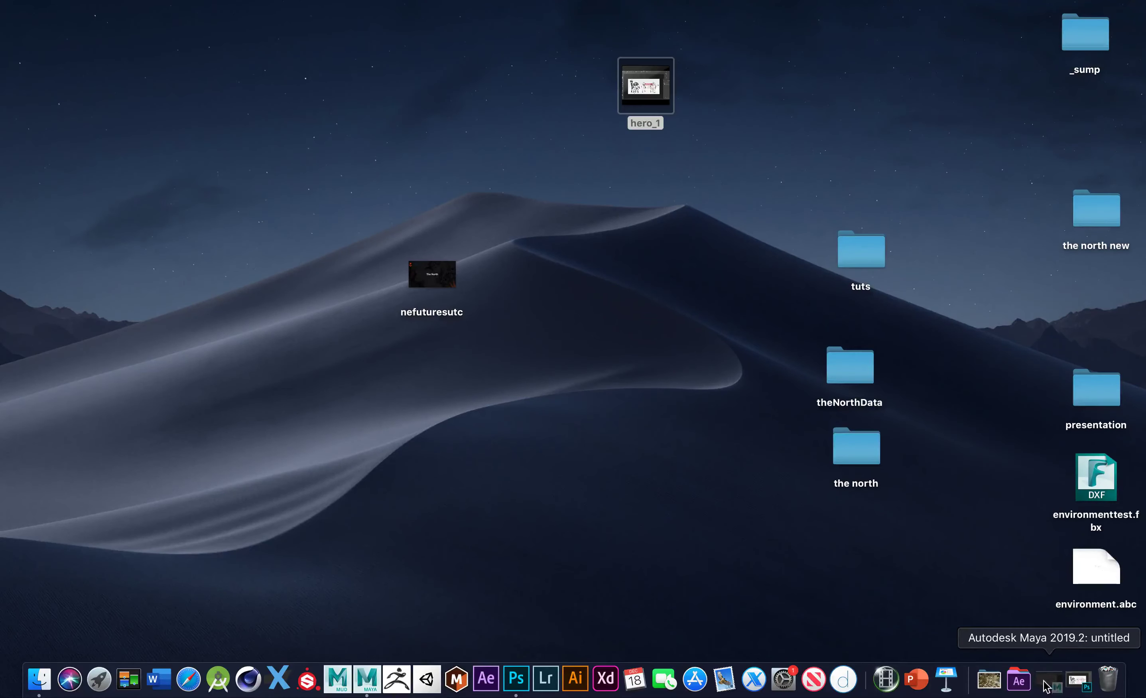
left_click(1049, 679)
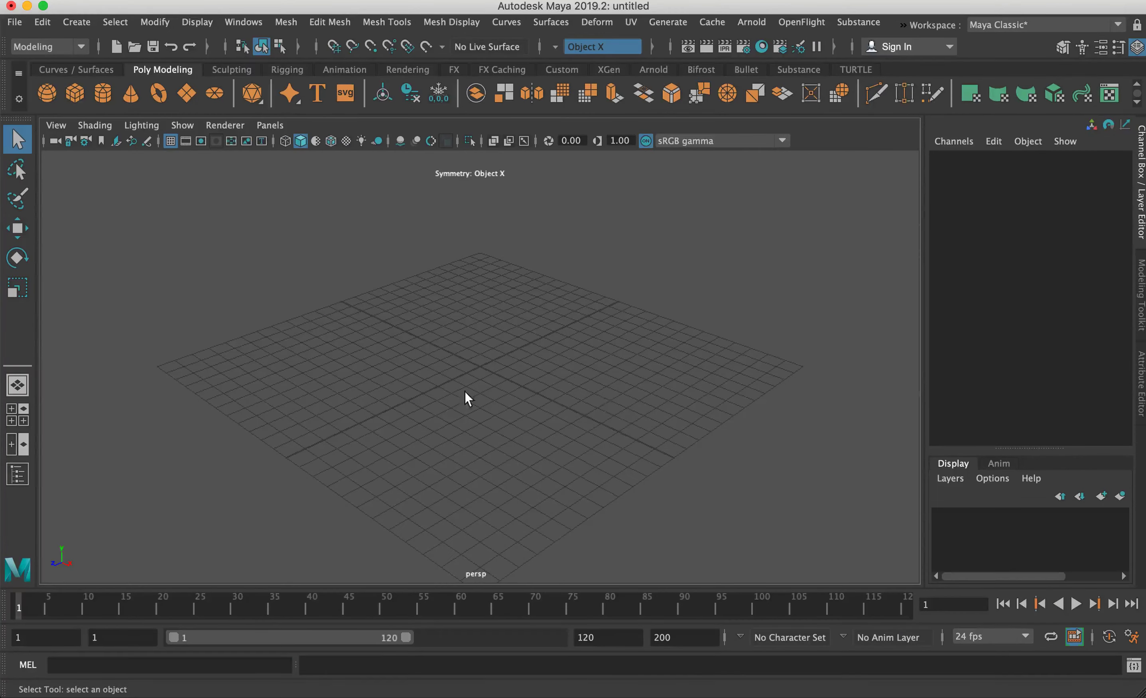
middle_click_drag(464, 391, 520, 268, "alt")
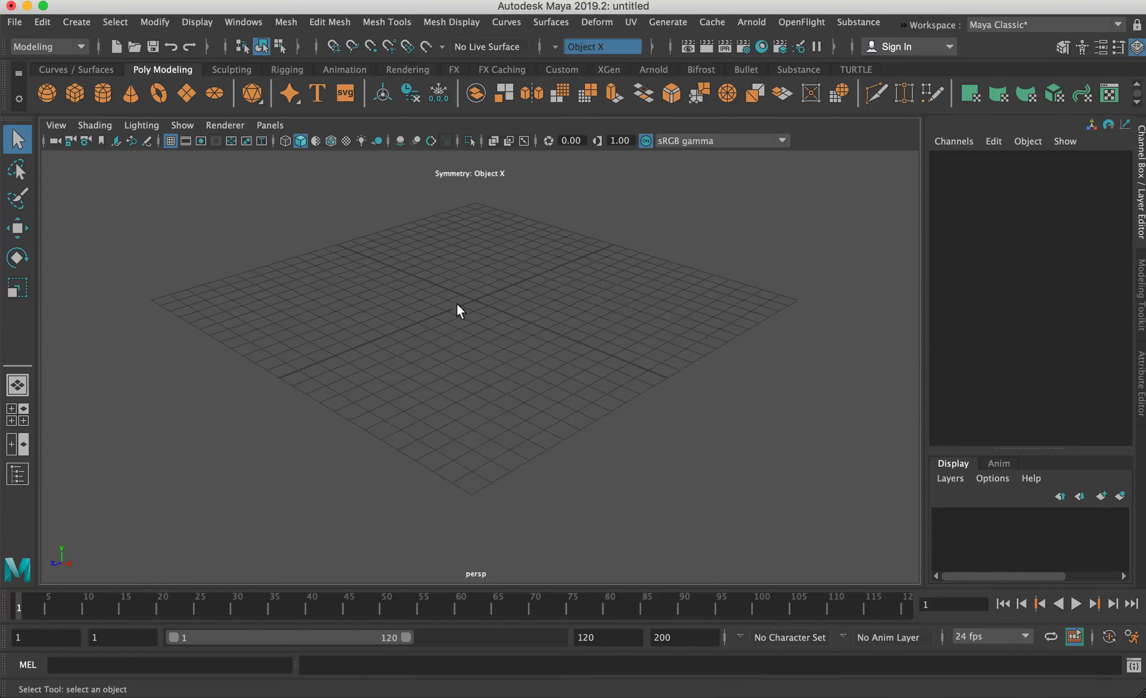
middle_click_drag(457, 304, 508, 350, "alt")
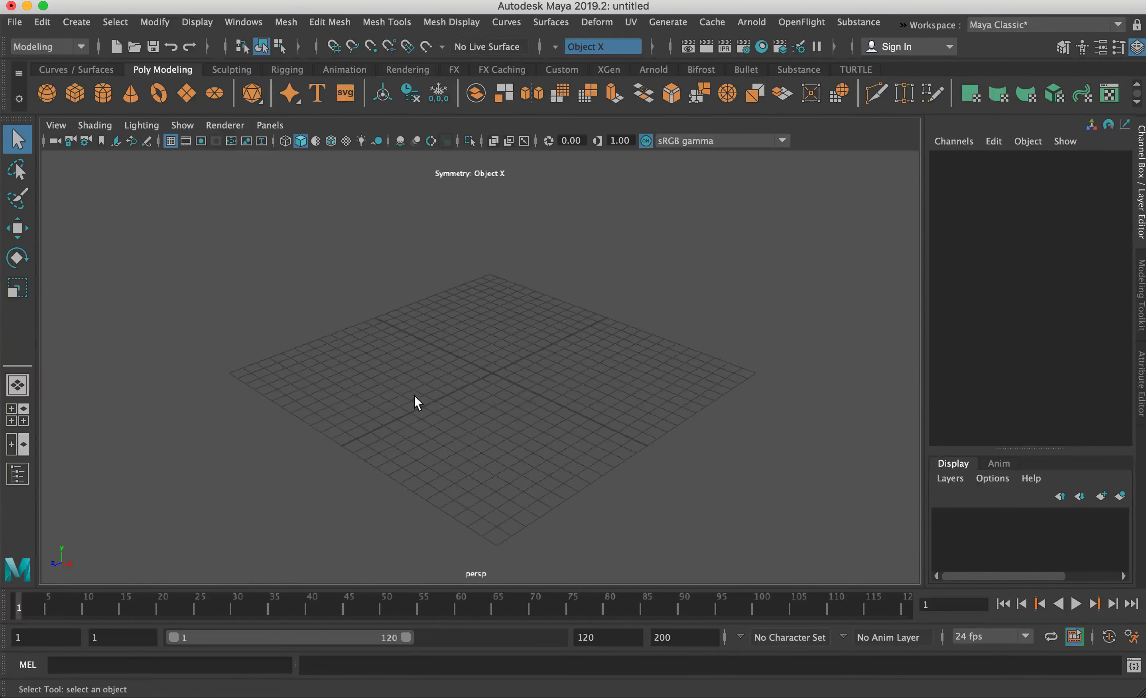
left_click_drag(415, 399, 452, 401, "alt")
middle_click_drag(488, 398, 512, 360, "alt")
left_click_drag(512, 360, 446, 405, "alt")
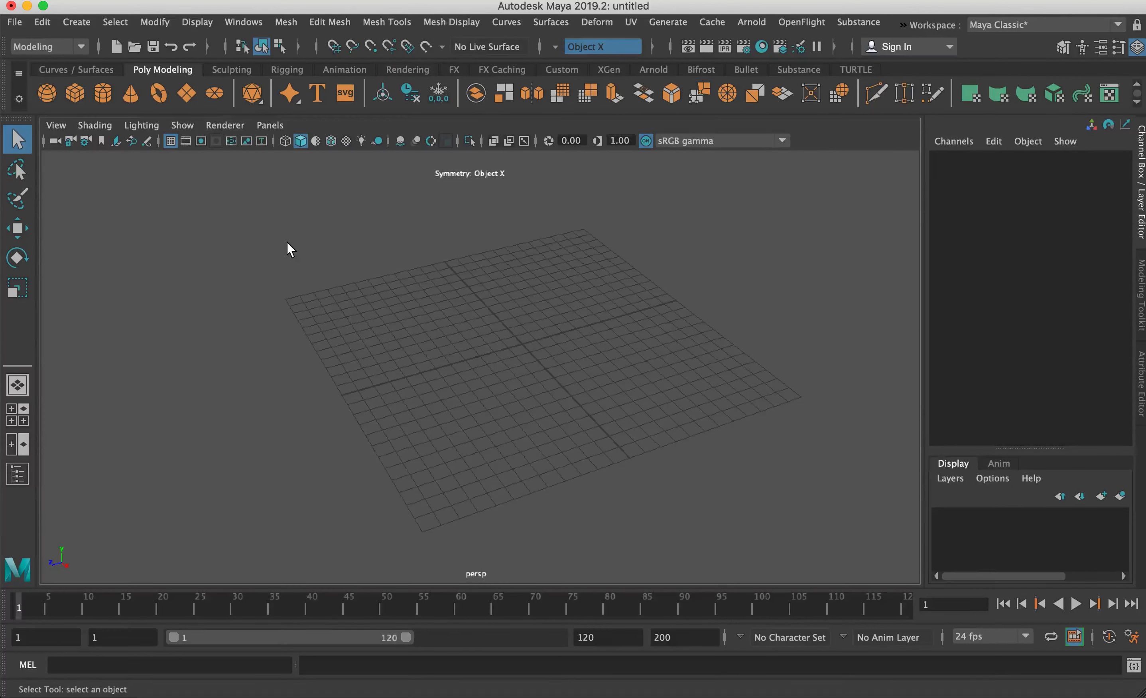
key("space")
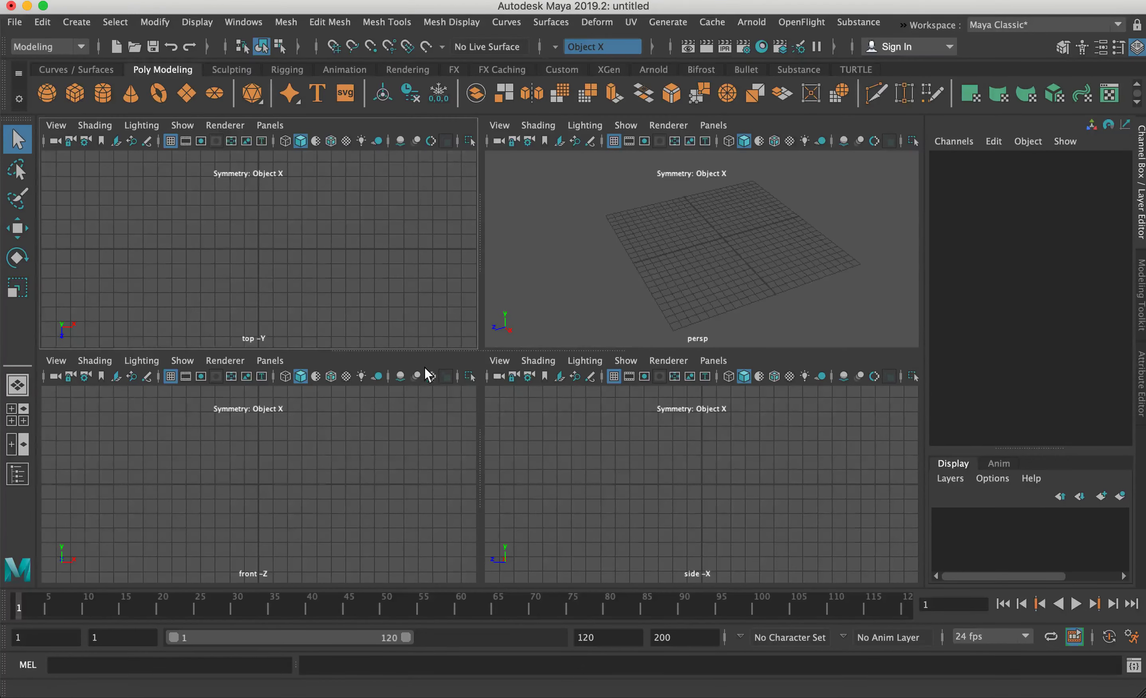
key("space")
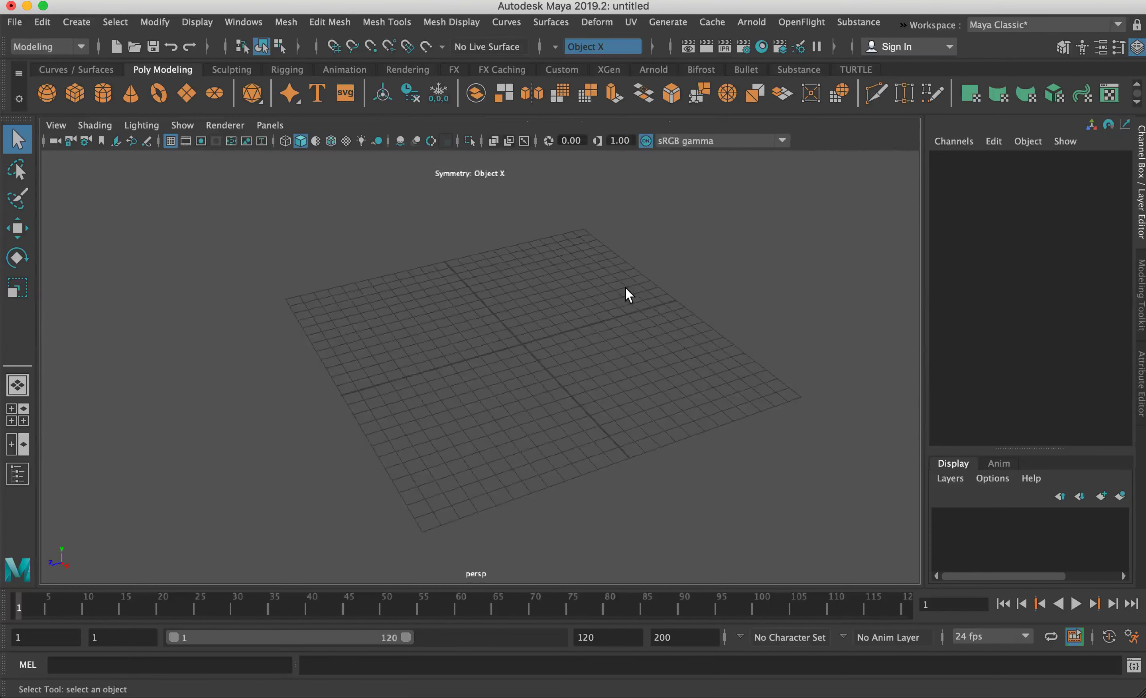
Show the four-view layout and start importing an image as an image plane for the front view.
key("space")
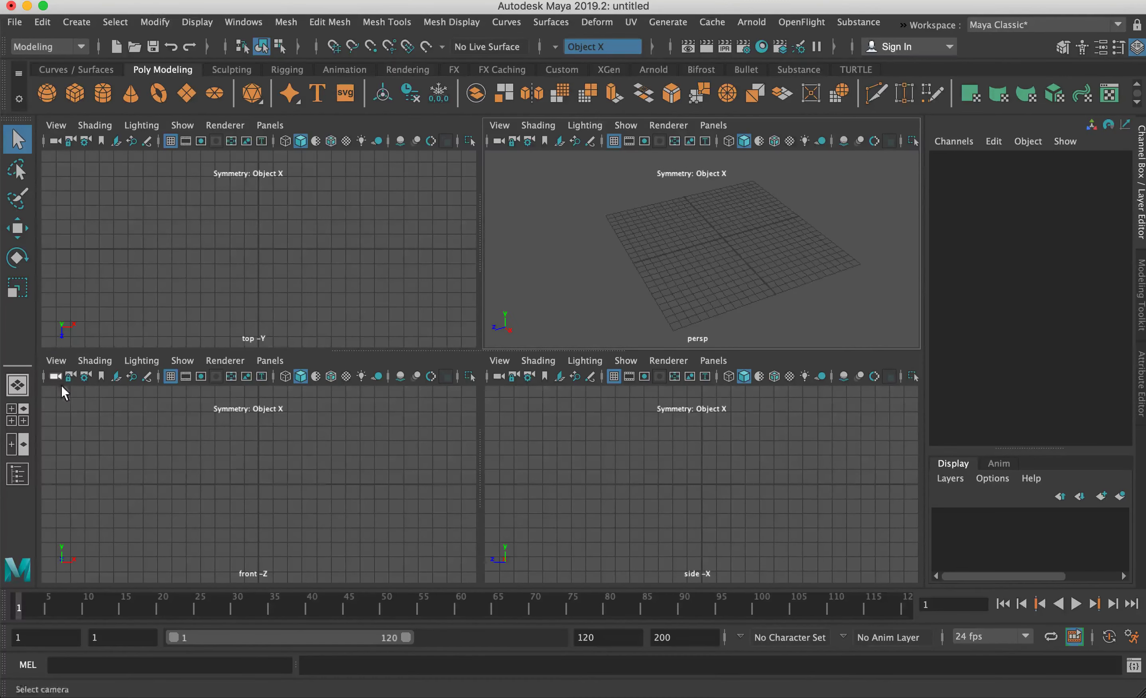
left_click(56, 360)
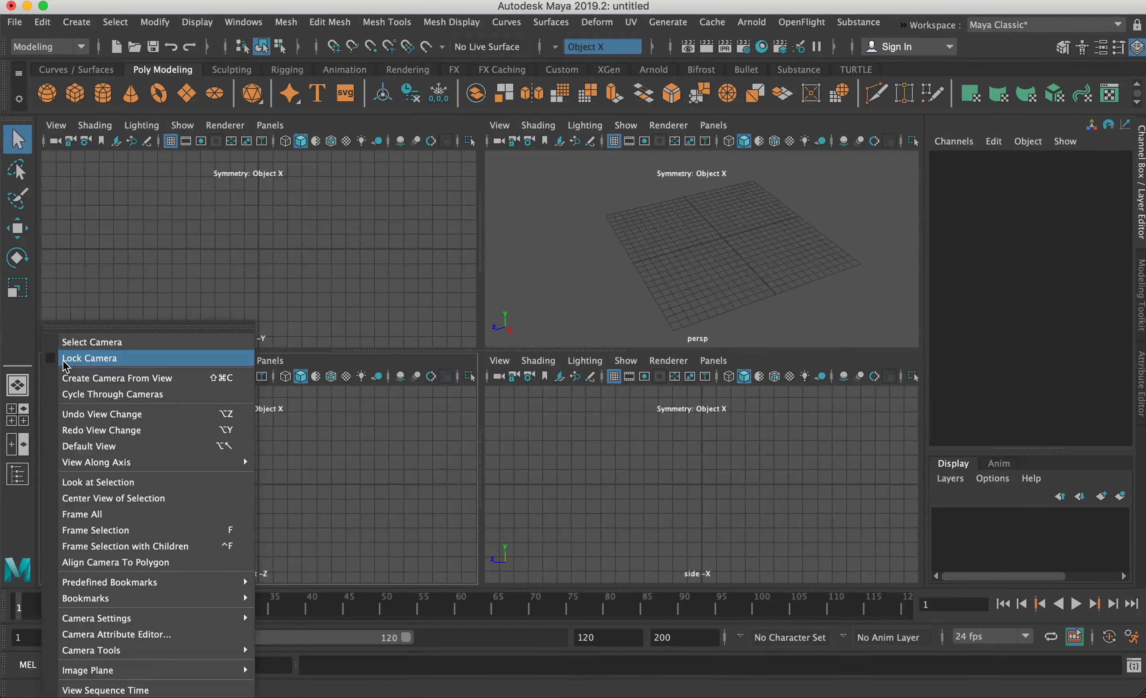
left_click(392, 423)
left_click(52, 362)
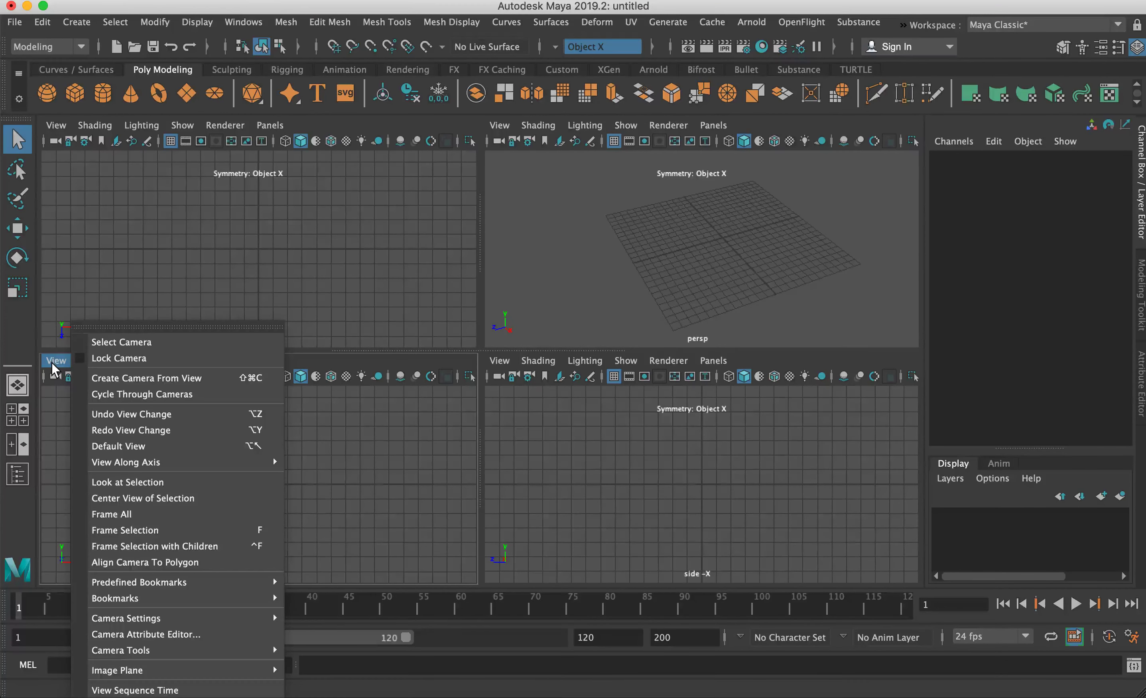
mouse_move(138, 669)
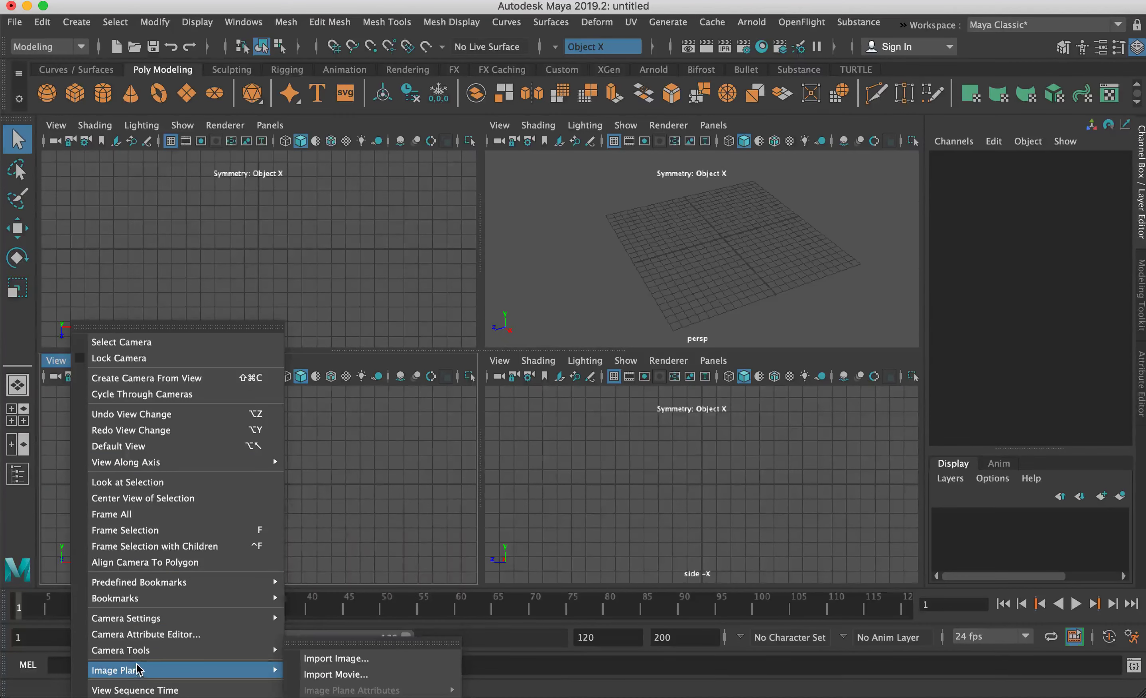
left_click(329, 658)
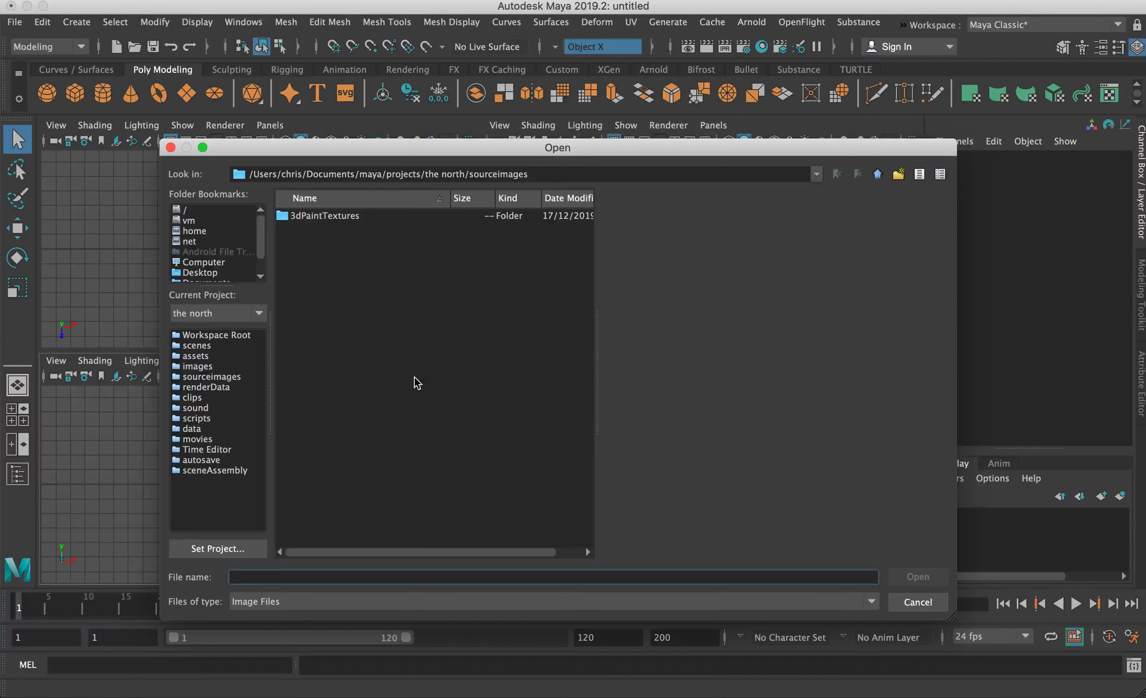
Load hero_front.jpg from the image_ref folder inside the desktop folder "the north new" as the front view's image plane.
left_click(213, 273)
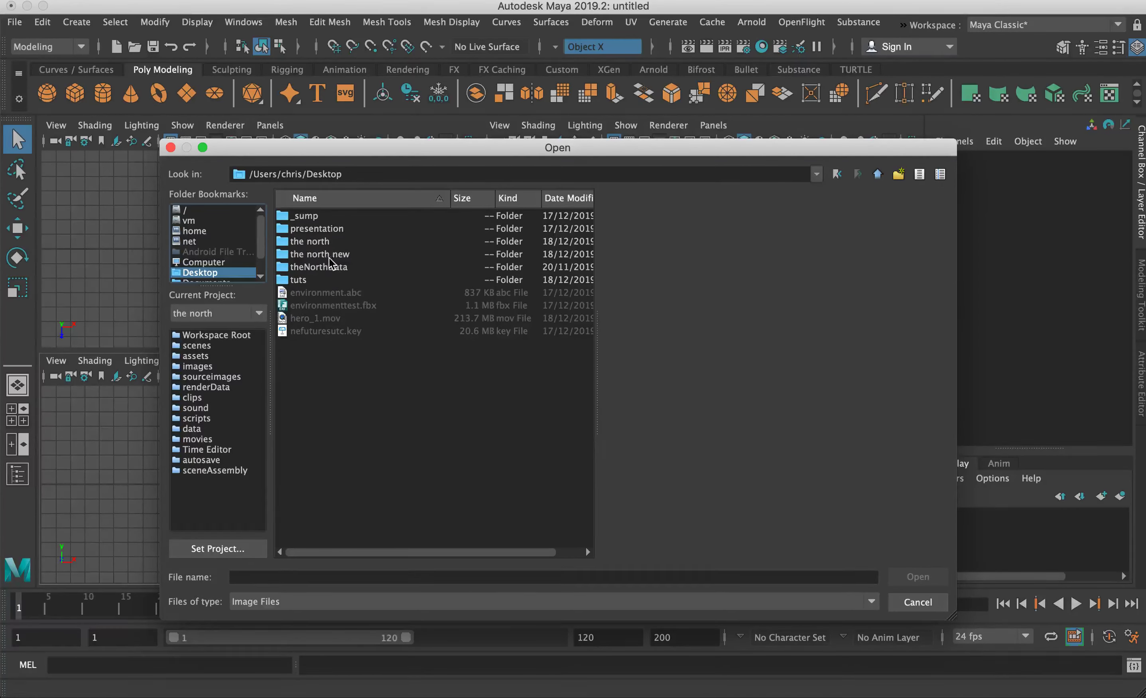
double_click(313, 241)
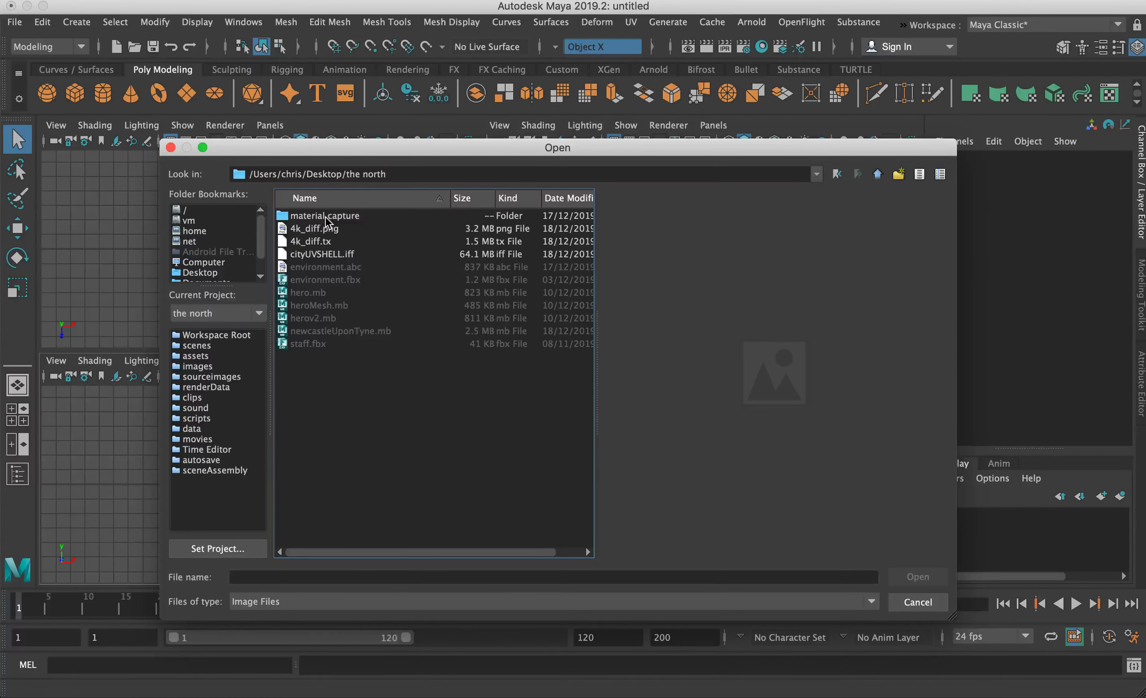
left_click(878, 174)
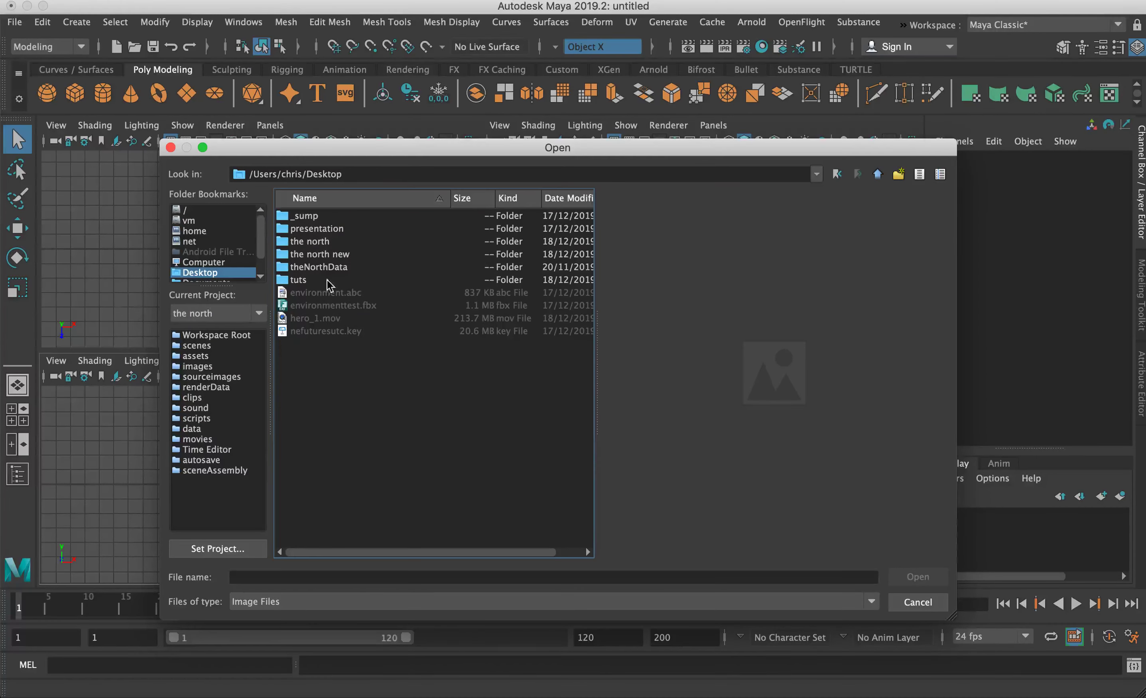
double_click(333, 256)
double_click(315, 216)
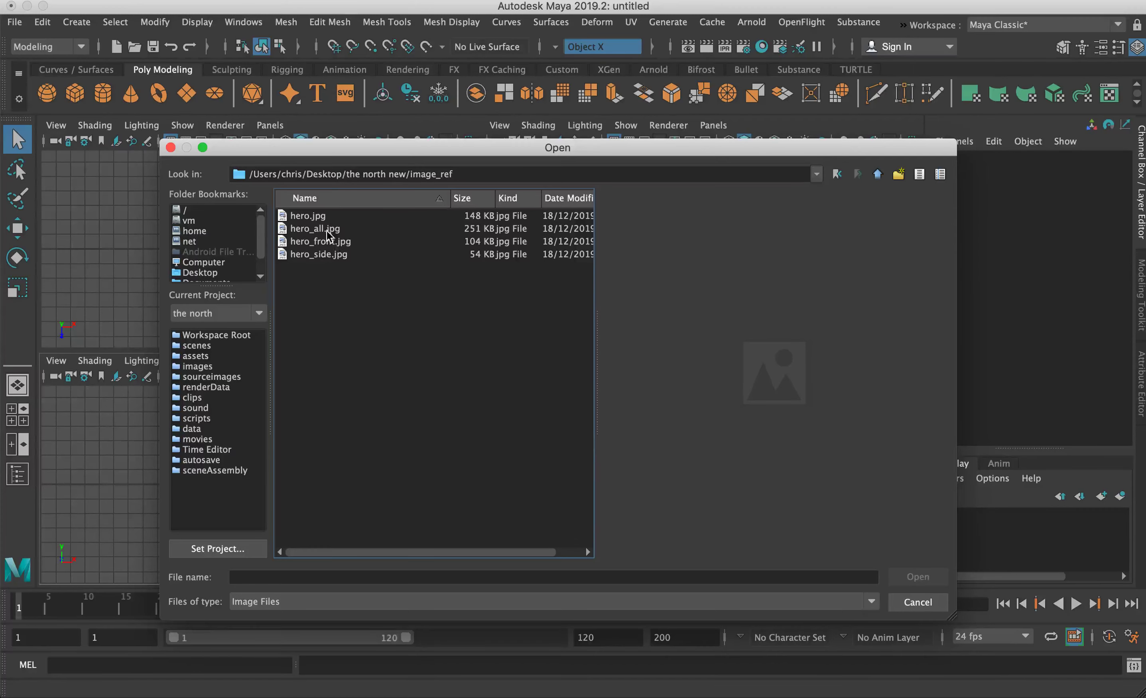
left_click_drag(391, 154, 621, 129)
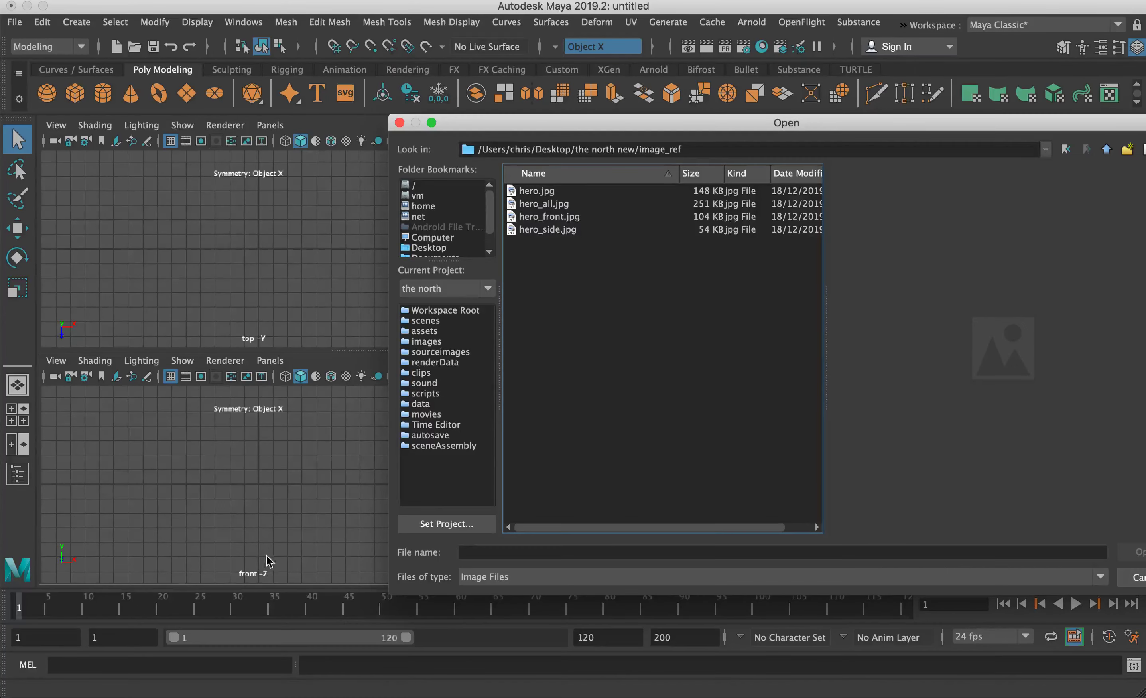
left_click(526, 217)
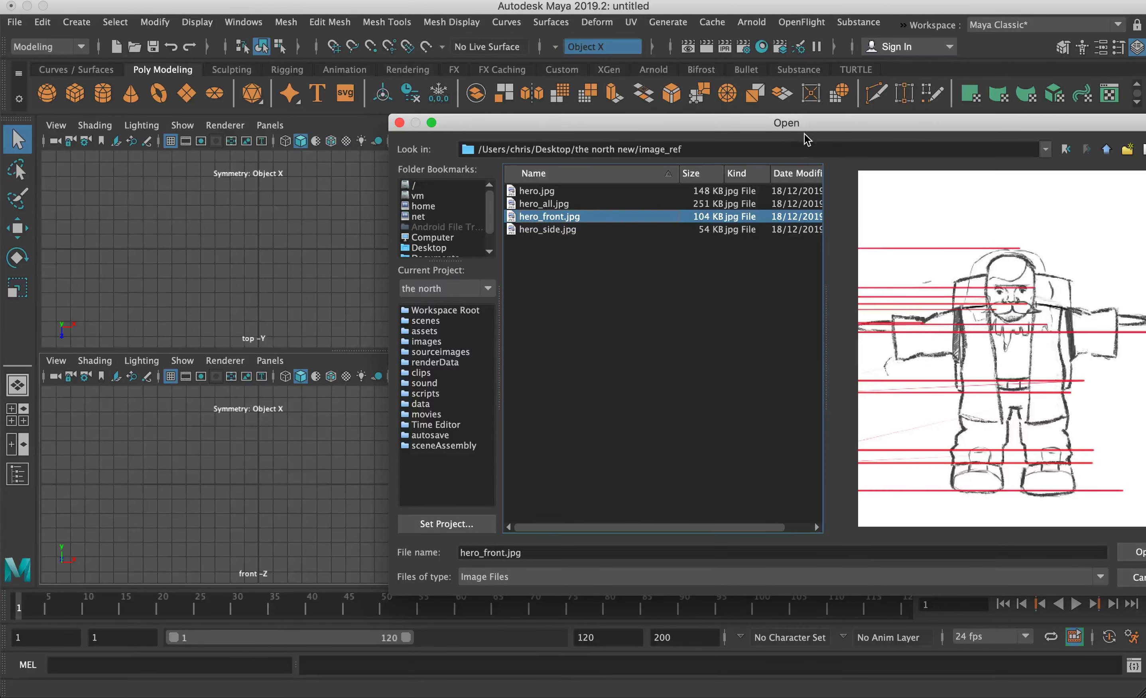
left_click_drag(804, 125, 660, 110)
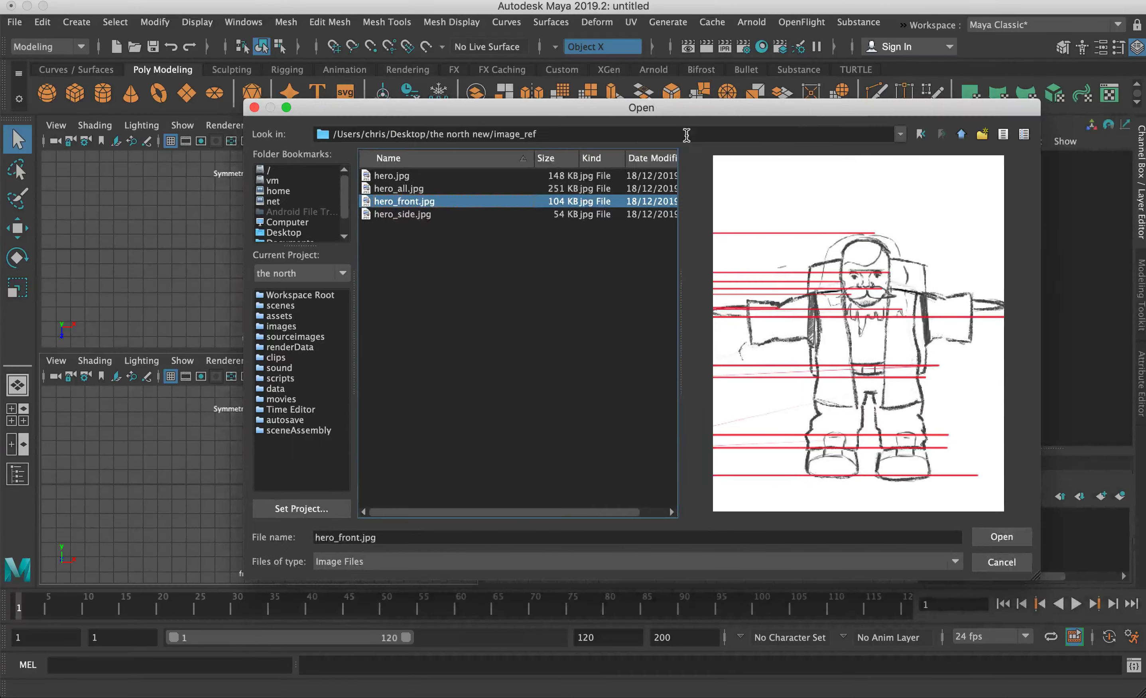
left_click(972, 532)
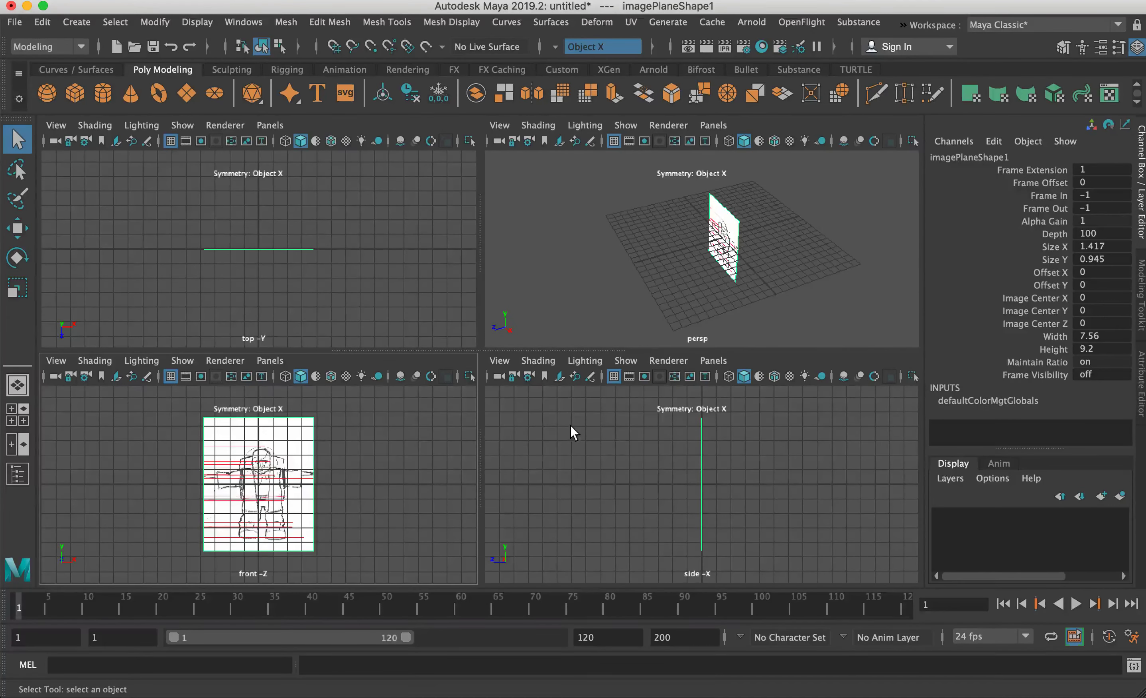
Import hero_side.jpg from the desktop folder "the north new/image_ref" as an image plane in the side view.
left_click(499, 360)
mouse_move(531, 669)
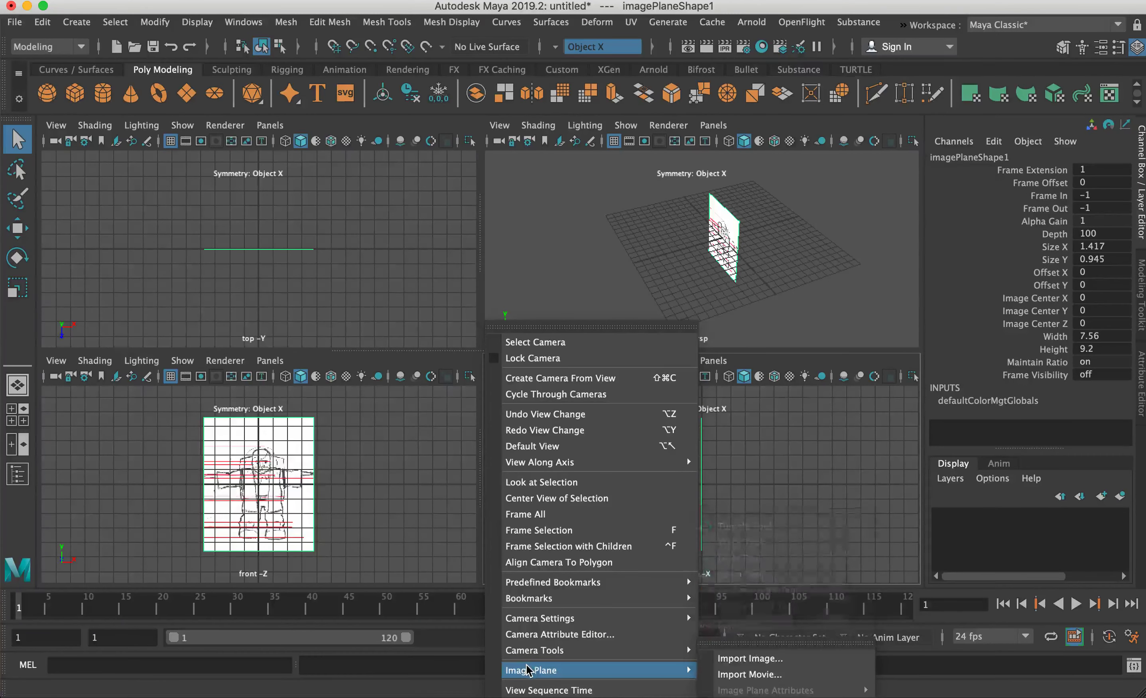
left_click(743, 665)
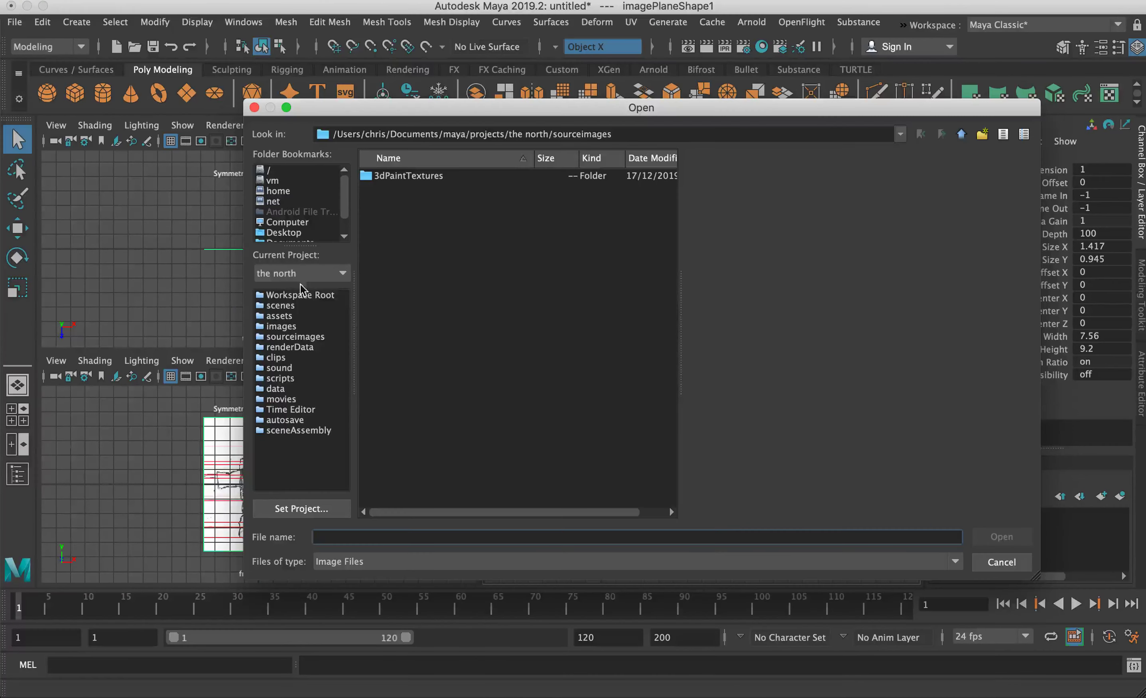
left_click(295, 232)
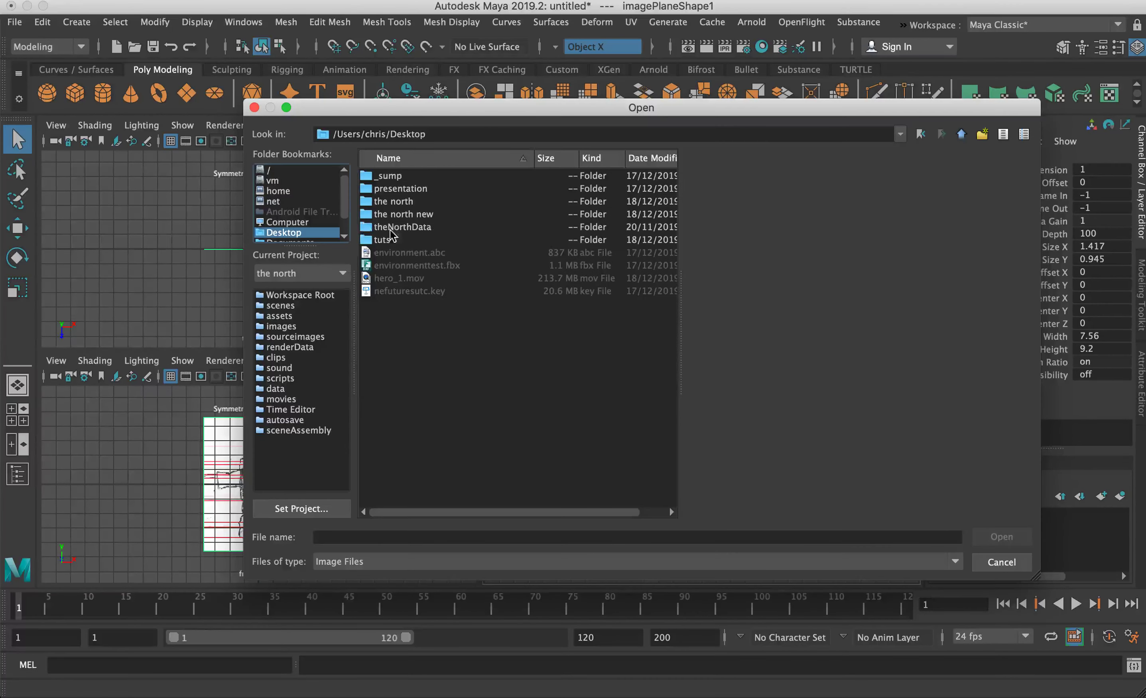
double_click(423, 214)
double_click(401, 176)
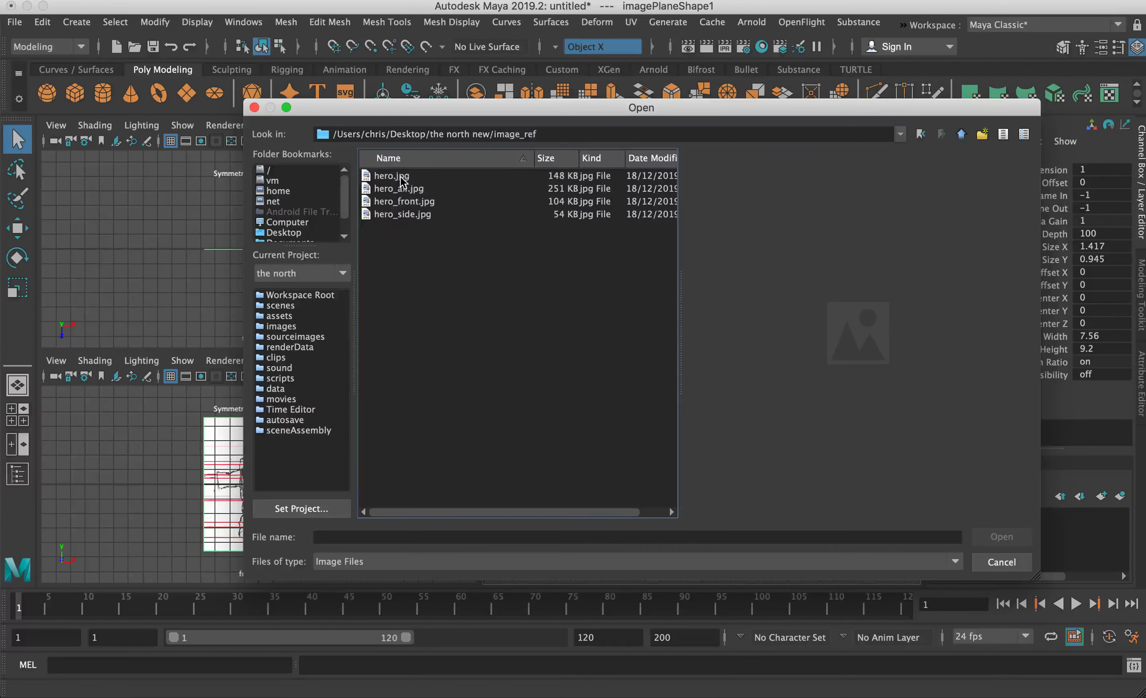
left_click(420, 217)
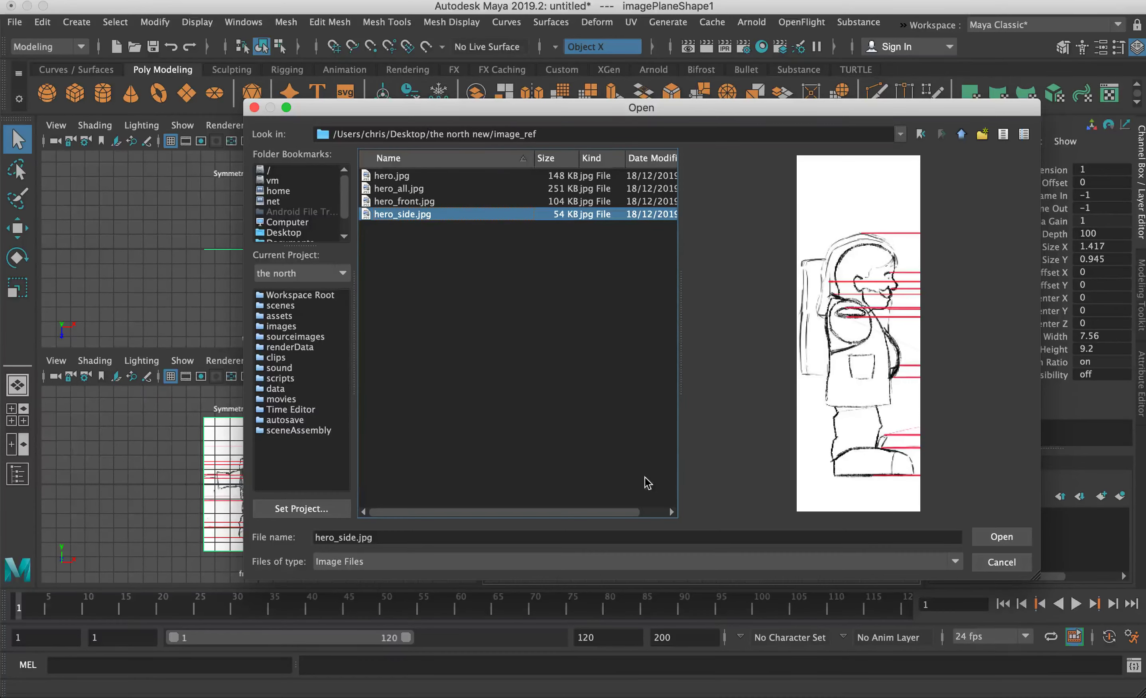
left_click(997, 535)
Maximise the perspective view and move the side reference image plane to about -3.99 along X.
key("space")
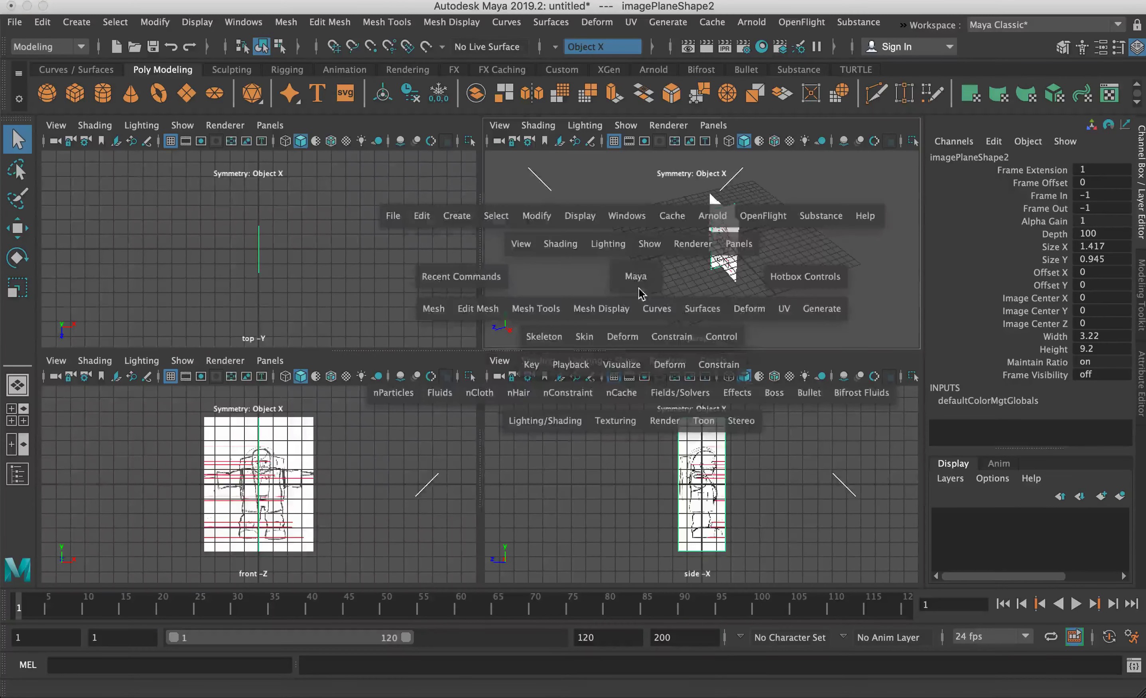
middle_click_drag(545, 324, 594, 346, "alt")
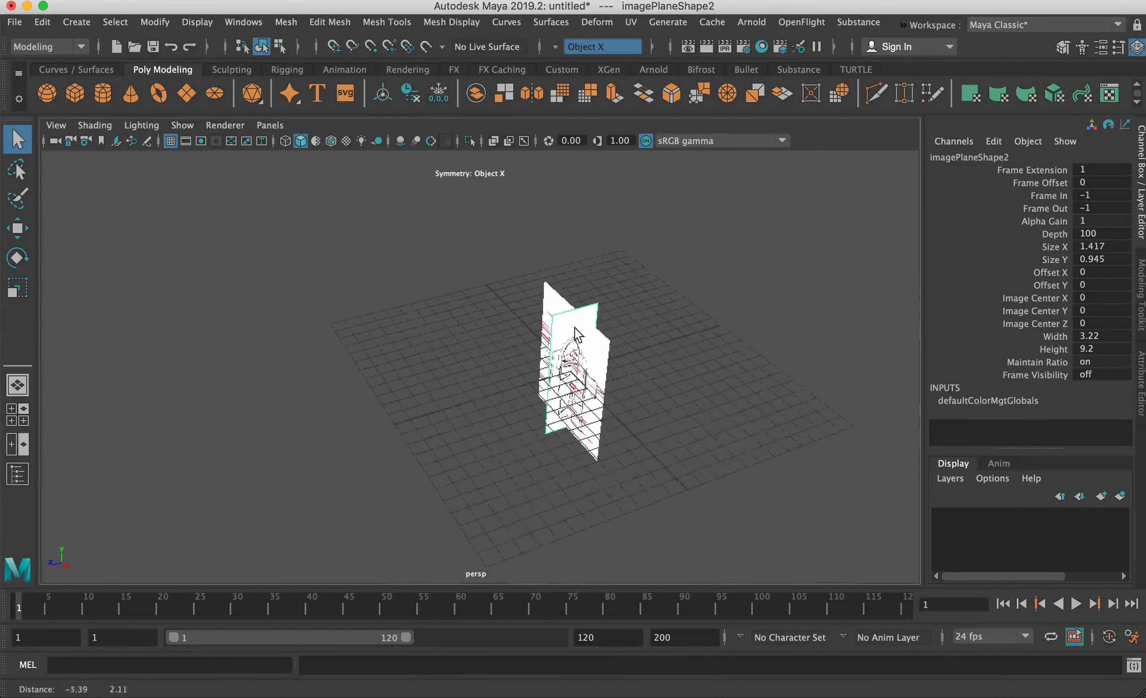
right_click_drag(600, 346, 722, 356, "alt")
middle_click_drag(686, 308, 582, 315, "alt")
key("w")
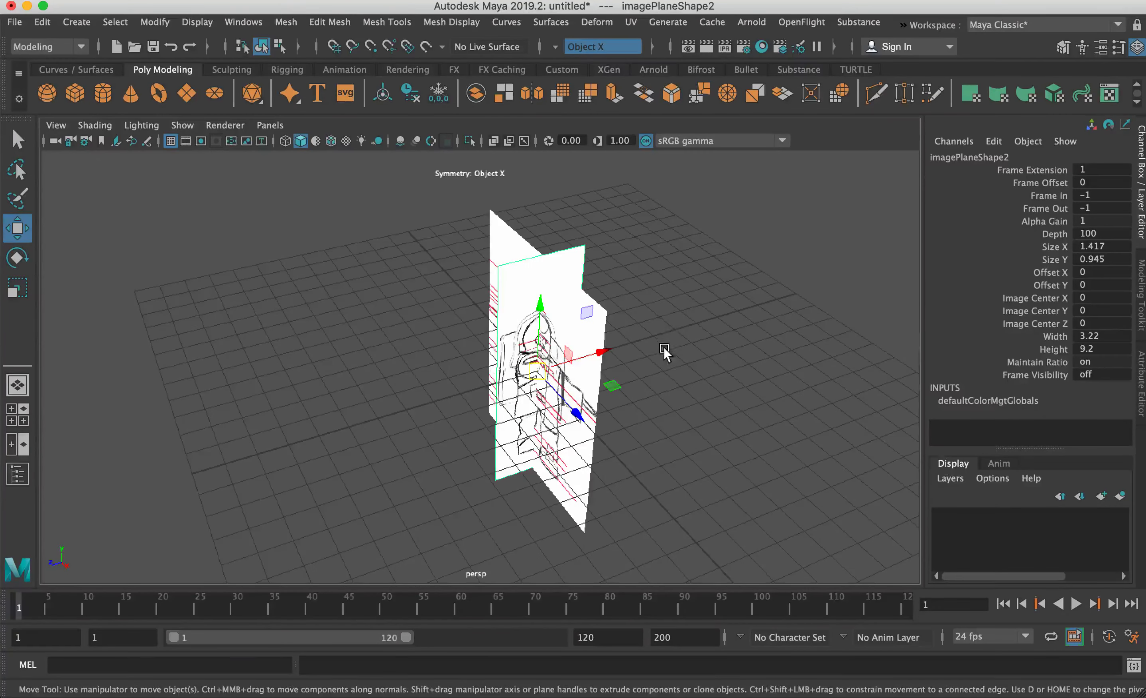
left_click_drag(604, 386, 382, 314, "alt")
right_click_drag(381, 314, 512, 357, "alt")
left_click_drag(536, 358, 580, 346, "alt")
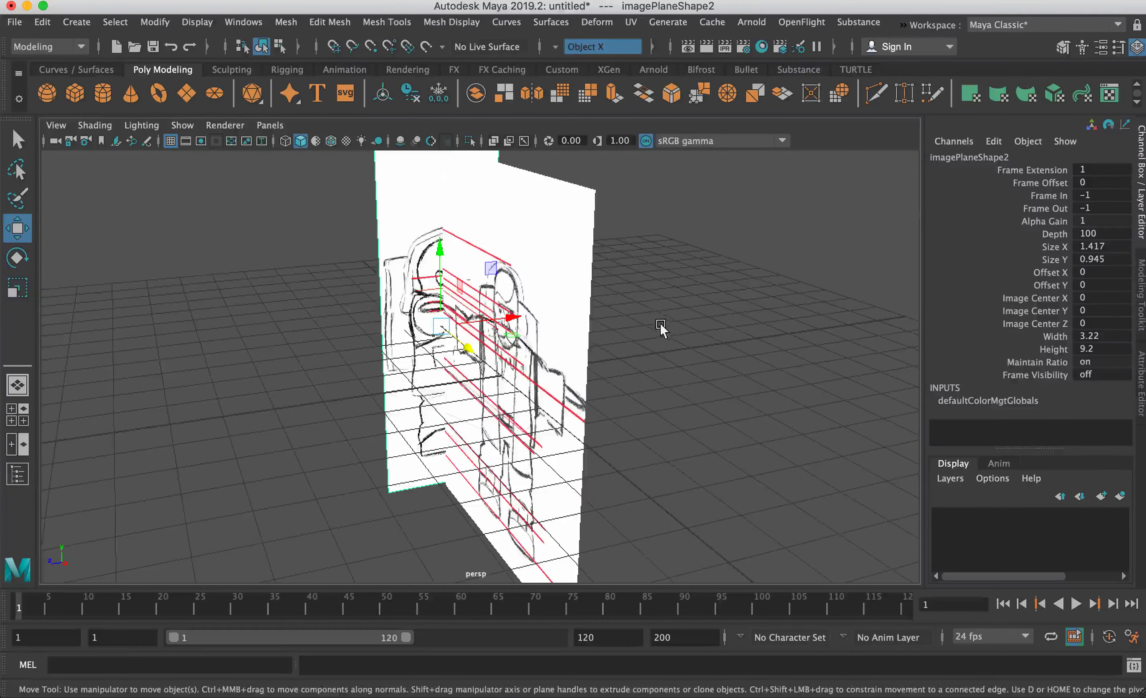
left_click(660, 327)
left_click_drag(396, 285, 395, 316, "alt")
left_click(433, 343)
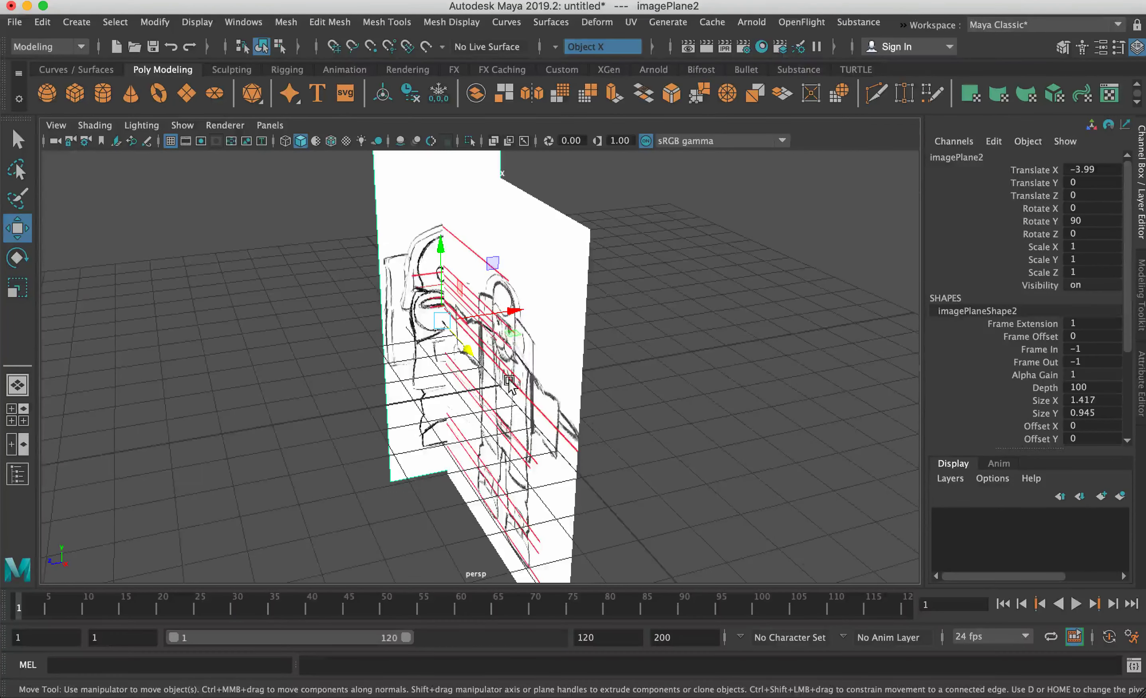
Create a polygon cube and move it out to about 2.003 along Z.
left_click_drag(424, 391, 372, 400, "alt")
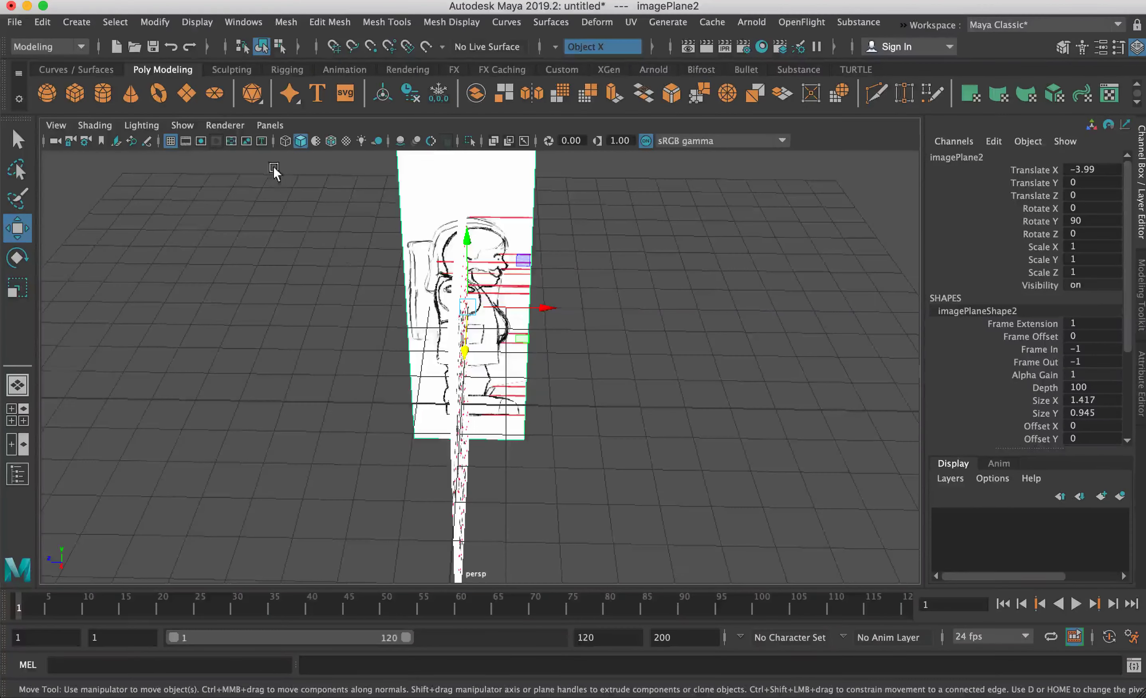
left_click(72, 94)
left_click_drag(358, 325, 526, 376, "alt")
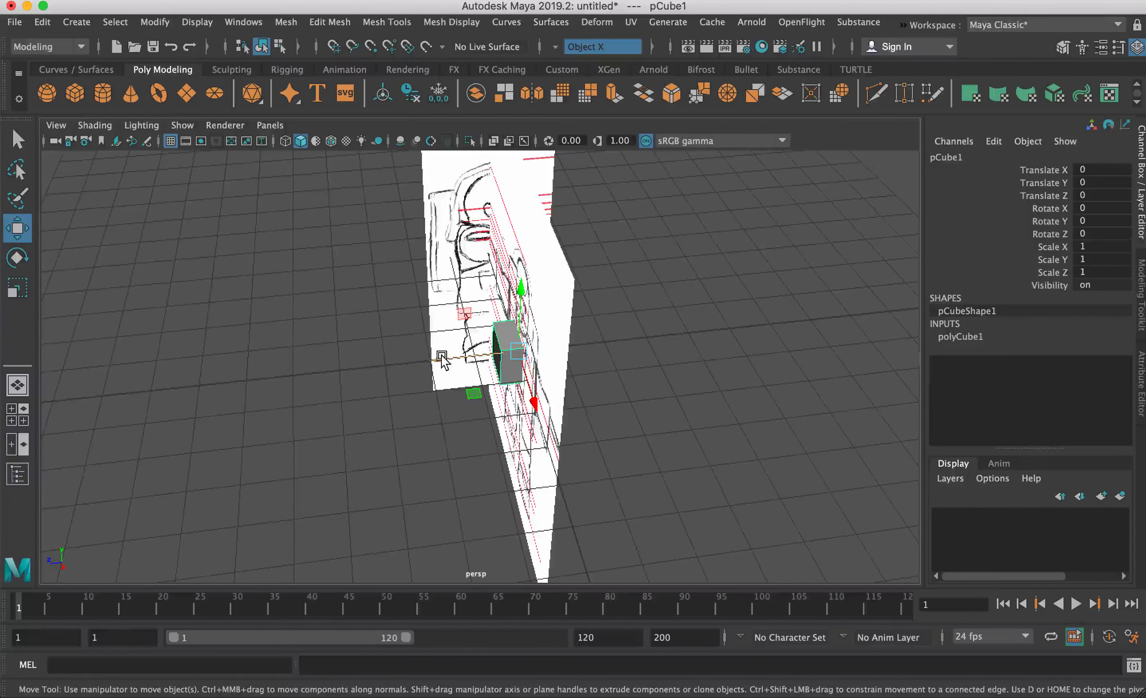
left_click_drag(441, 358, 368, 357)
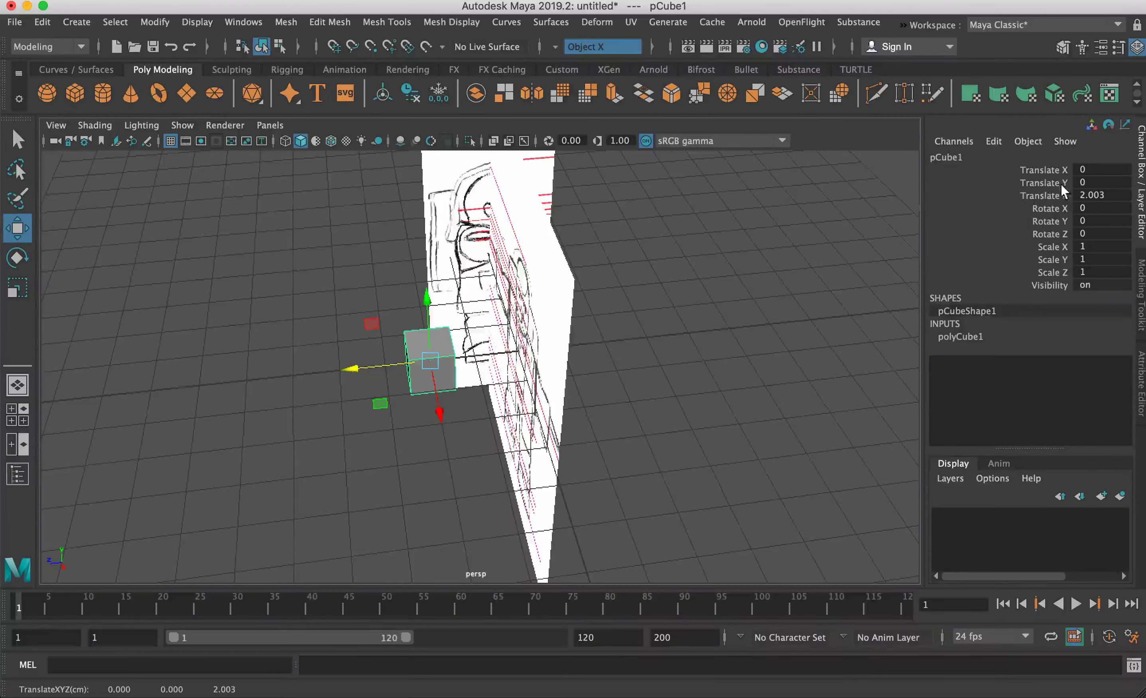
Delete the polygon cube in front of the reference image planes.
left_click_drag(350, 369, 314, 372)
left_click_drag(369, 337, 453, 376, "alt")
left_click_drag(375, 294, 497, 395, "alt")
key("Delete")
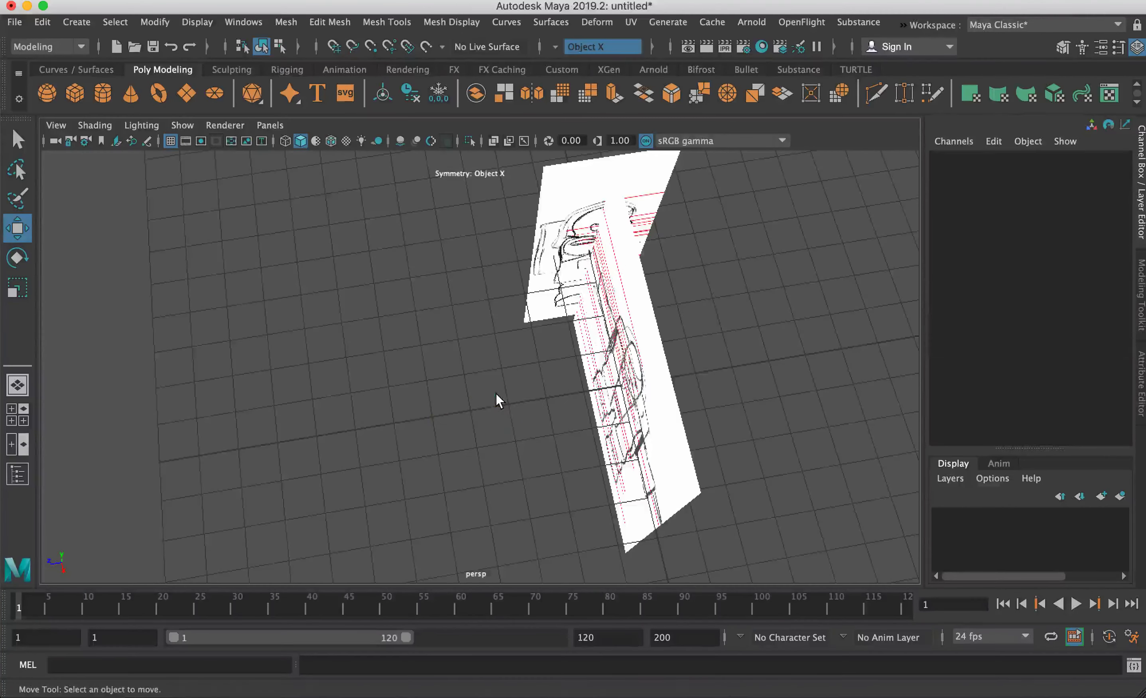
Set the side reference image plane's Rotate Y to -90 so the profile drawing faces the opposite way.
left_click(564, 221)
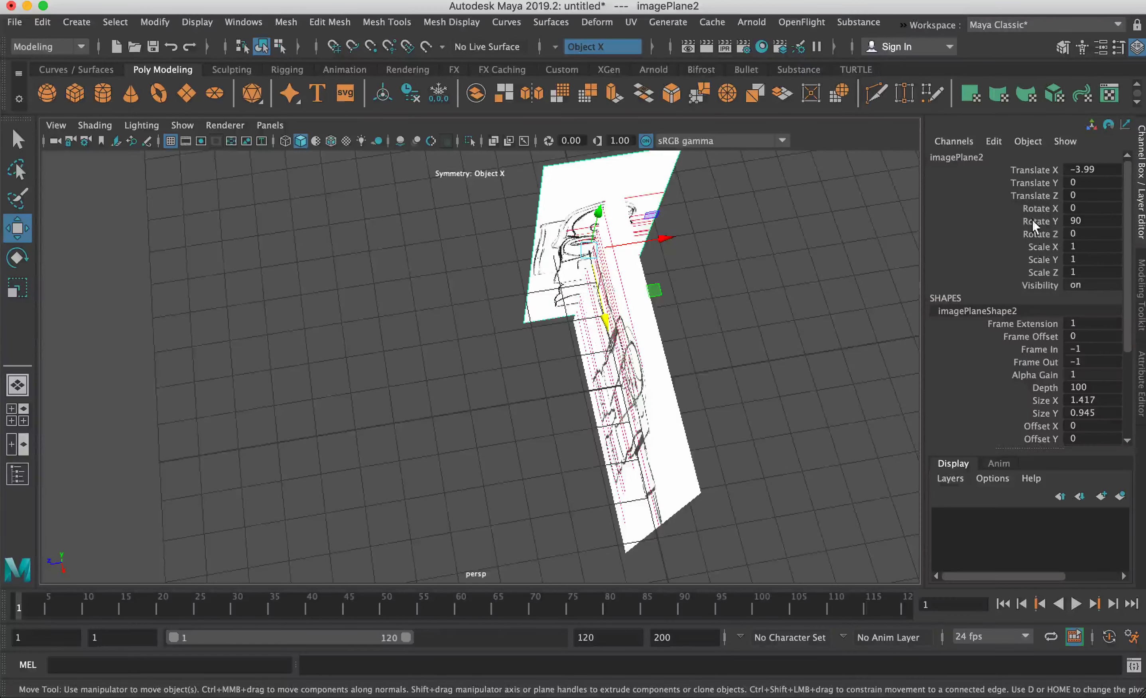
left_click_drag(706, 258, 540, 240, "alt")
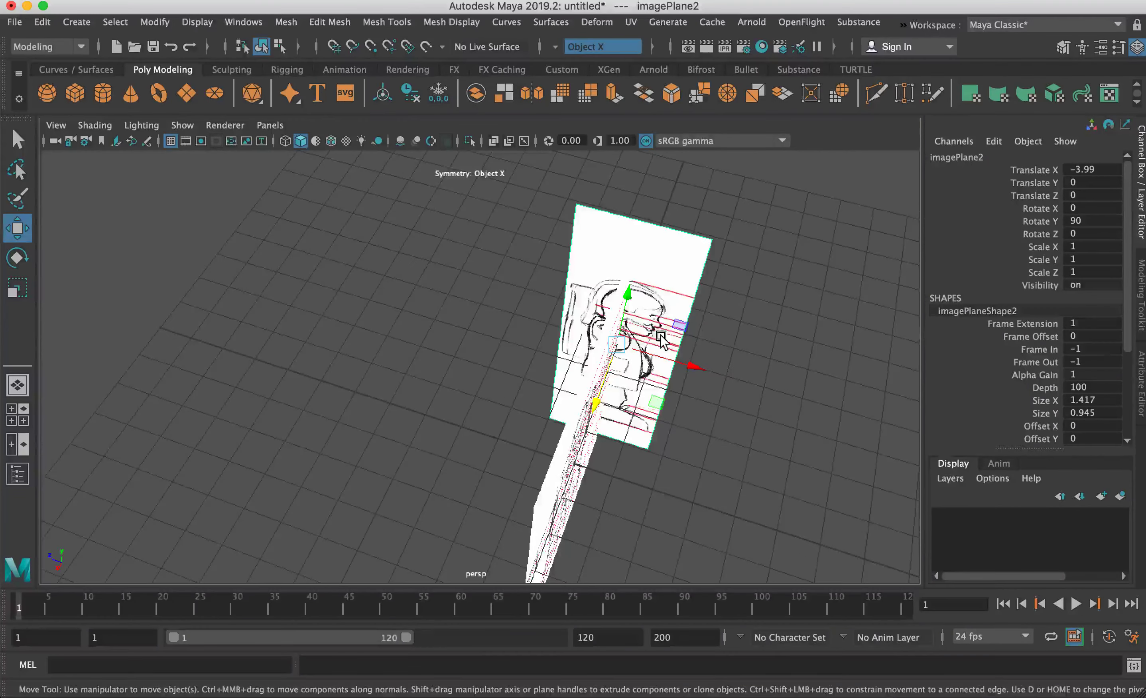
double_click(1089, 220)
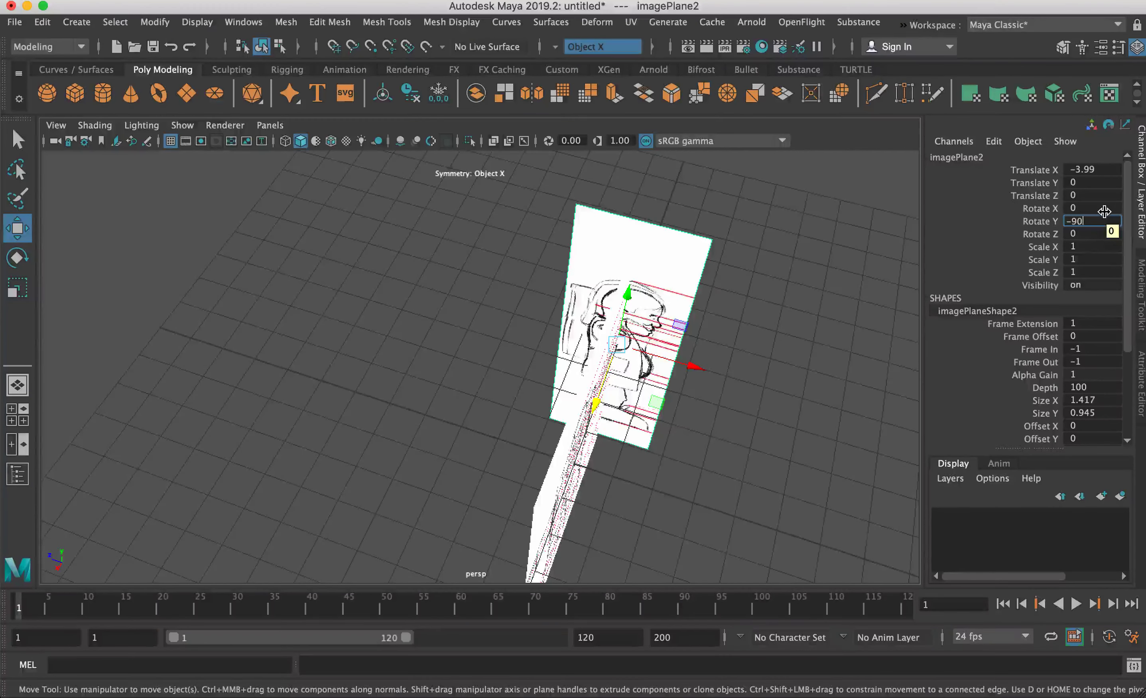
type("-90")
key("Return")
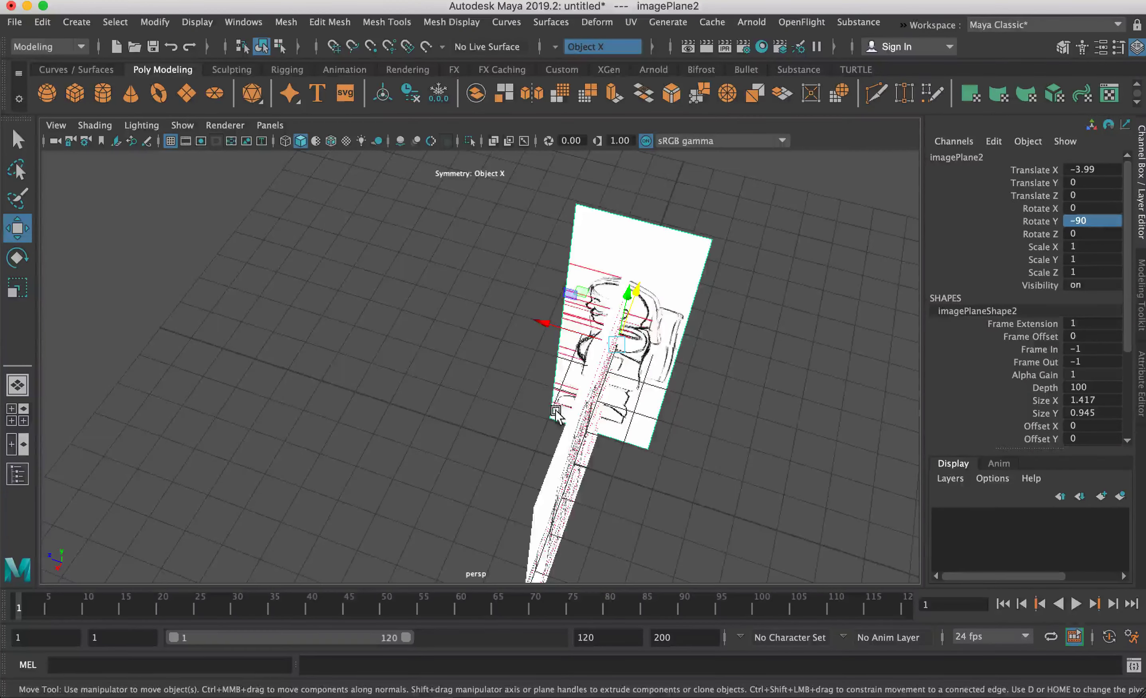
left_click_drag(557, 413, 507, 407, "alt")
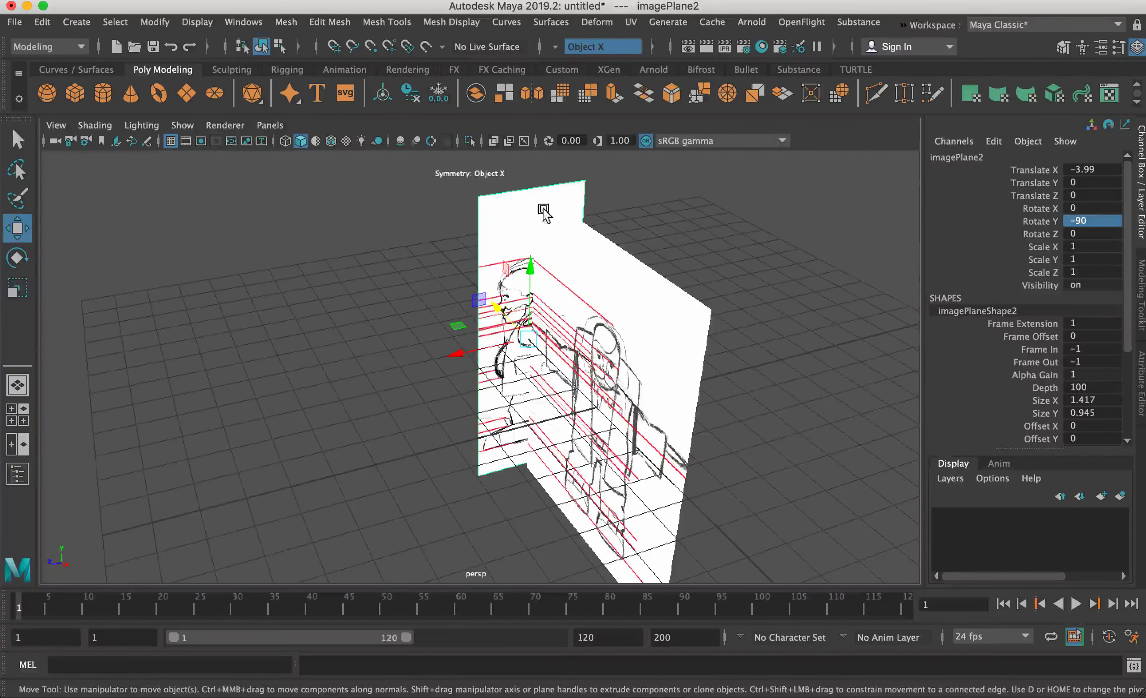
left_click_drag(563, 301, 658, 242, "alt")
left_click(644, 207)
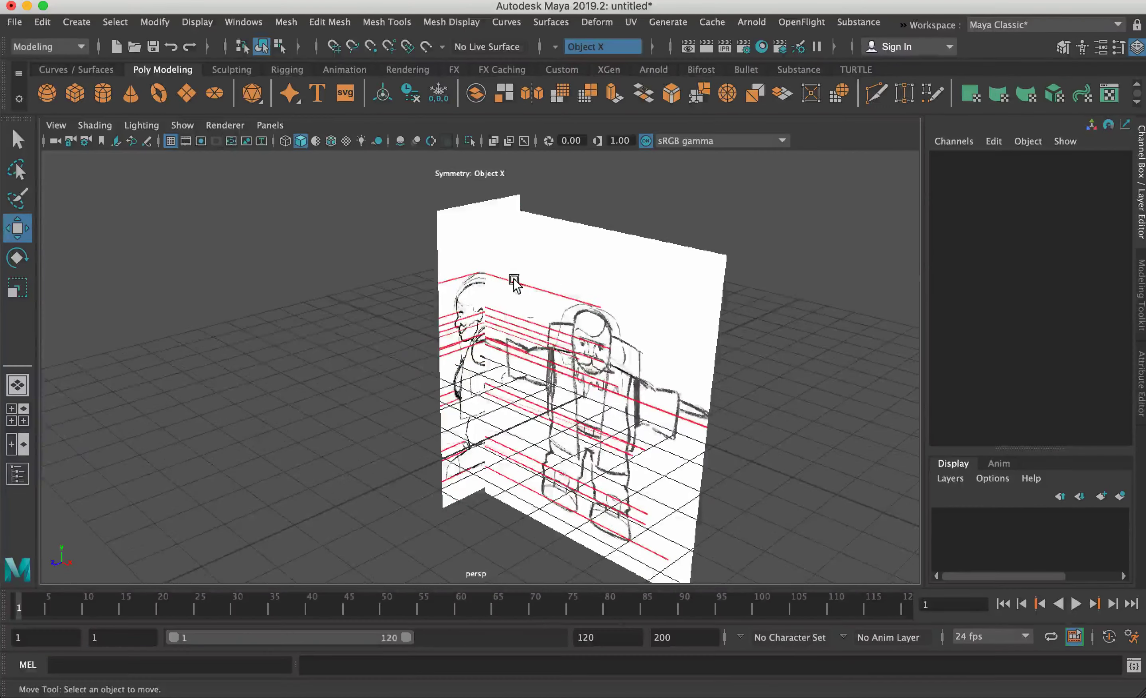
Select both reference image planes and raise them together in the side view to about 0.328 along Y.
left_click_drag(514, 282, 463, 307, "alt")
middle_click_drag(521, 287, 529, 218, "alt")
scroll(529, 219, "up", 1)
right_click_drag(529, 218, 566, 266, "alt")
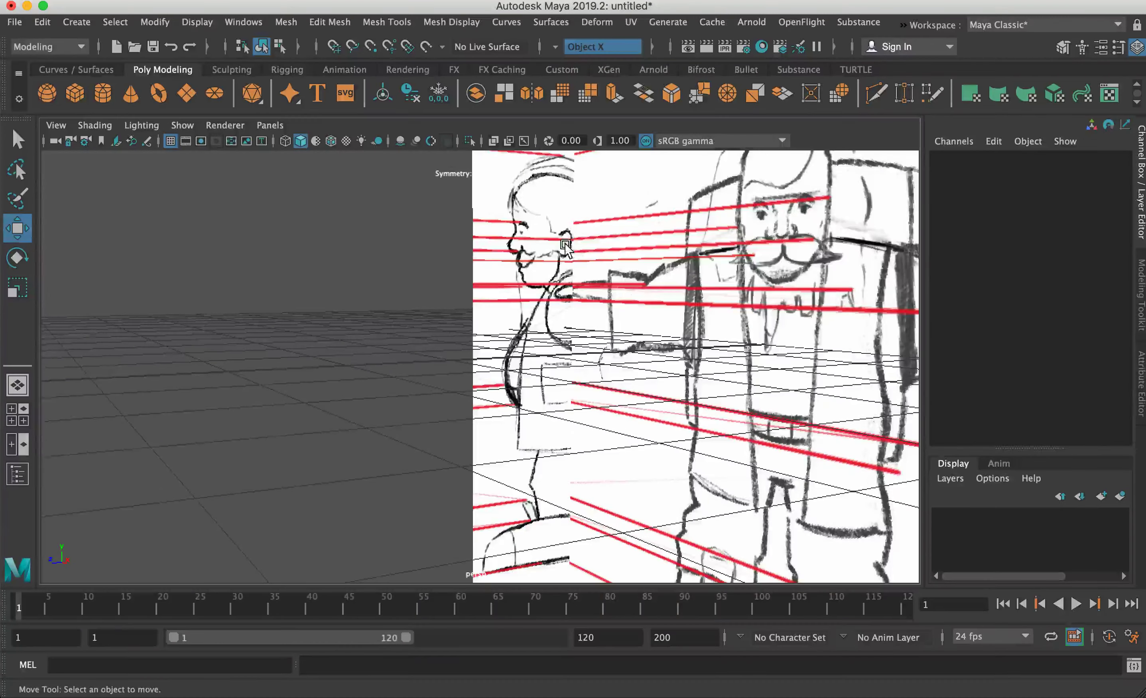
right_click_drag(642, 273, 578, 287, "alt")
left_click_drag(565, 301, 442, 315, "alt")
left_click_drag(520, 286, 827, 402)
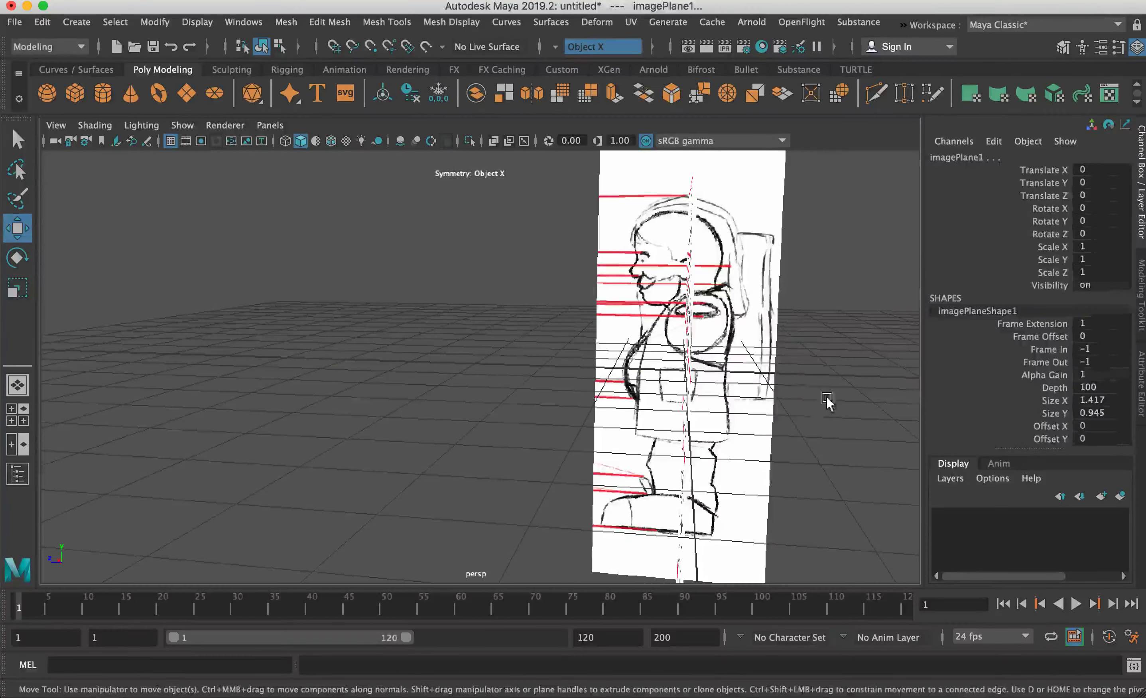
key("space")
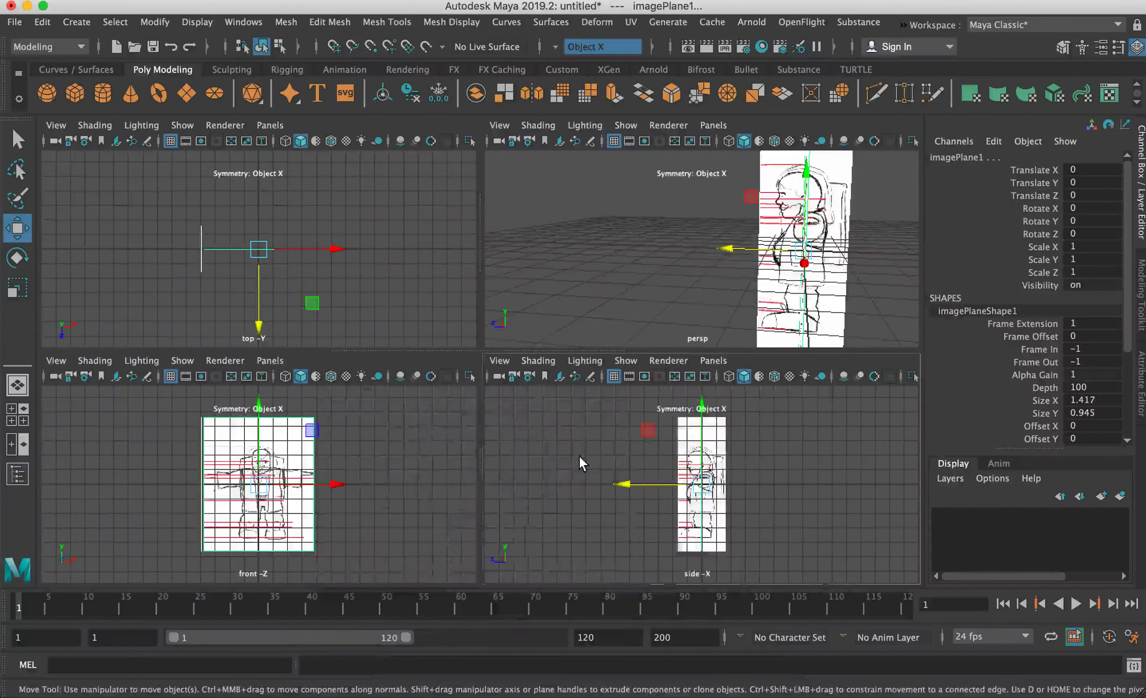
key("space")
right_click_drag(557, 300, 510, 277, "alt")
middle_click_drag(458, 213, 487, 286, "alt")
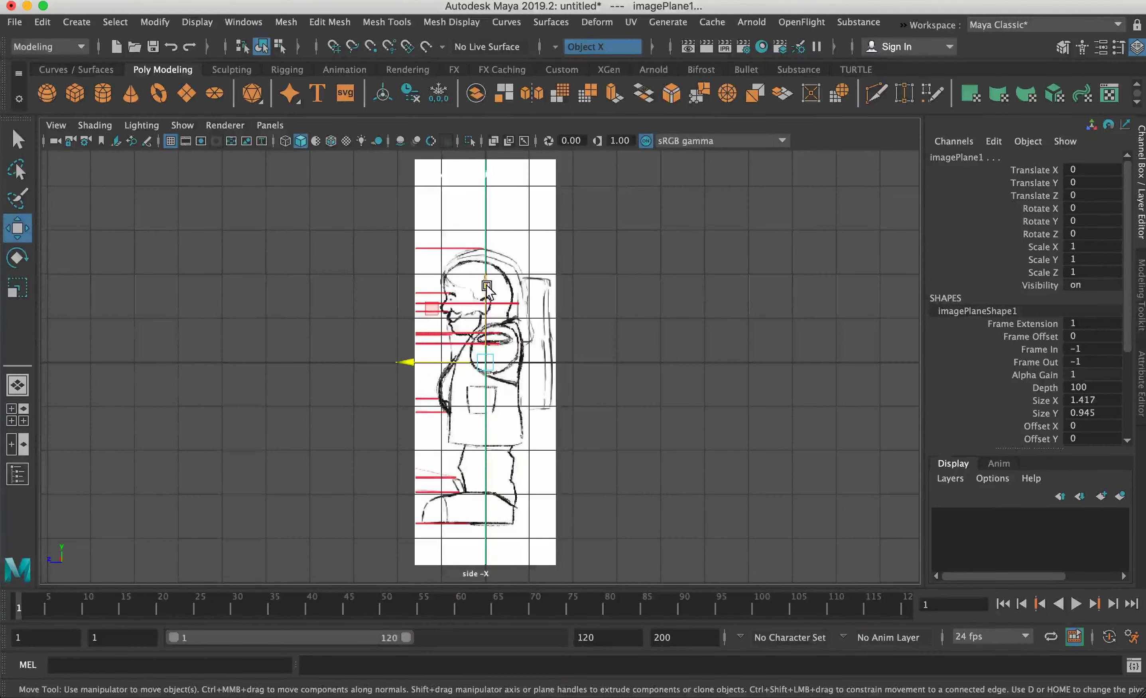
left_click_drag(487, 286, 494, 262)
Return to the perspective view and select imagePlane1 and imagePlane2 together in the Outliner.
key("space")
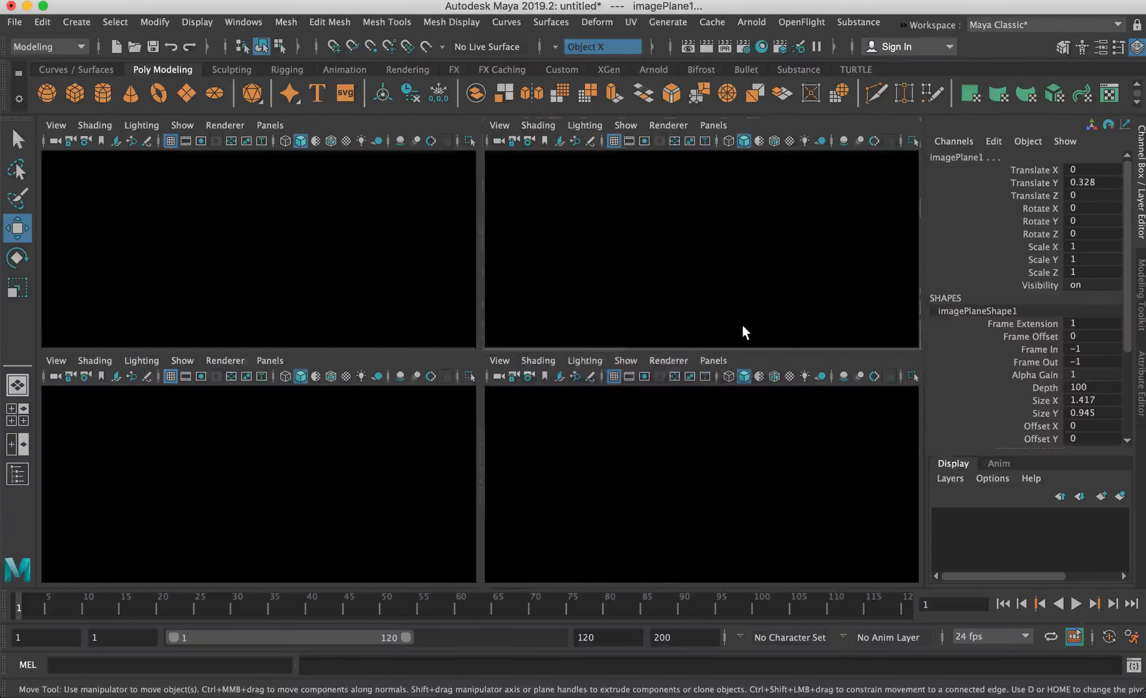
key("space")
scroll(515, 269, "down", 1)
left_click(488, 281)
left_click_drag(489, 281, 763, 379)
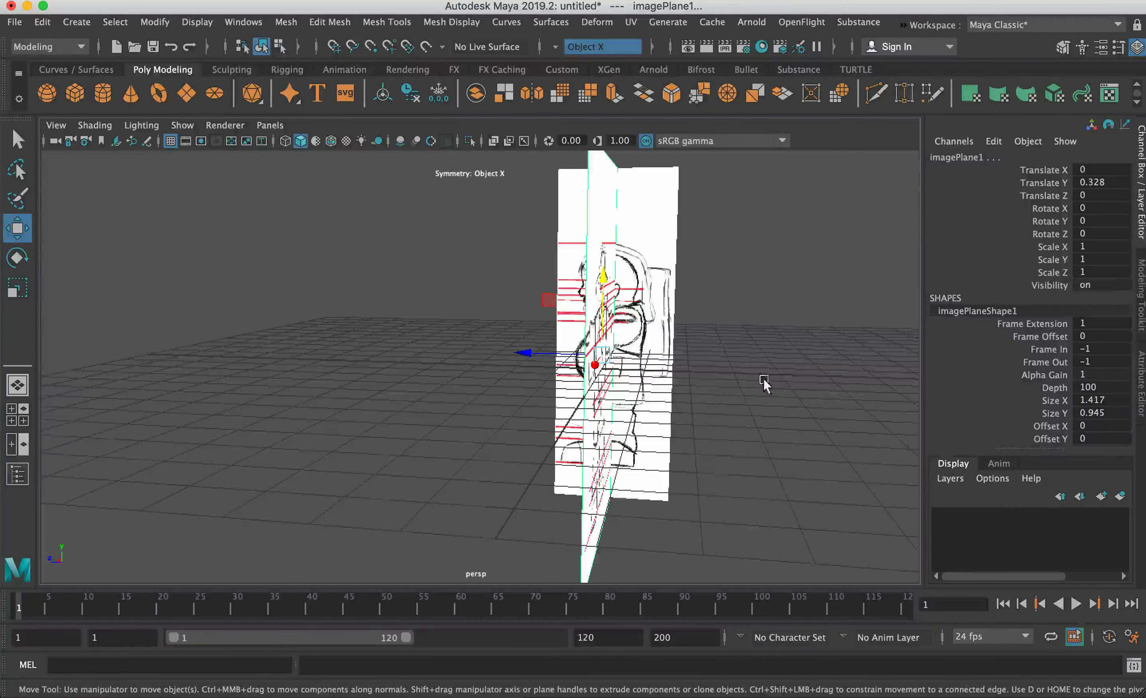
left_click(422, 232)
left_click_drag(499, 243, 757, 495)
left_click(245, 21)
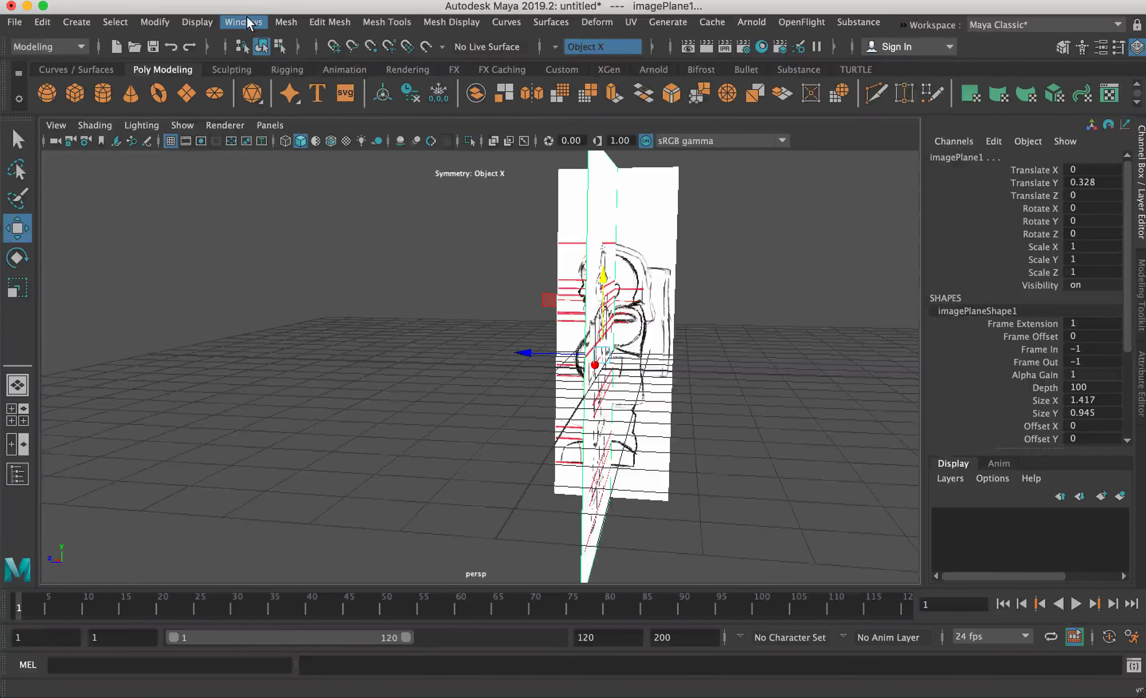
left_click(280, 215)
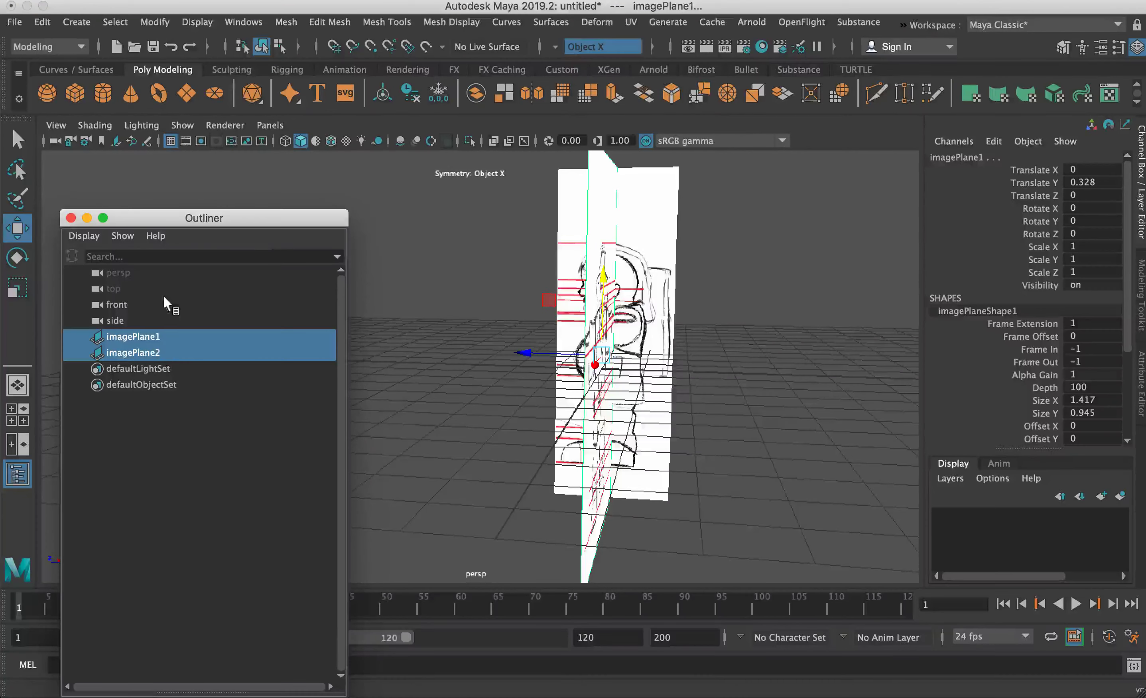
left_click(133, 319)
left_click_drag(153, 335, 172, 354)
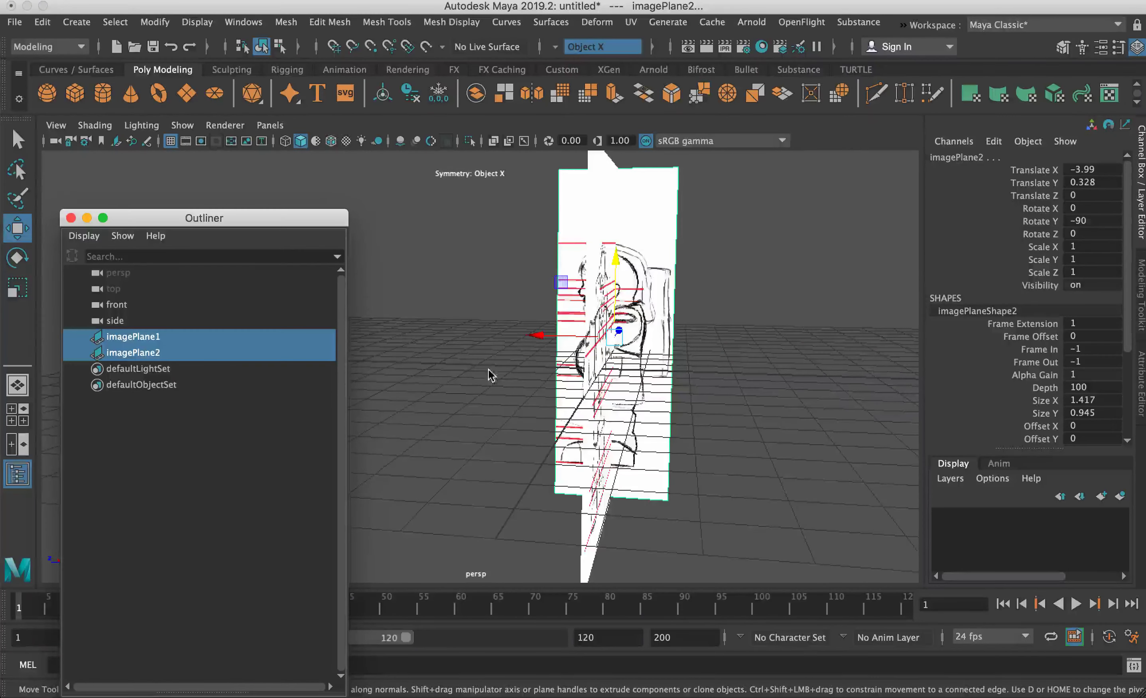
left_click(71, 217)
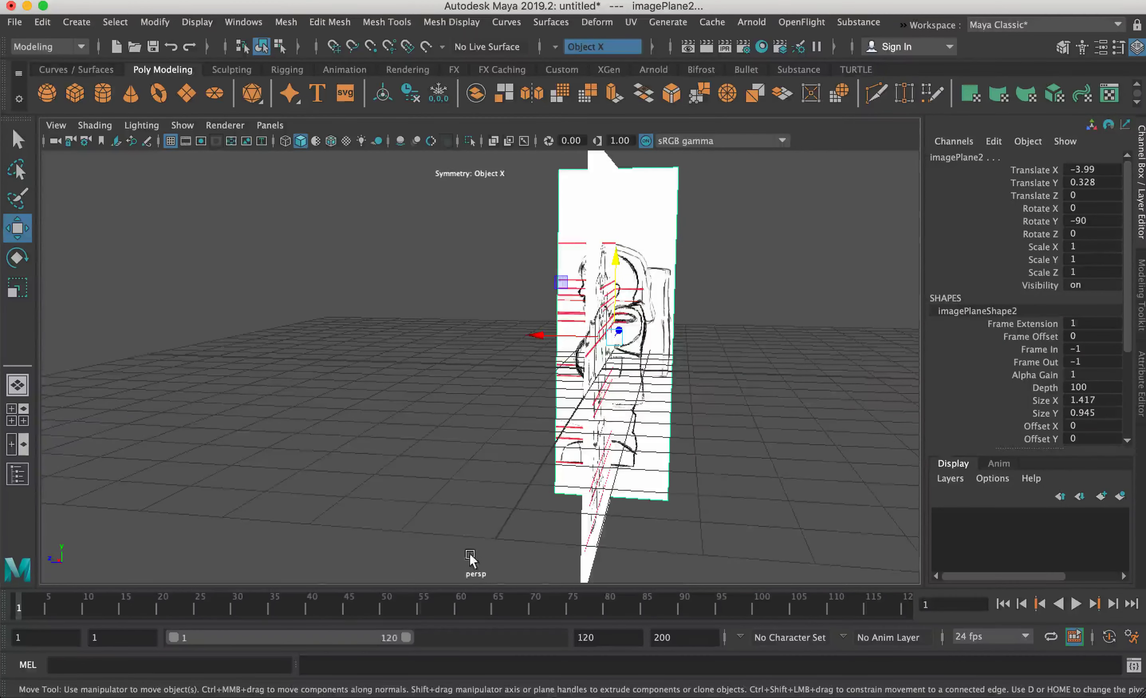
Raise both selected image planes in the side view to about 3.64 along Y, bringing the character's feet to the ground line.
key("space")
key("space")
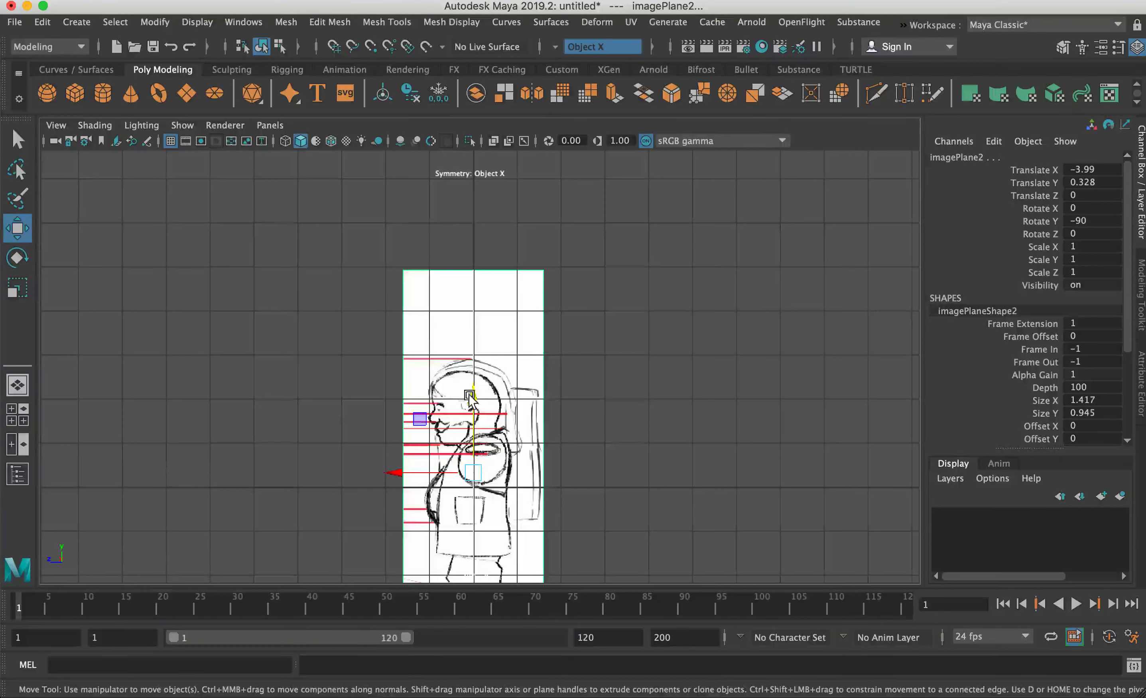
left_click_drag(469, 394, 475, 254)
key("space")
key("space")
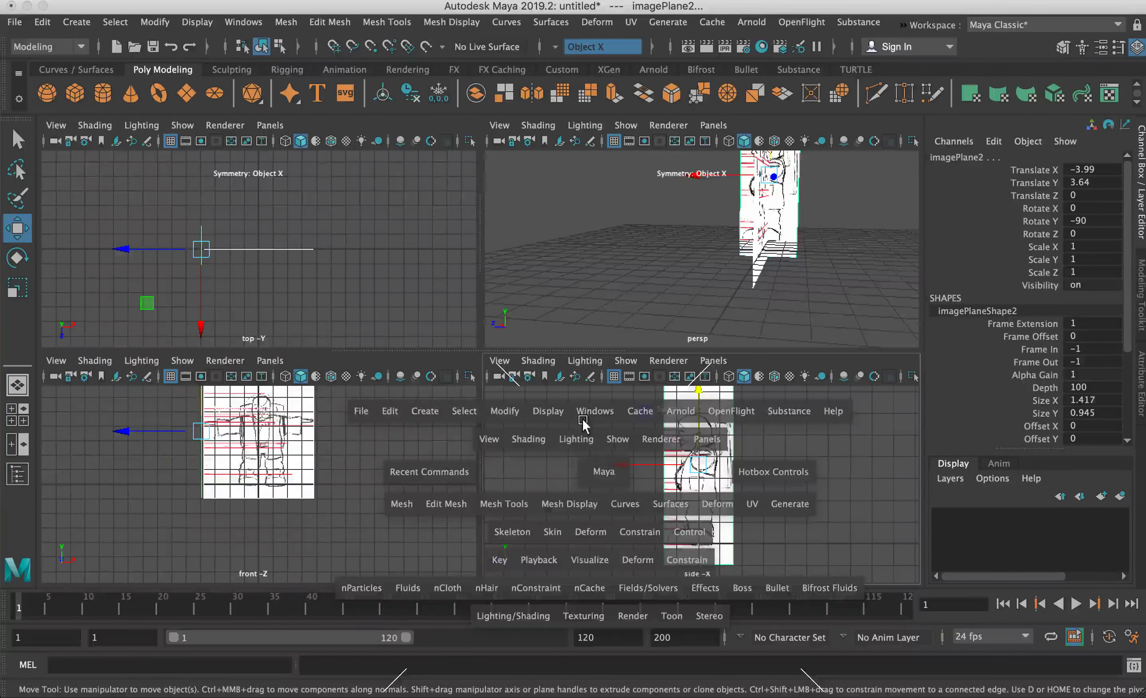
Move only the side image plane to about 0.084 along Z to centre the profile drawing on the vertical axis.
middle_click_drag(494, 414, 510, 305, "alt")
right_click_drag(510, 304, 709, 360, "alt")
left_click(709, 359)
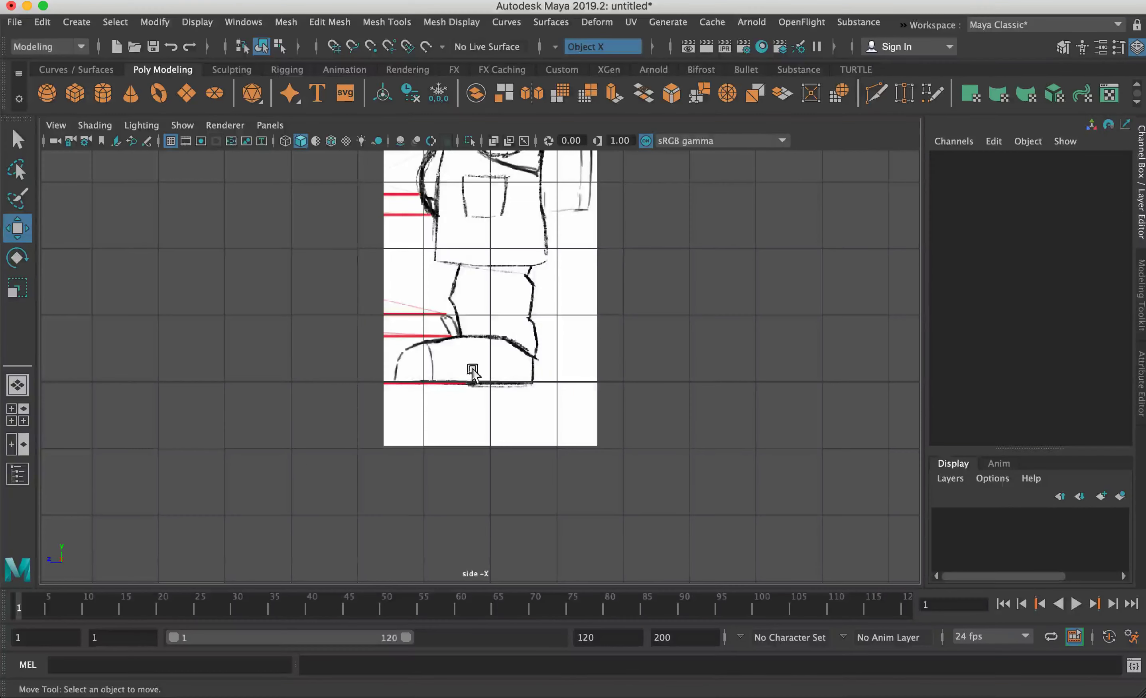
left_click_drag(345, 458, 433, 396)
middle_click_drag(502, 326, 505, 457, "alt")
left_click_drag(417, 270, 411, 270)
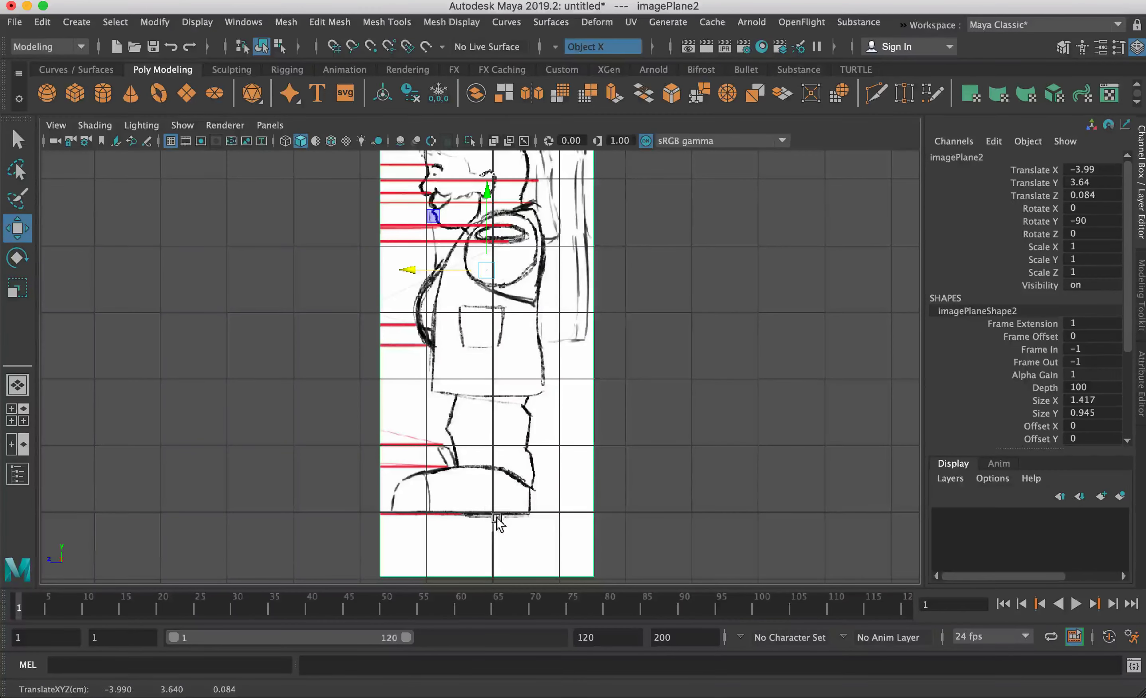
Examine from several angles in perspective how both reference image planes sit against the ground grid and each other.
key("space")
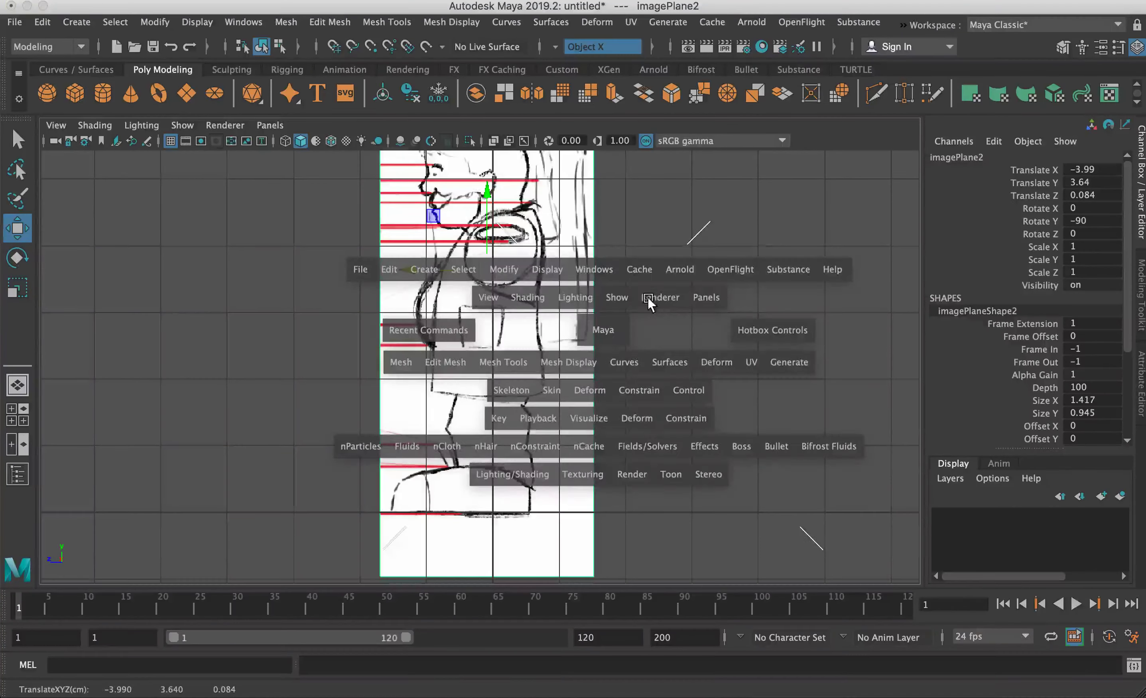
key("space")
left_click_drag(639, 306, 696, 357, "alt")
middle_click_drag(696, 357, 649, 331, "alt")
left_click_drag(625, 341, 501, 382, "alt")
mouse_move(607, 405)
left_mouse_down("alt")
mouse_move(510, 376)
mouse_move(383, 446)
left_mouse_up("alt")
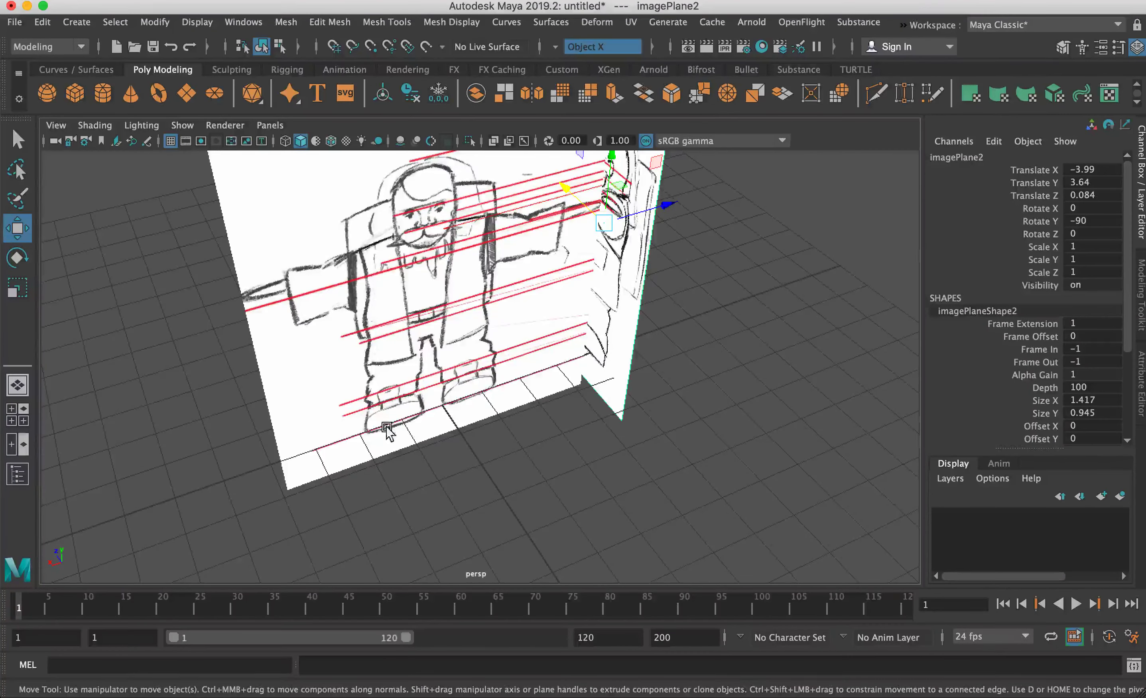
left_click_drag(483, 378, 527, 409, "alt")
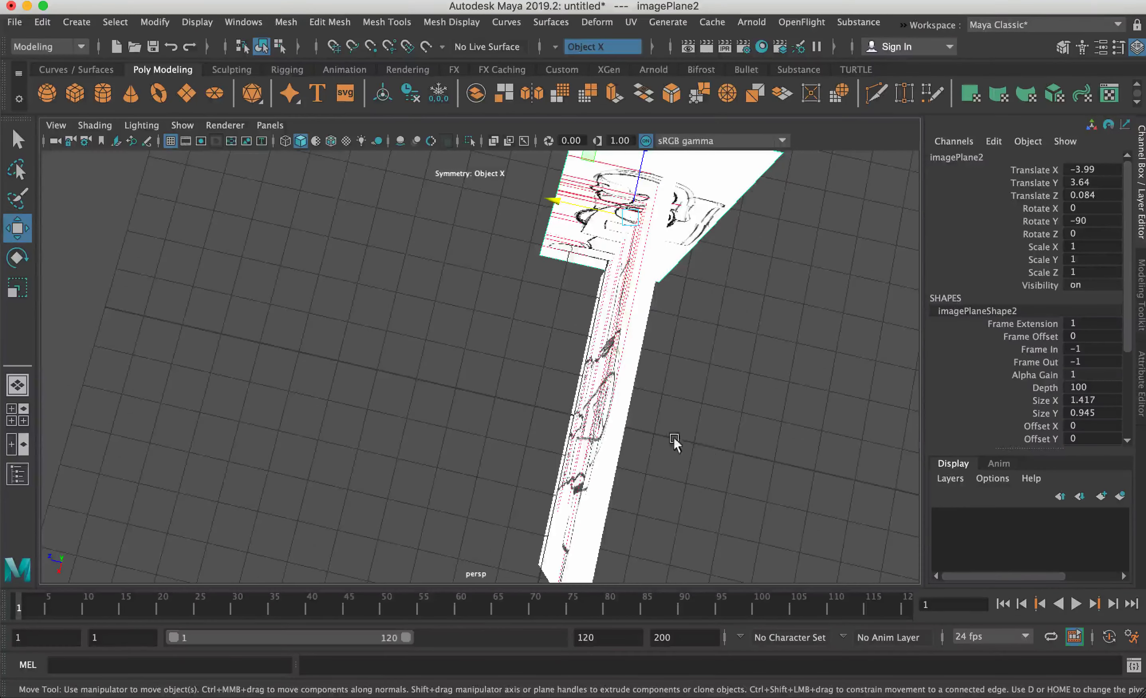
left_click_drag(692, 457, 286, 411, "alt")
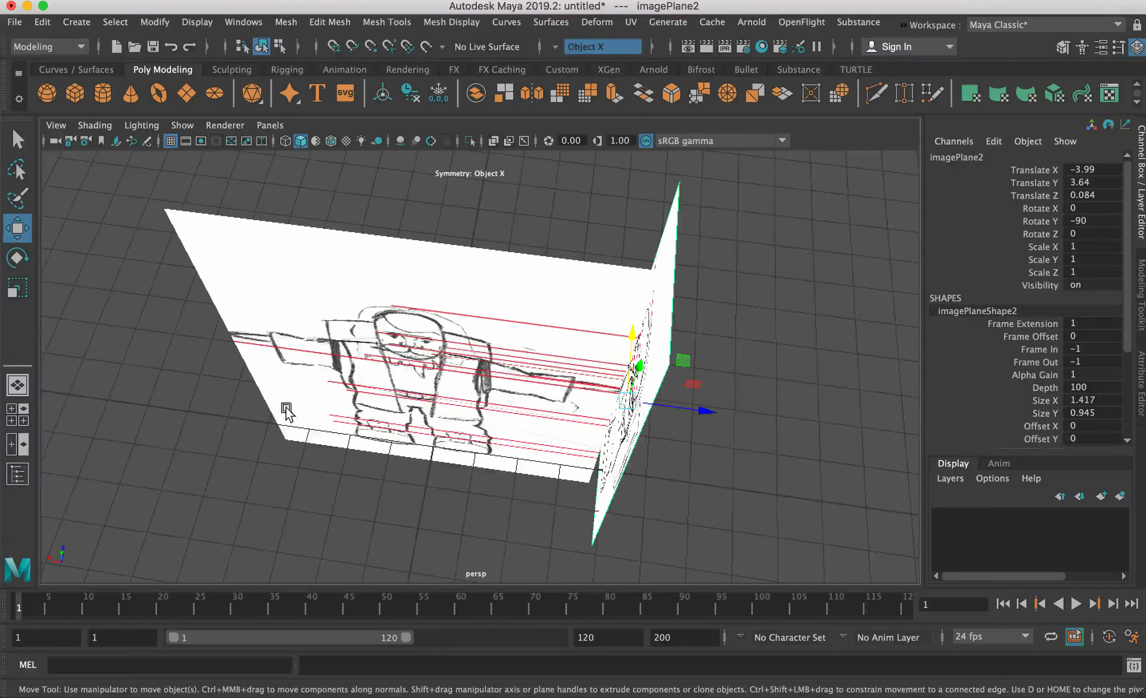
left_click(244, 420)
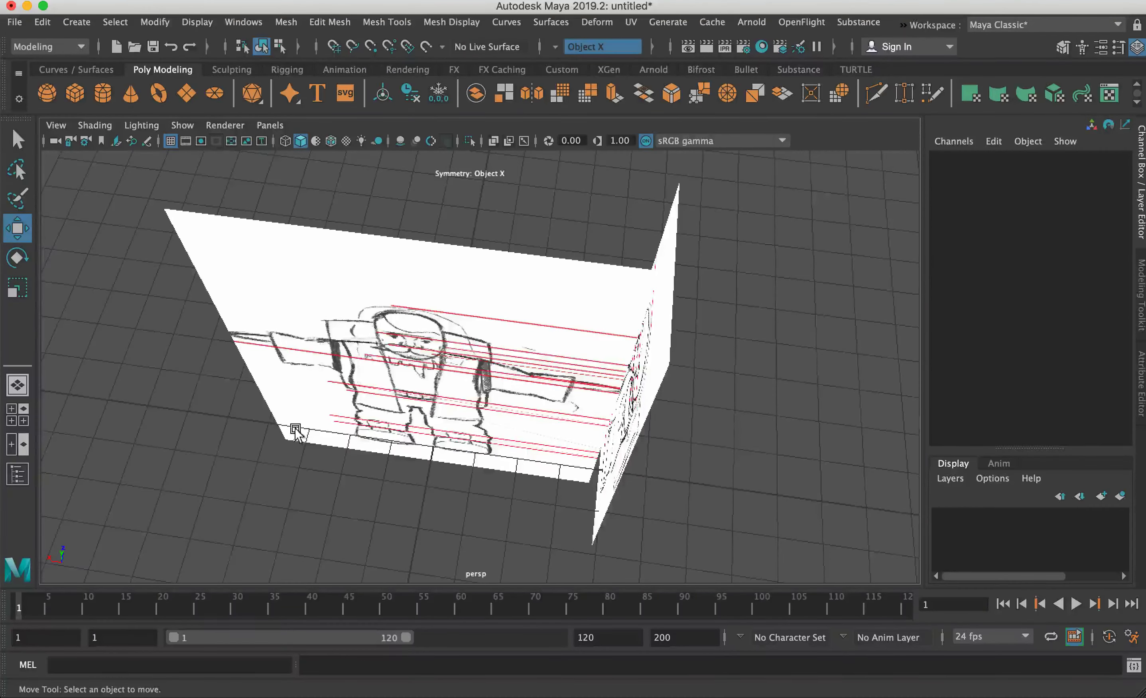
left_click_drag(726, 513, 488, 433, "alt")
In the front view, move the front image plane to about -0.202 along X to centre the character on the vertical axis.
key("space")
key("space")
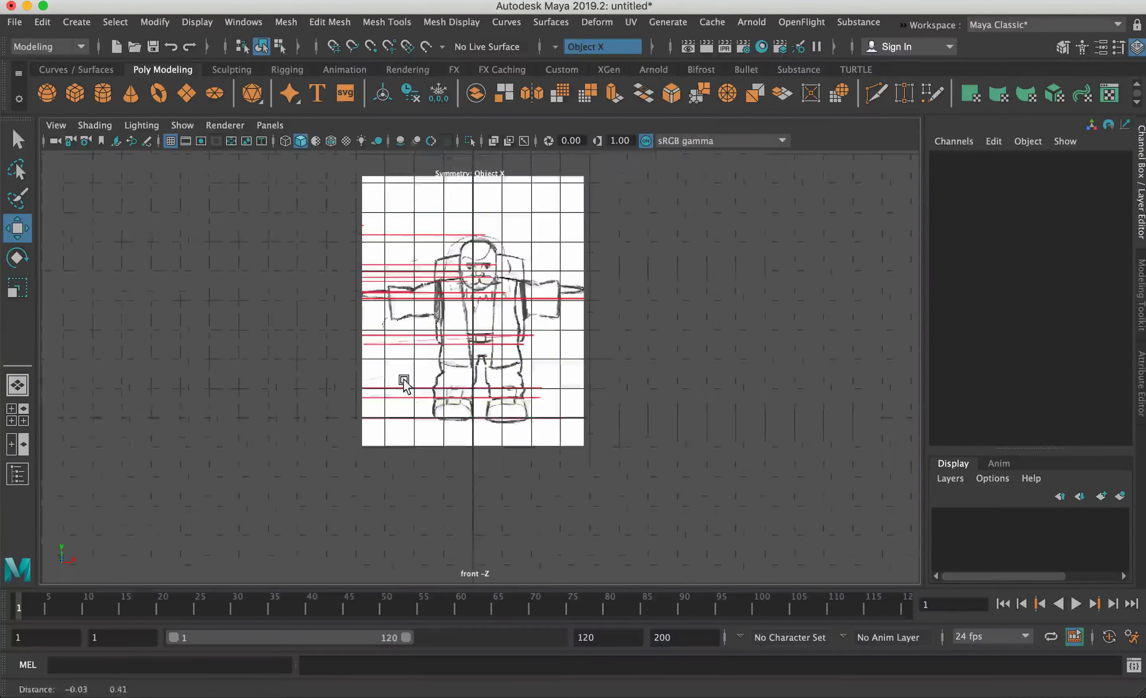
scroll(394, 291, "up", 2)
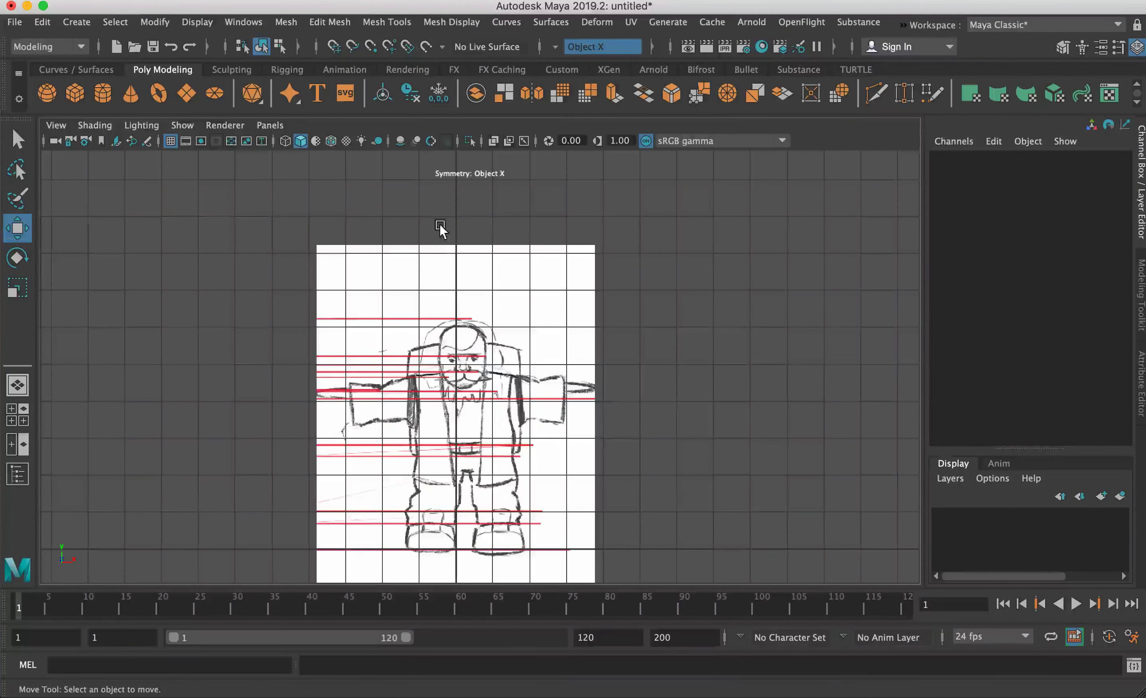
middle_click_drag(457, 356, 486, 262, "alt")
left_click(530, 322)
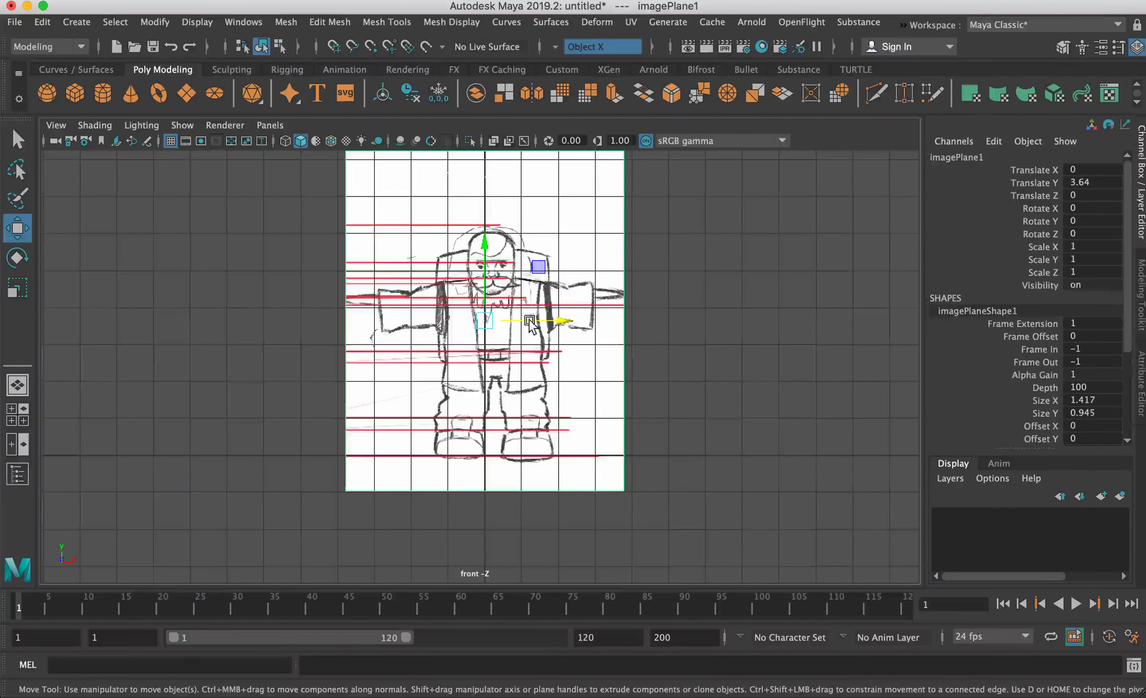
scroll(695, 277, "up", 4)
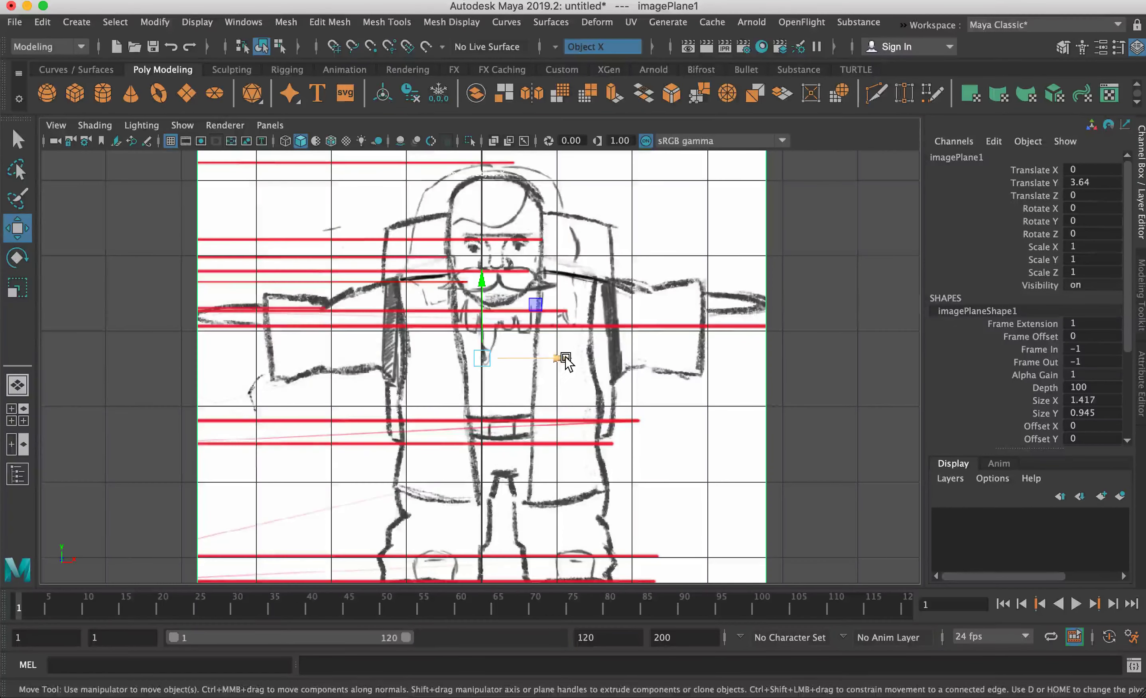
left_click_drag(565, 360, 549, 362)
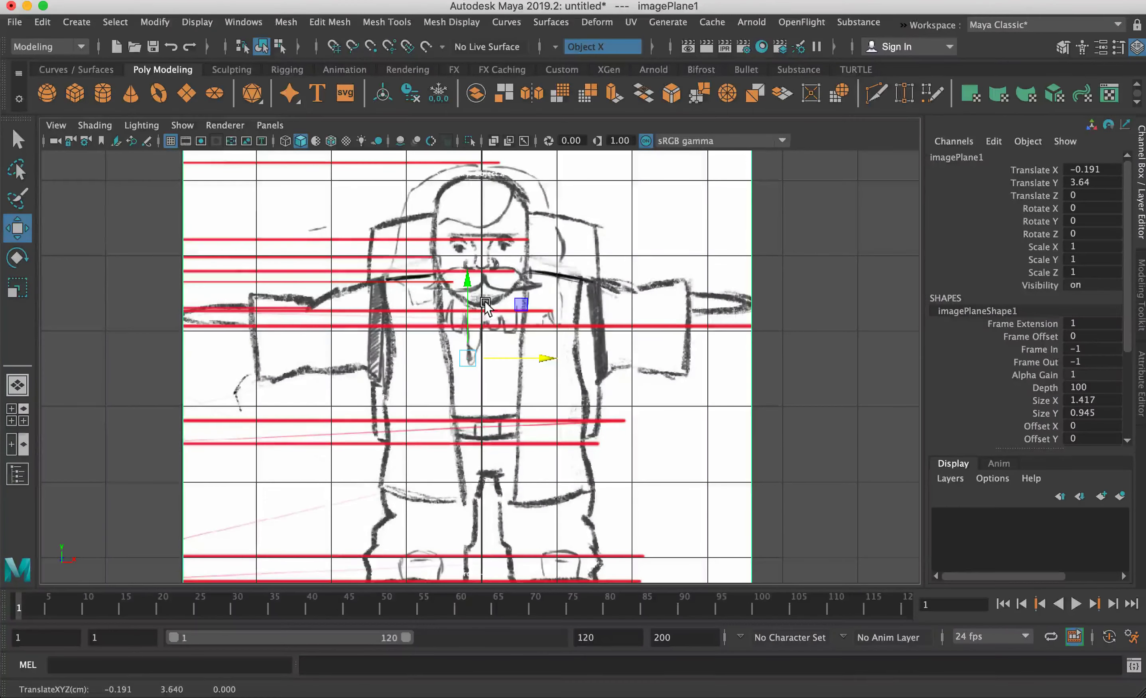
middle_click_drag(493, 456, 478, 392, "alt")
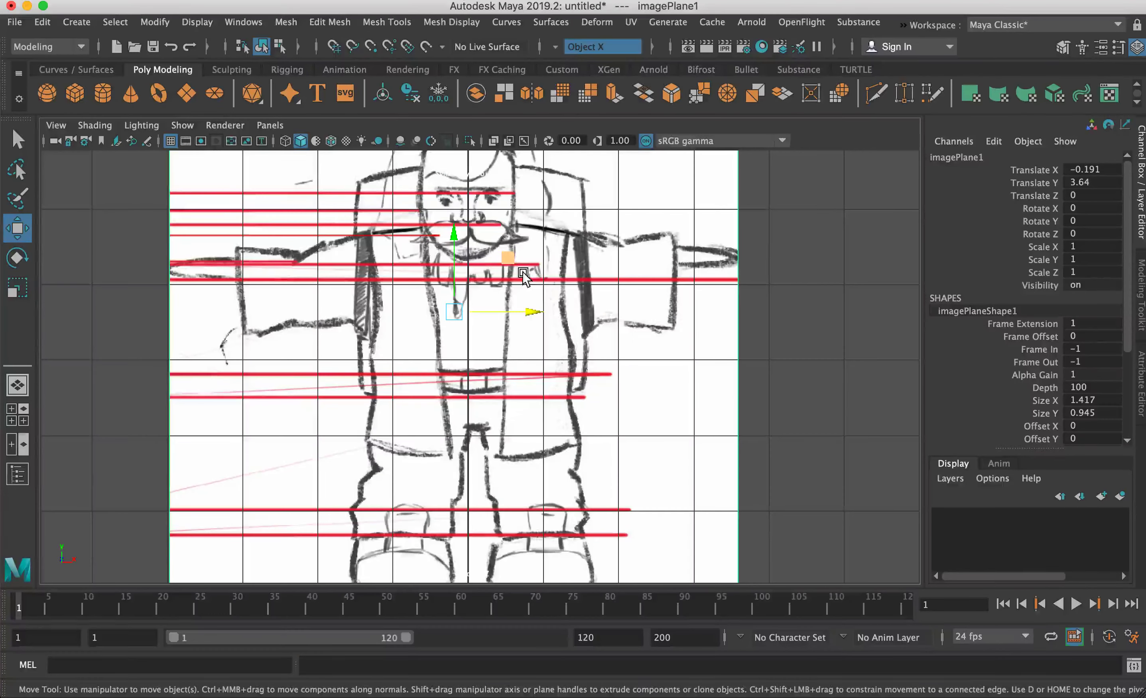
left_click_drag(536, 310, 526, 324)
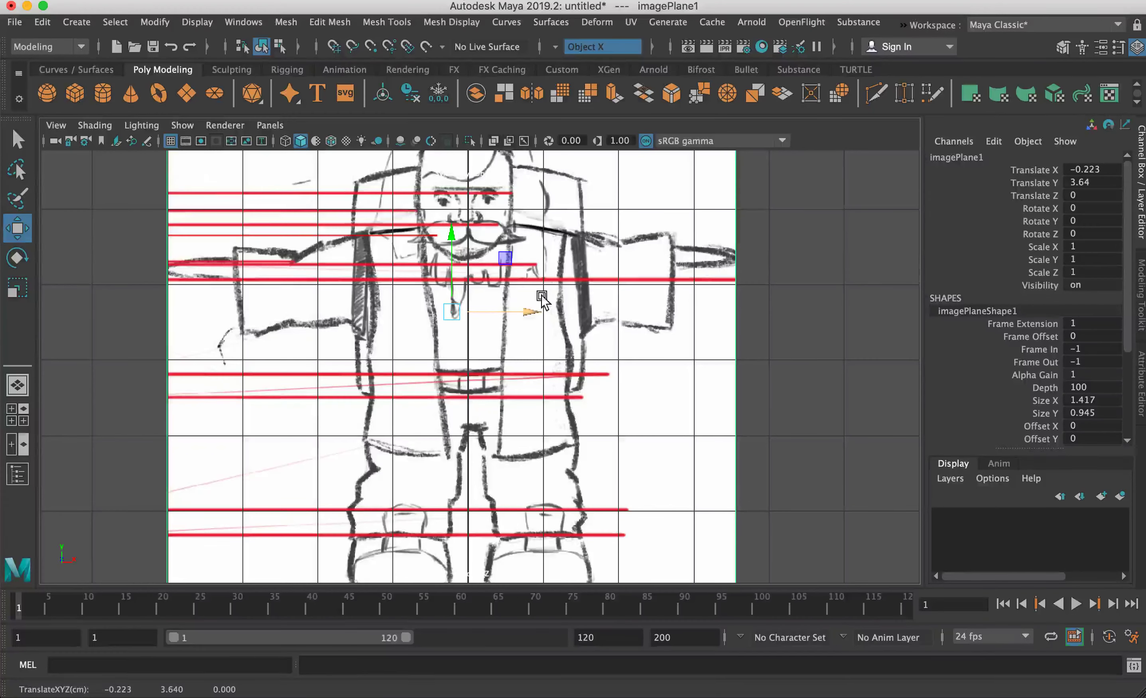
left_click_drag(531, 308, 530, 313)
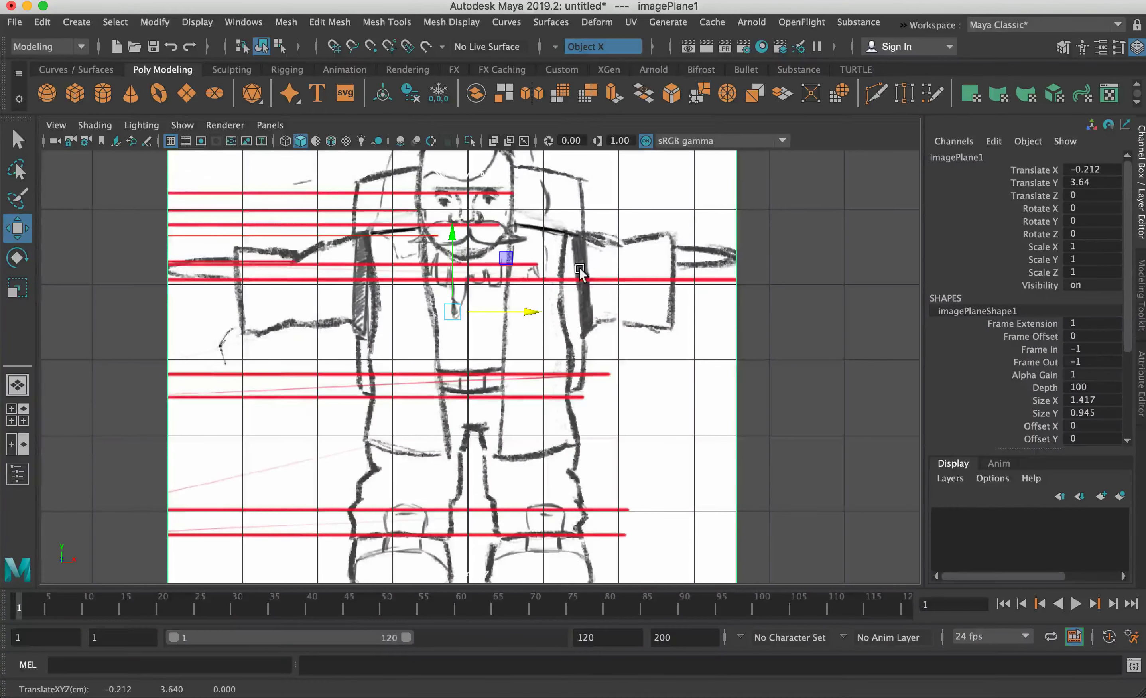
left_click_drag(531, 312, 536, 313)
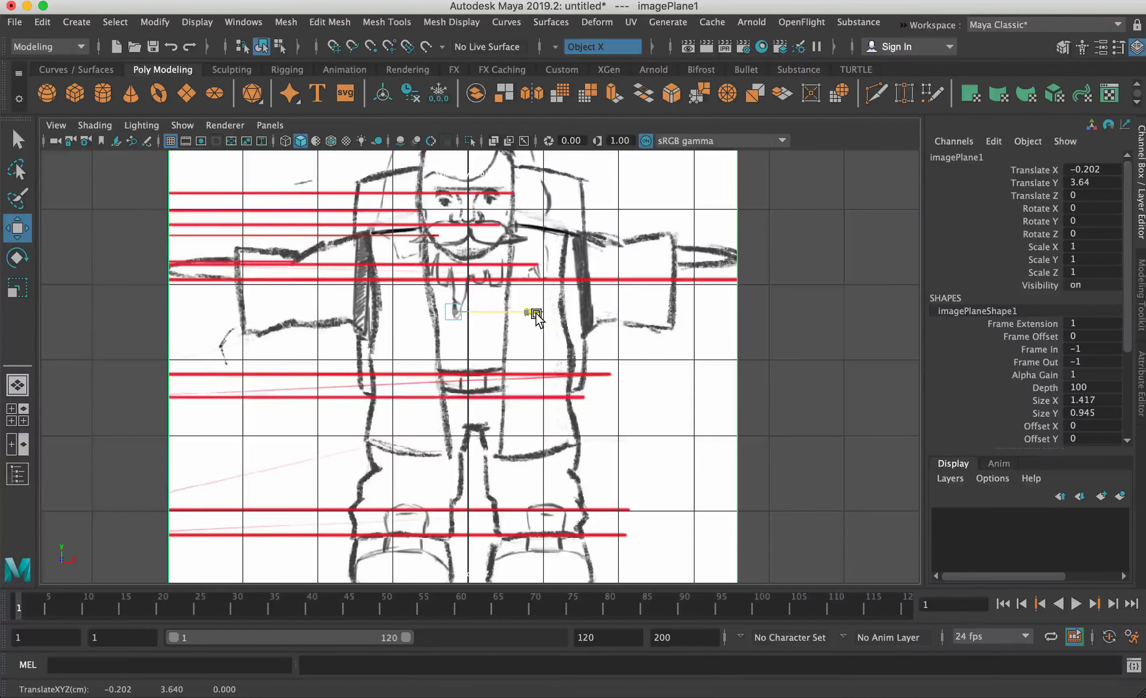
Create a default polygon cube at the grid origin and show it in all four views together with the reference planes.
left_click_drag(692, 254, 507, 328, "alt")
key("space")
key("space")
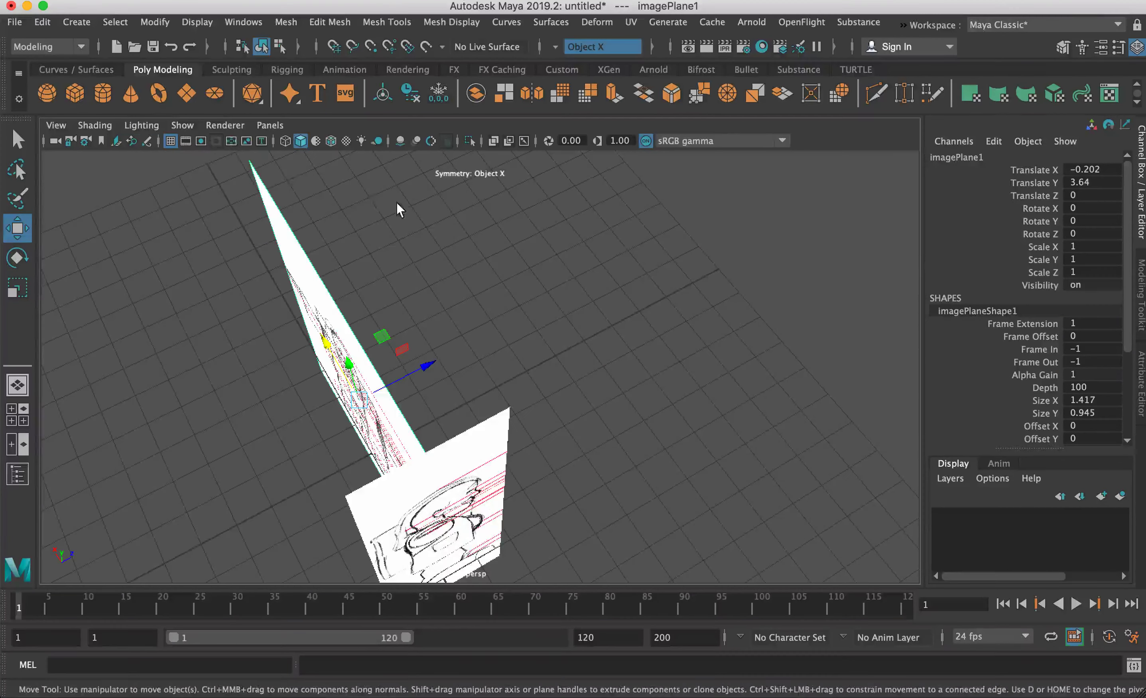
left_click(75, 92)
left_click_drag(350, 393, 385, 392, "alt")
key("space")
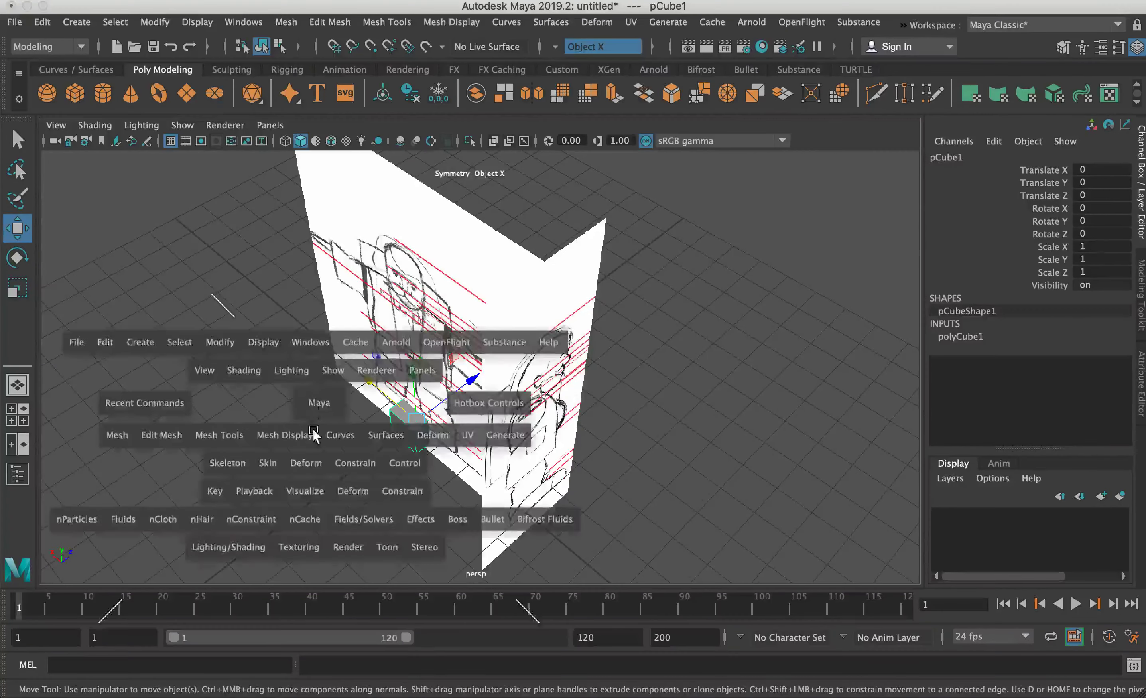
middle_click_drag(263, 508, 265, 443, "alt")
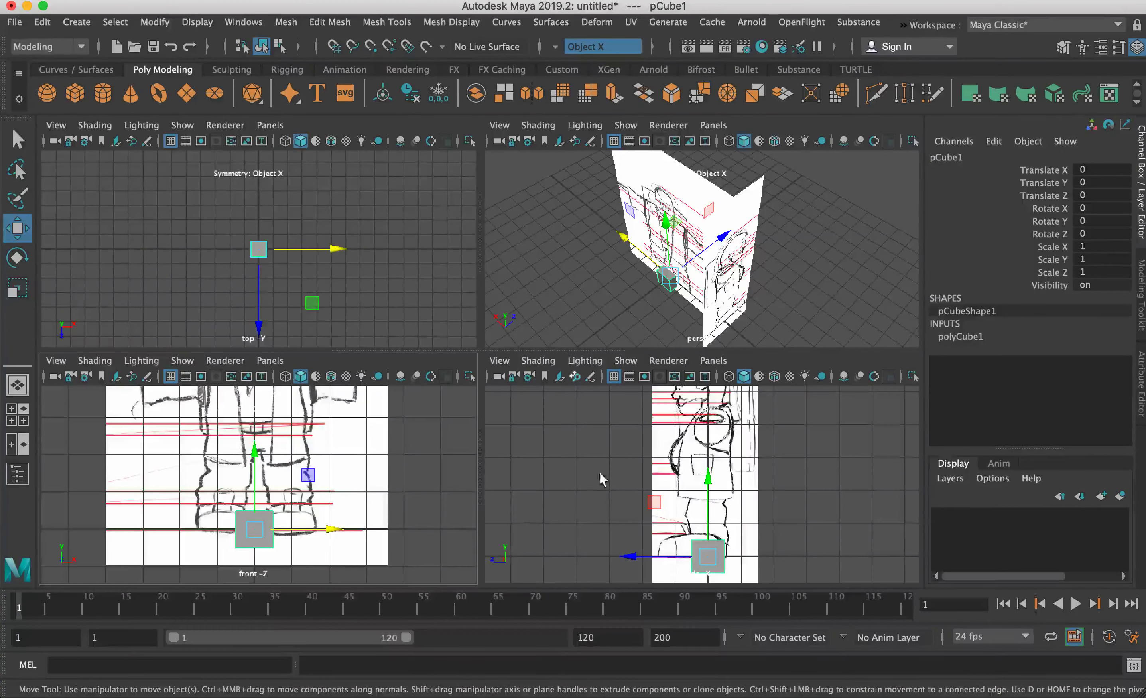
Delete the cube at the origin and undo the deletion.
left_click(710, 318)
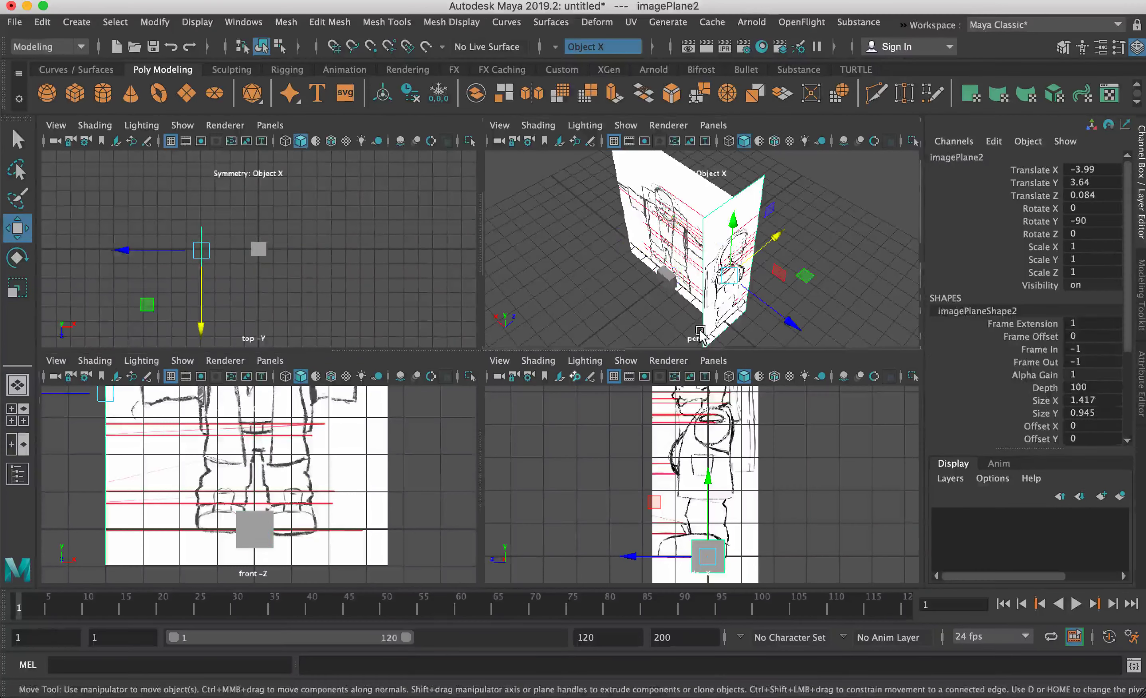
left_click(668, 294)
key("Delete")
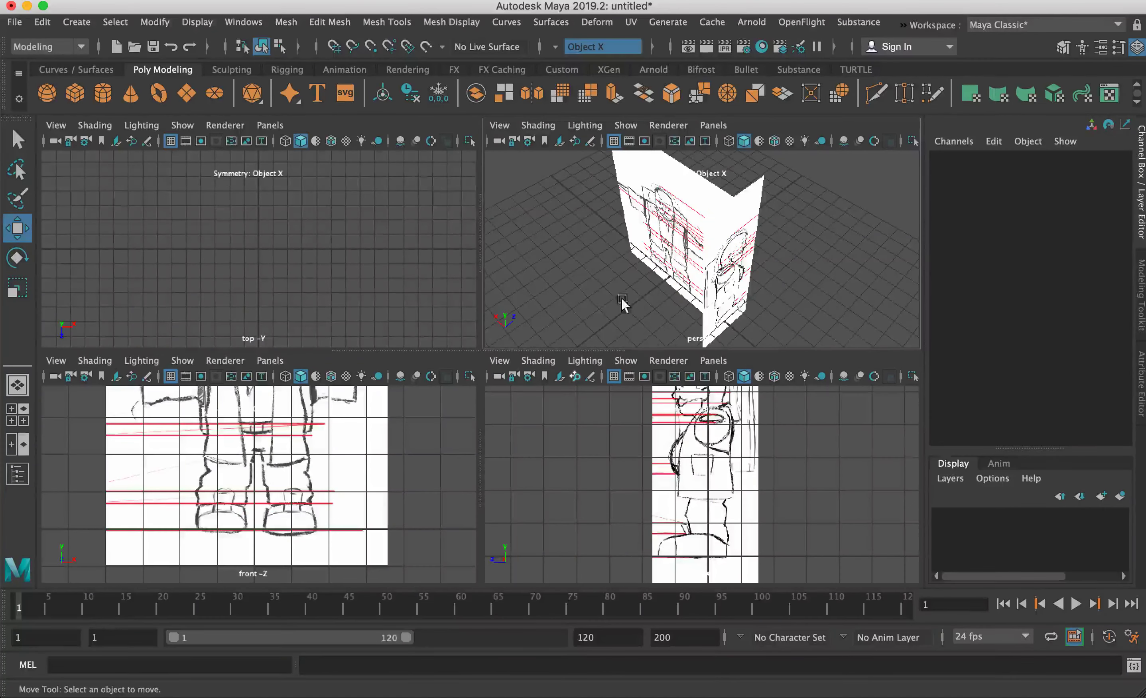
key("ctrl+z")
Move the front image plane back along Z to about -5.678, clear of the cube at the origin.
left_click(641, 223)
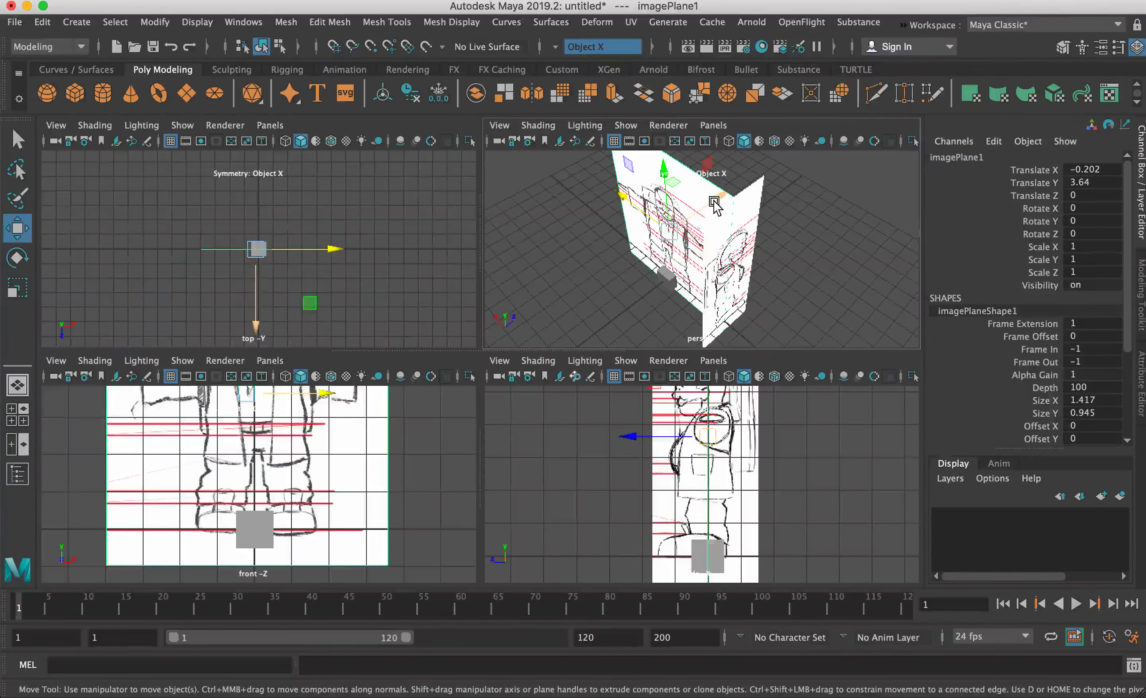
left_click_drag(709, 204, 744, 225)
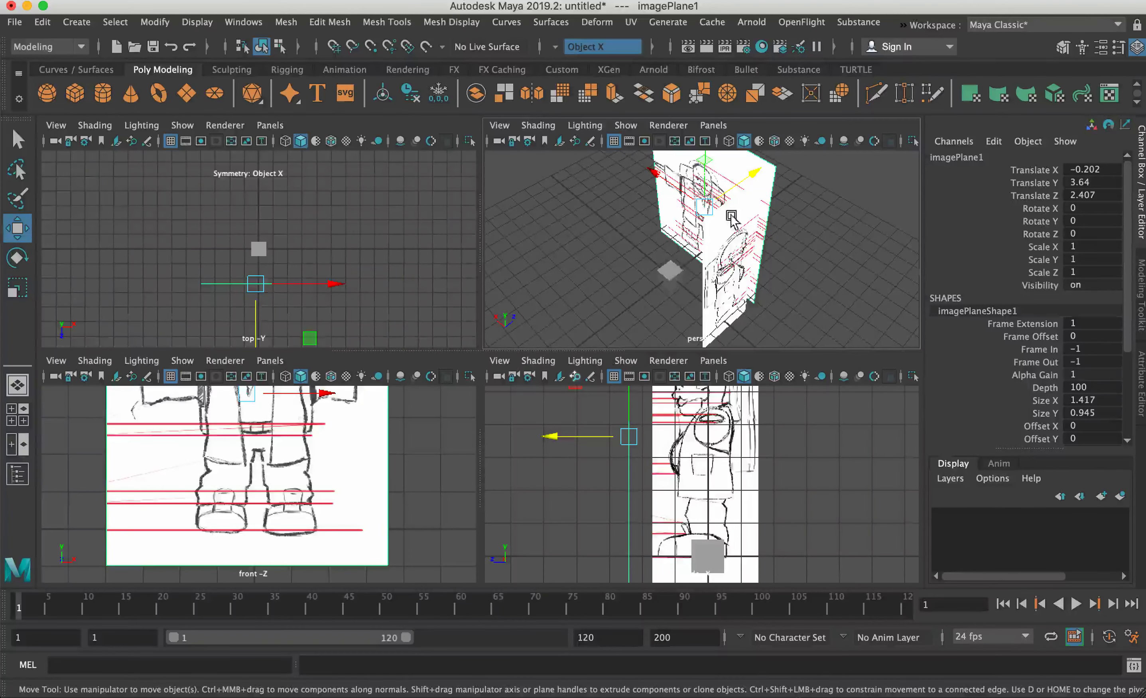
left_click_drag(661, 315, 660, 304, "alt")
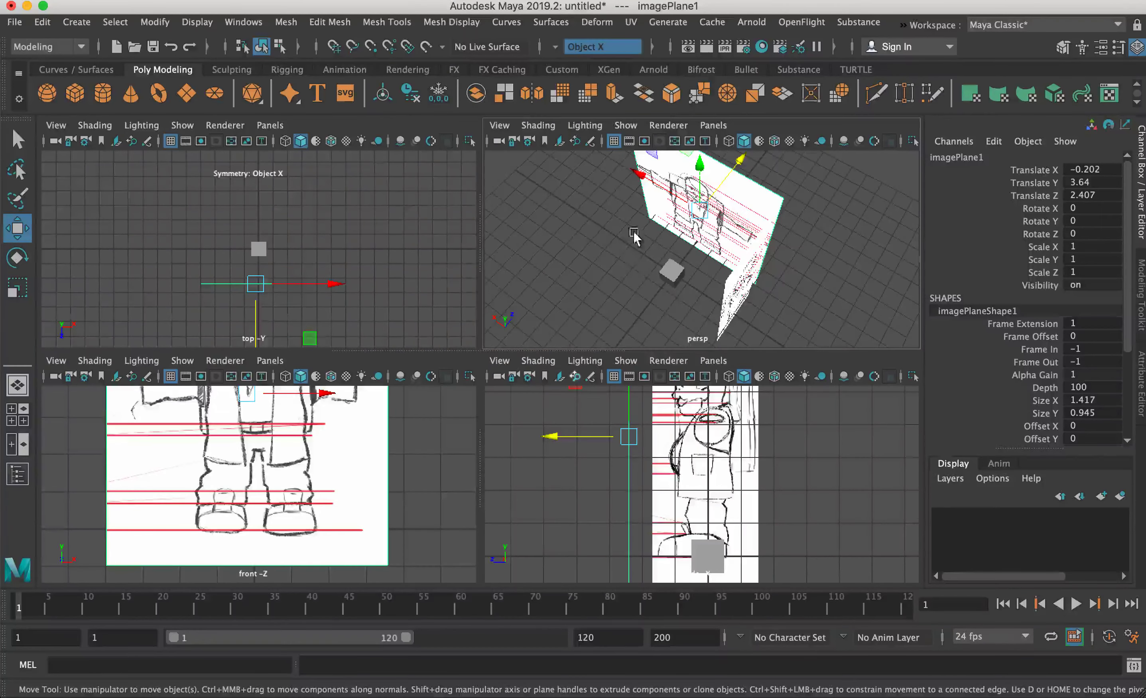
left_click_drag(745, 162, 642, 286)
Move the side image plane outward along X to about -10.432, away from the centre of the grid.
left_click(749, 259)
left_click_drag(766, 252, 662, 323, "alt")
left_click_drag(773, 258, 870, 286)
scroll(653, 240, "down", 5)
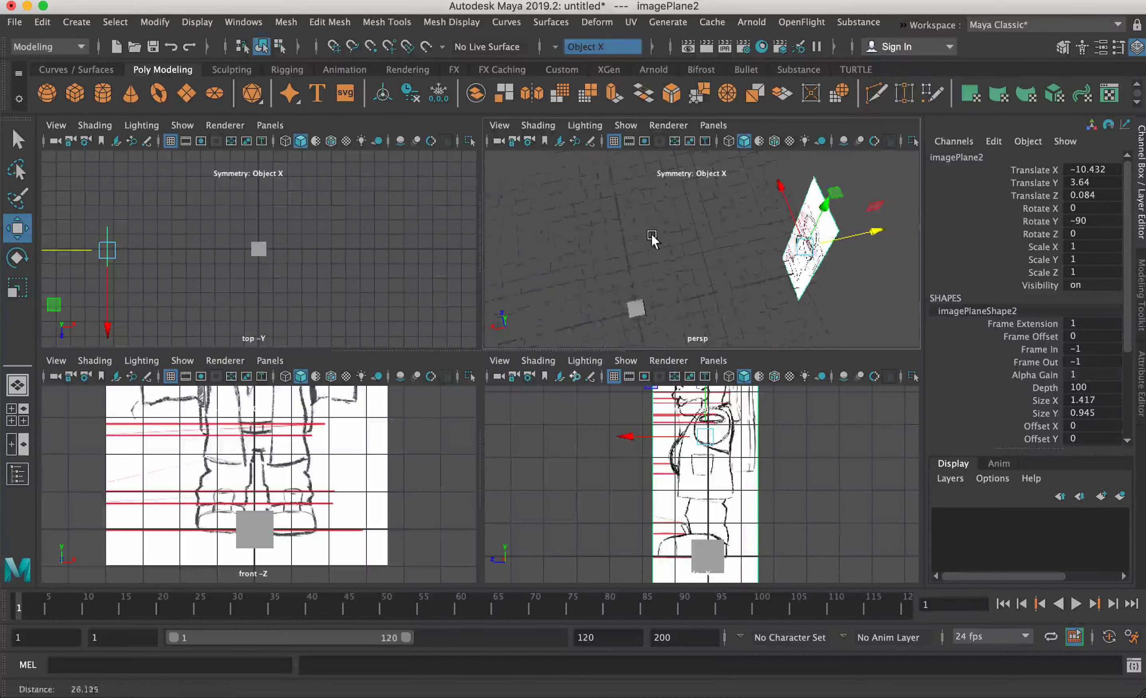
left_click_drag(652, 240, 741, 274, "alt")
left_click(764, 305)
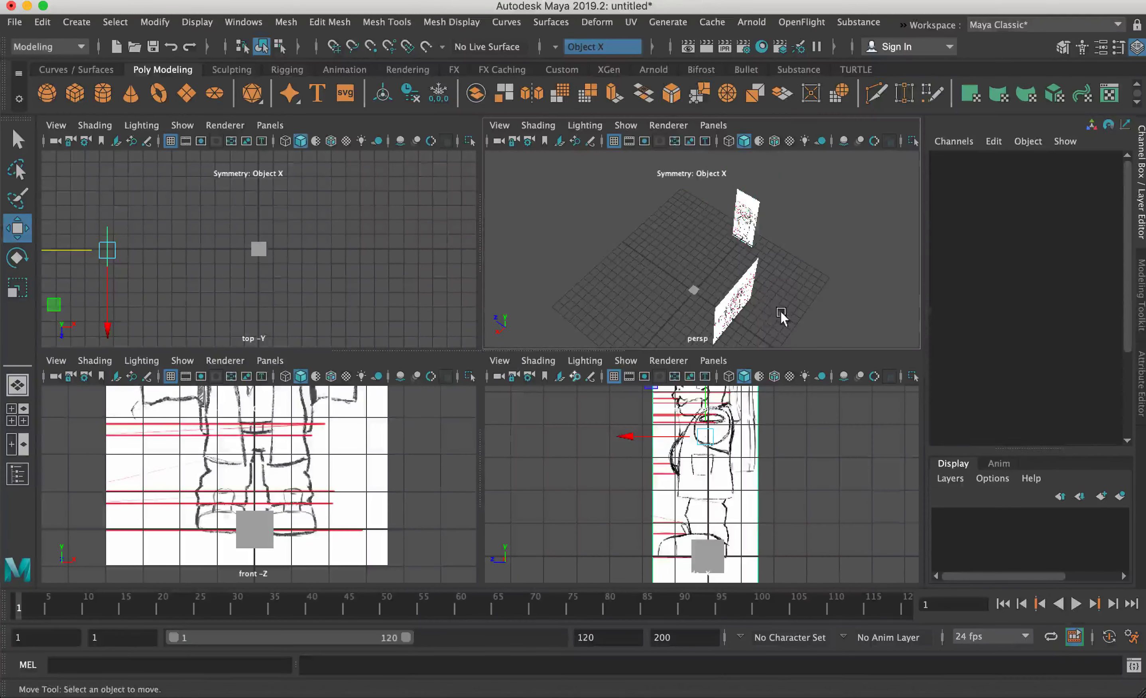
Open the Outliner, select imagePlane1 and imagePlane2 together, and enlarge the perspective view.
left_click(738, 278)
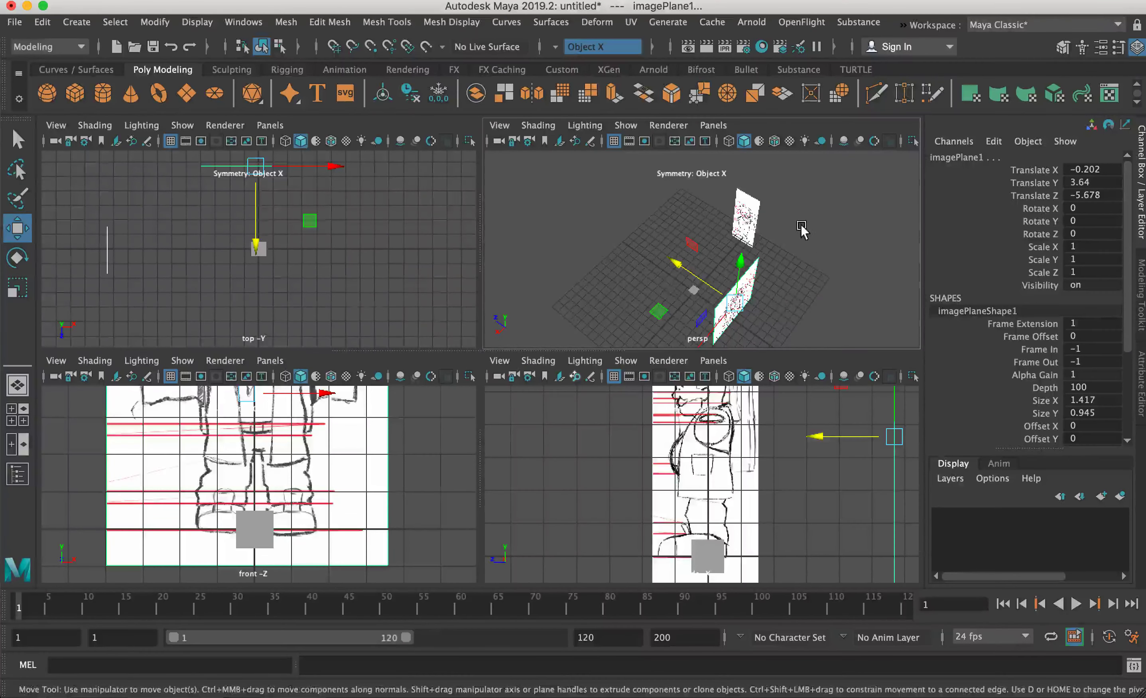
left_click_drag(745, 176, 776, 335)
left_click_drag(726, 169, 757, 315)
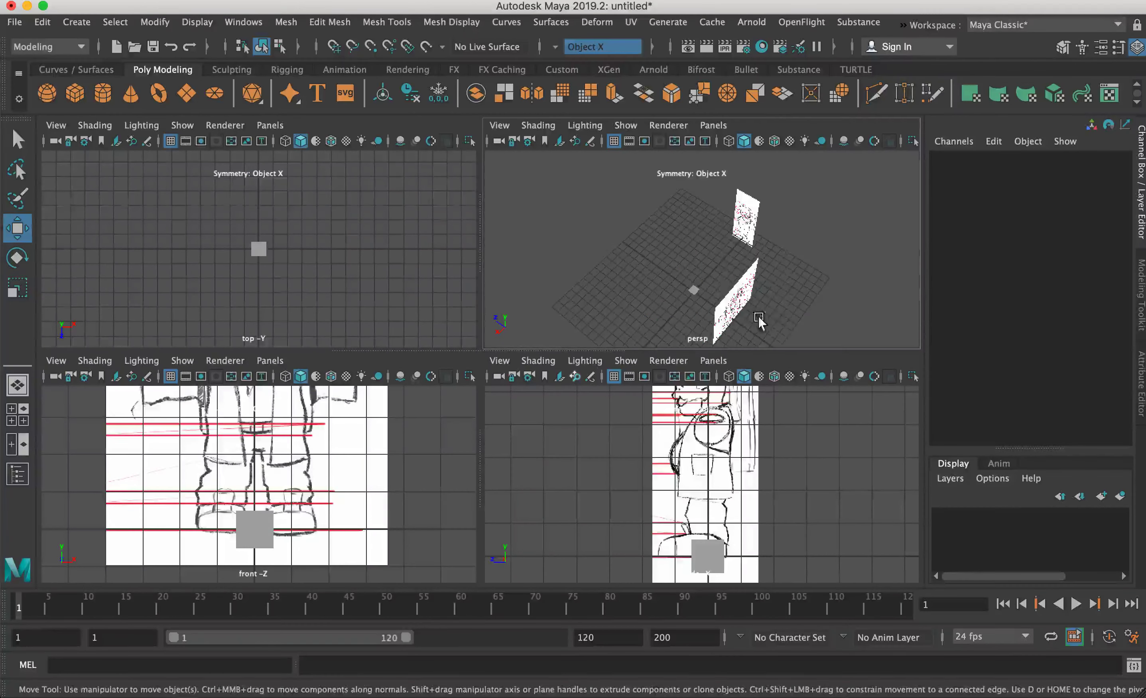
left_click(249, 20)
left_click(258, 215)
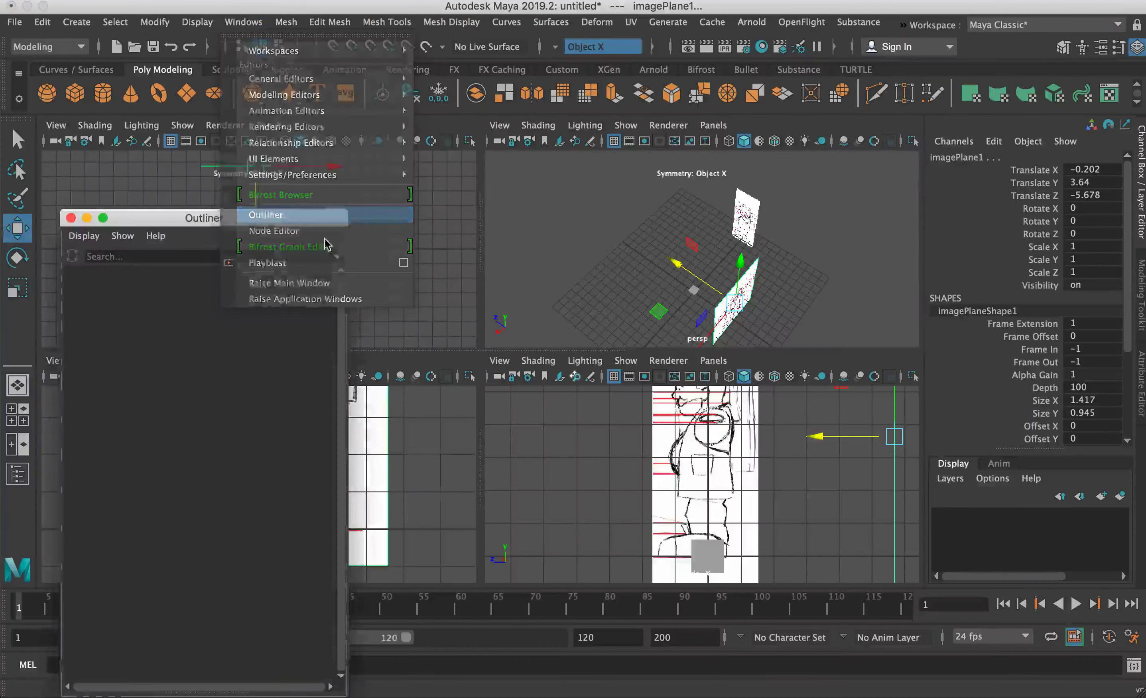
left_click(132, 336)
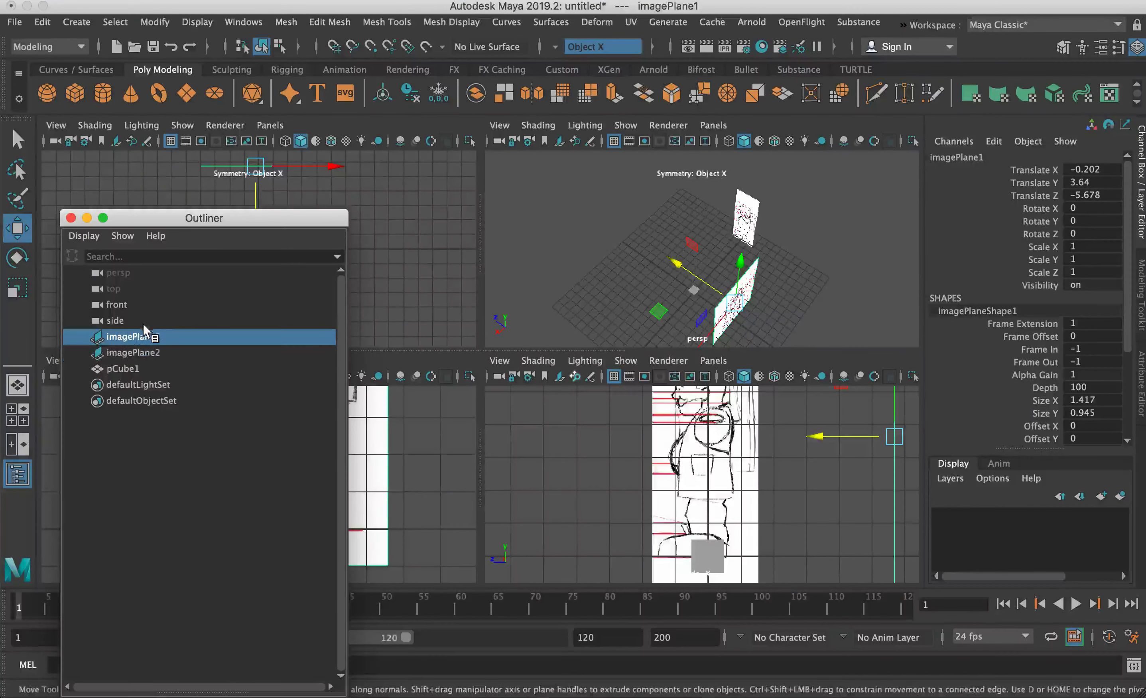
left_click(153, 353, "shift")
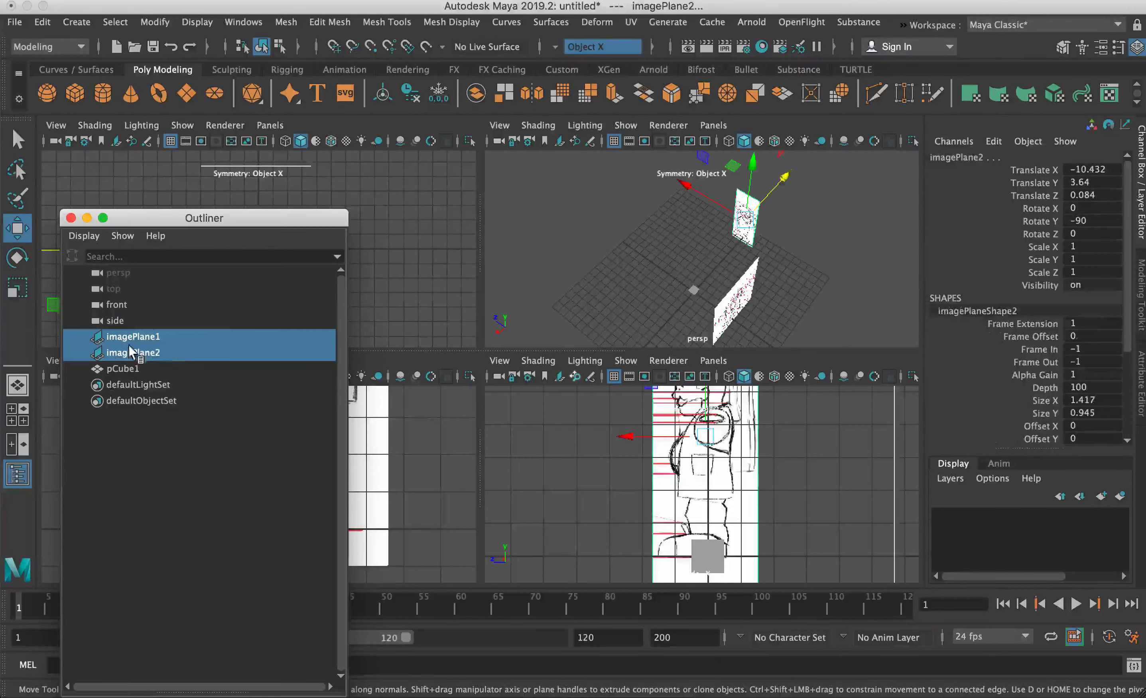
left_click(592, 278)
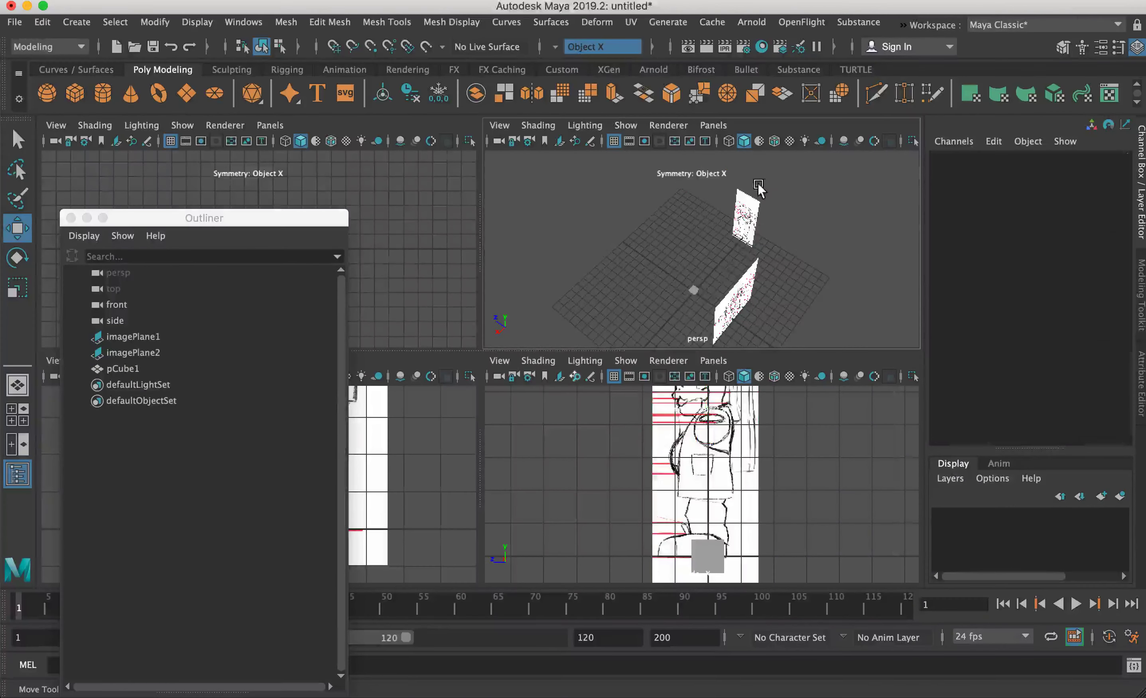
left_click_drag(756, 183, 778, 329)
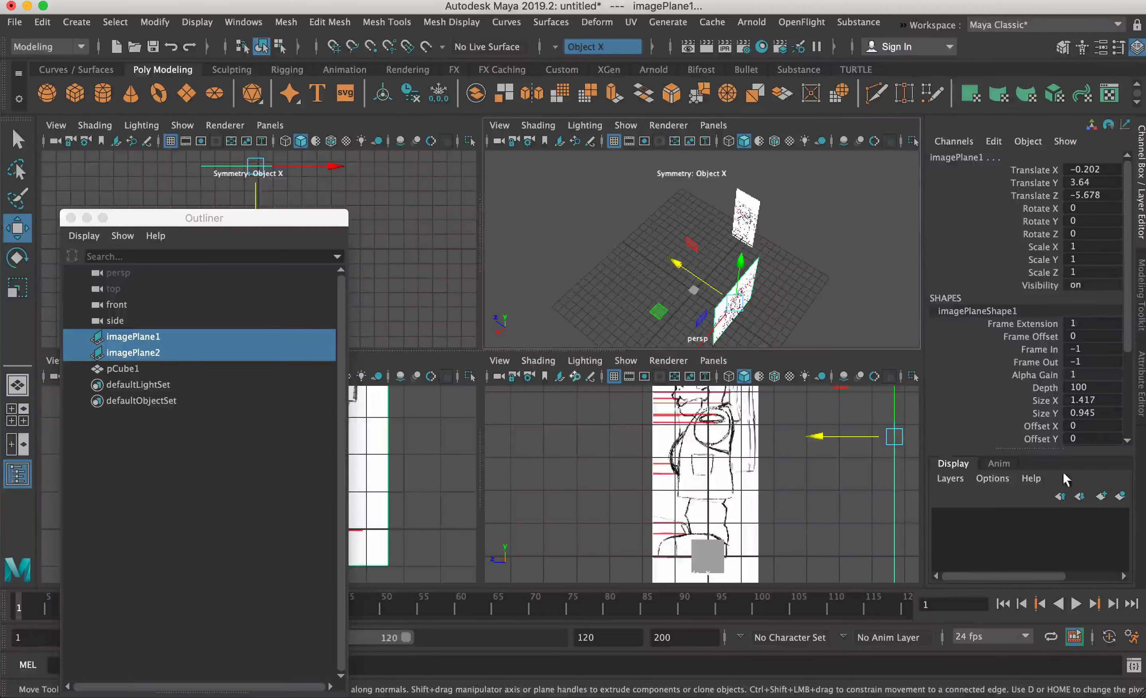
key("space")
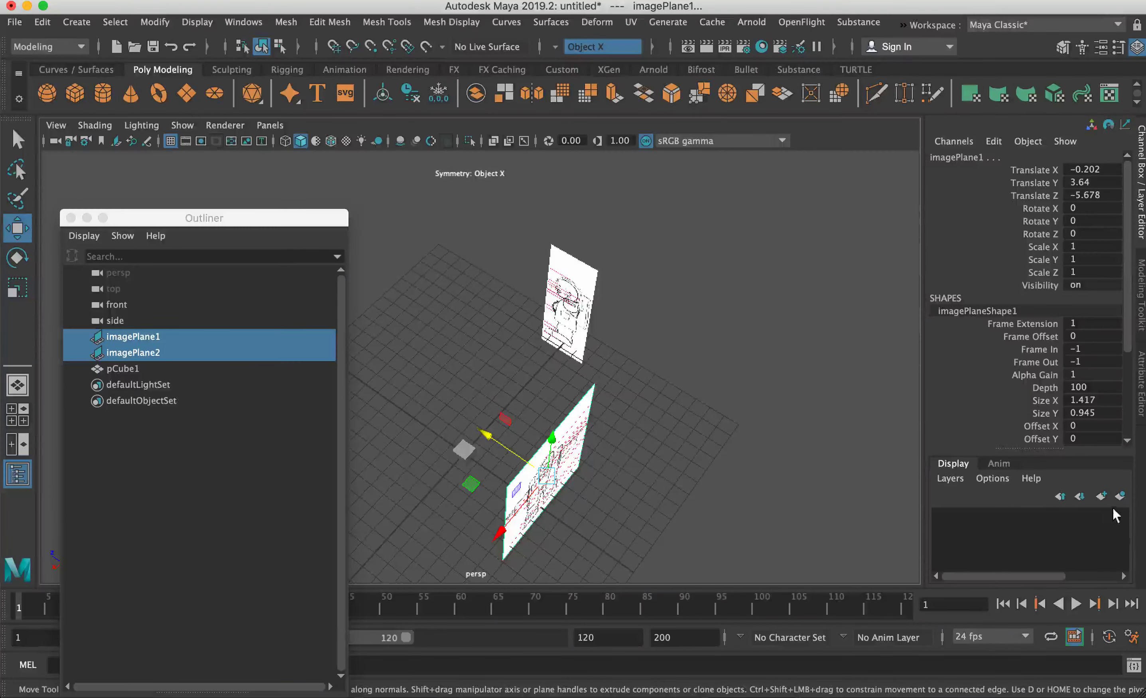
left_click(954, 476)
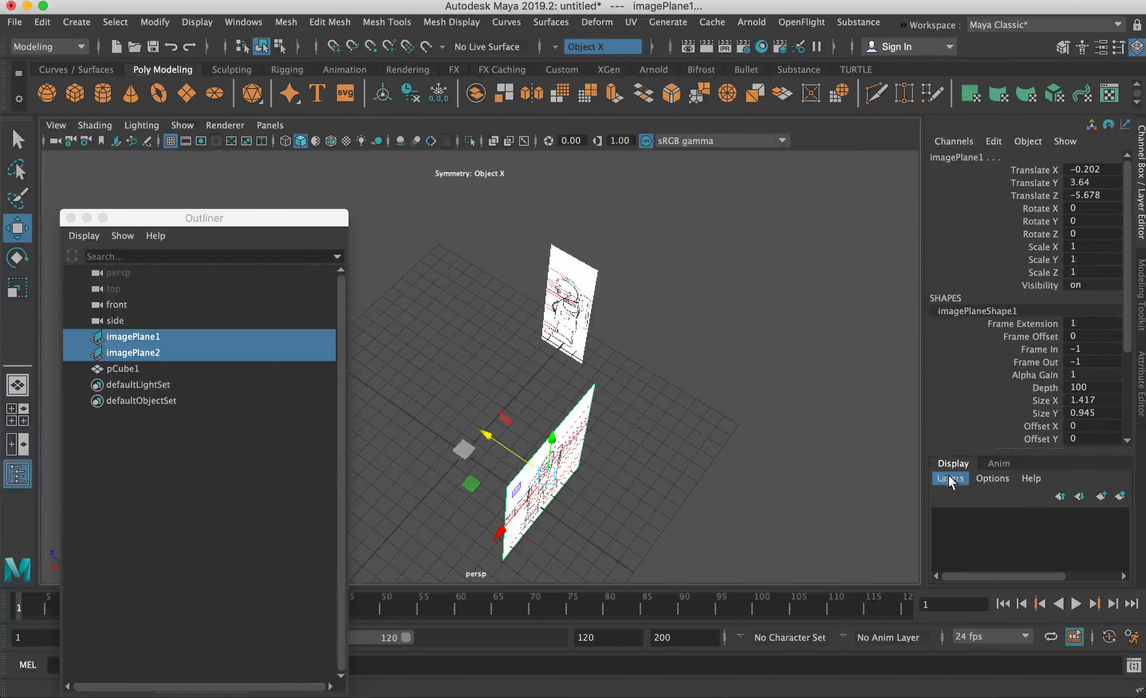
left_click(1138, 47)
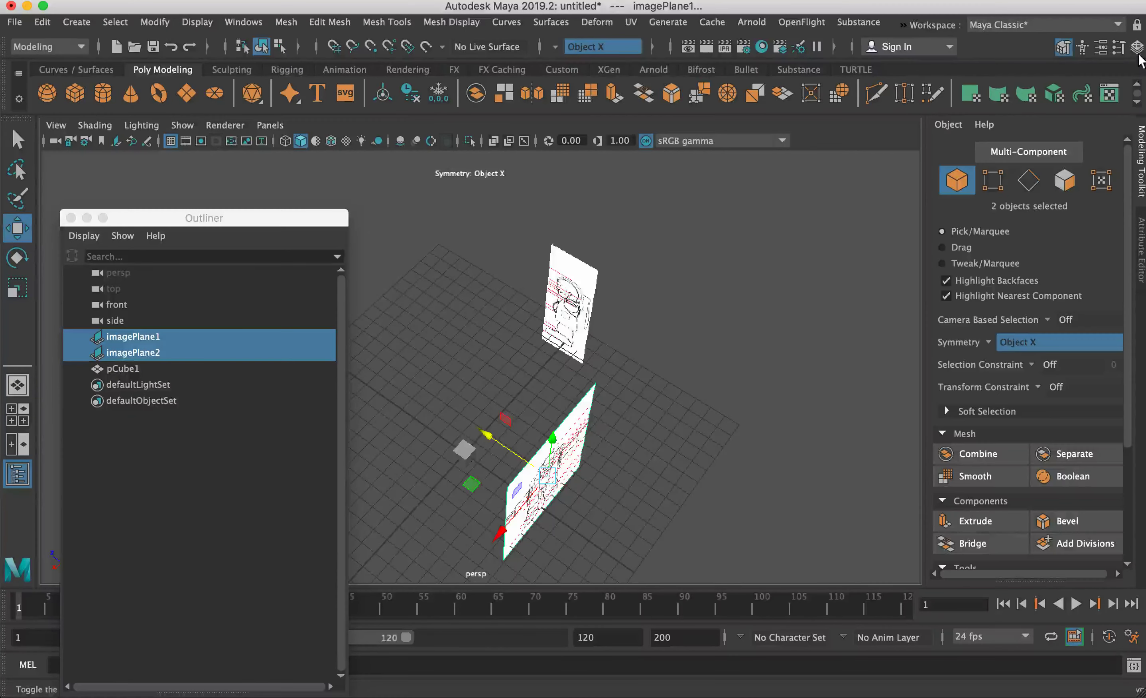
left_click(1138, 48)
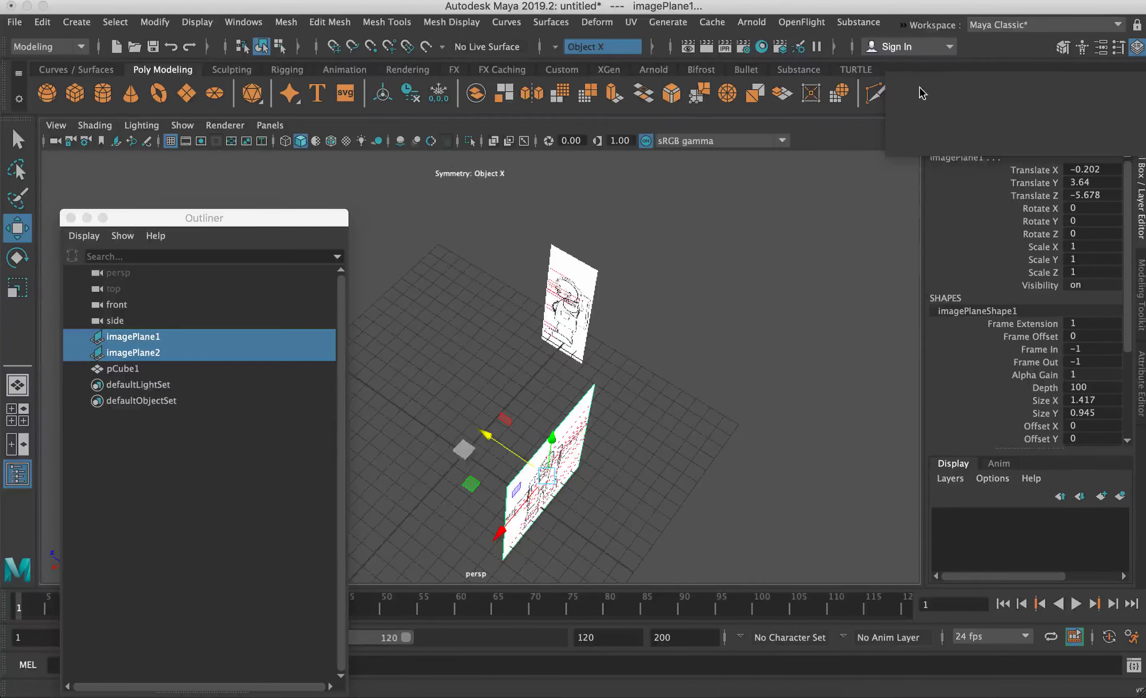
left_click(962, 261)
key("r")
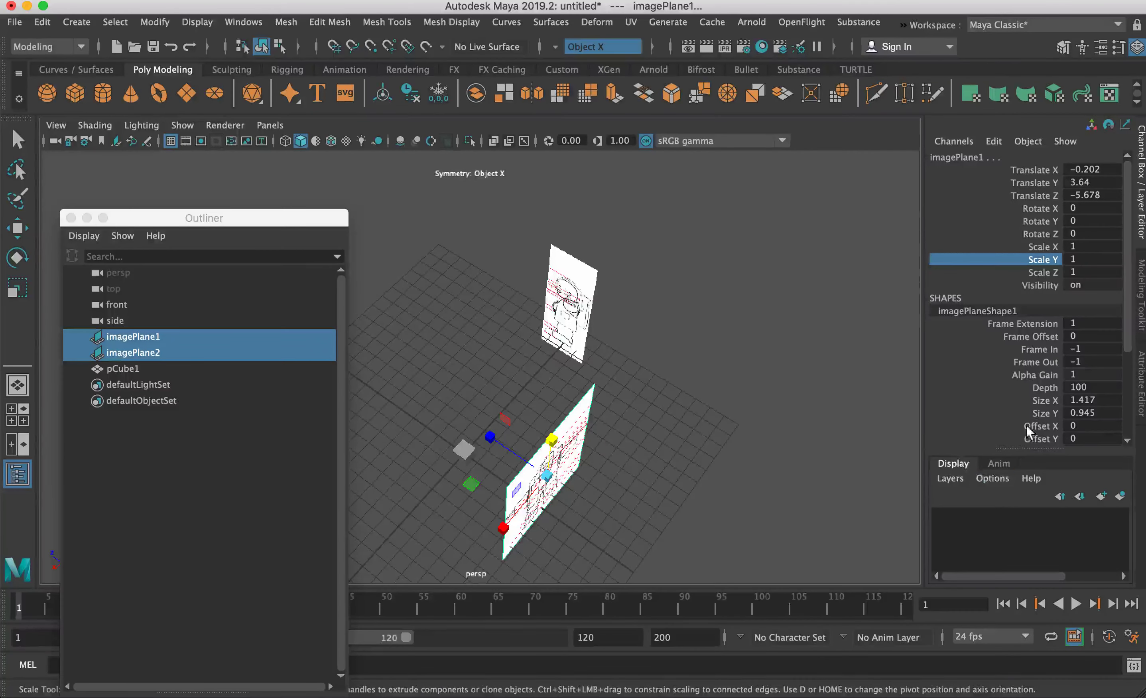
left_click(652, 293)
key("w")
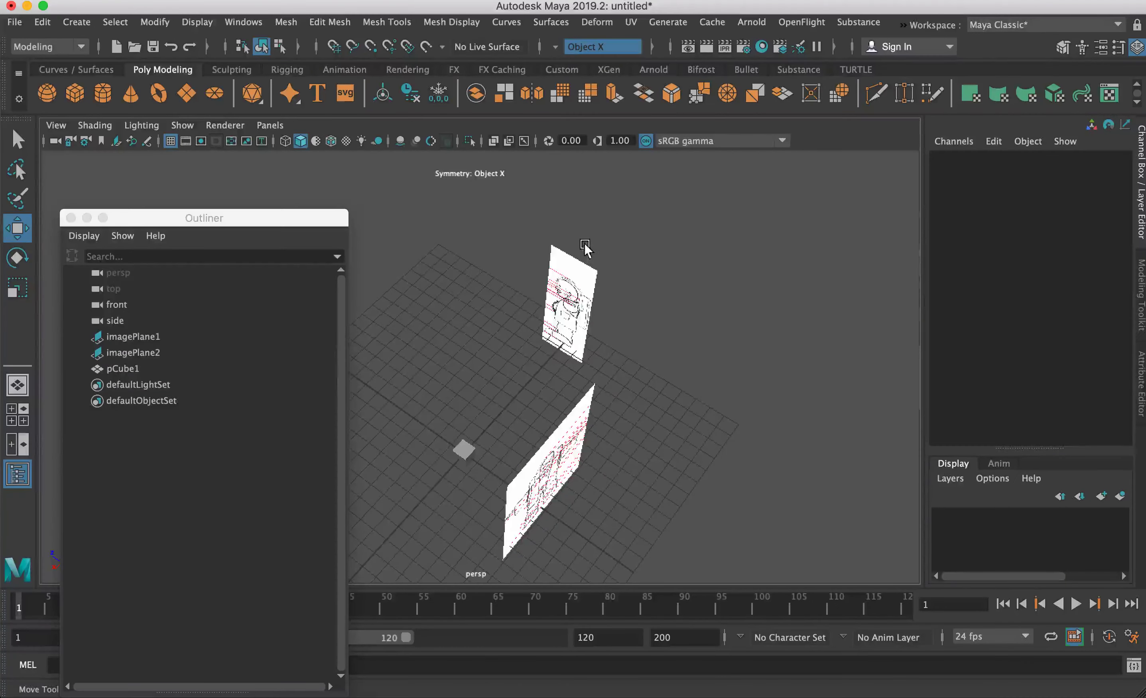
Select both image planes and create a new display layer from the selection.
left_click_drag(586, 249, 670, 456)
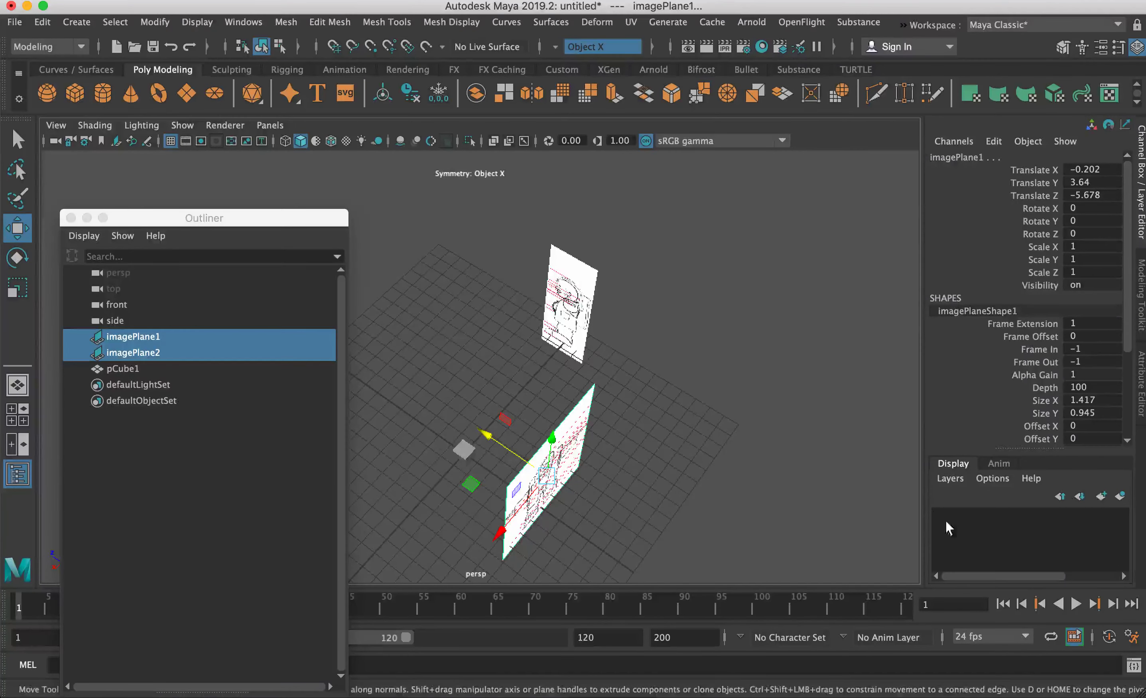
left_click(1122, 496)
left_click_drag(867, 475, 690, 330, "alt")
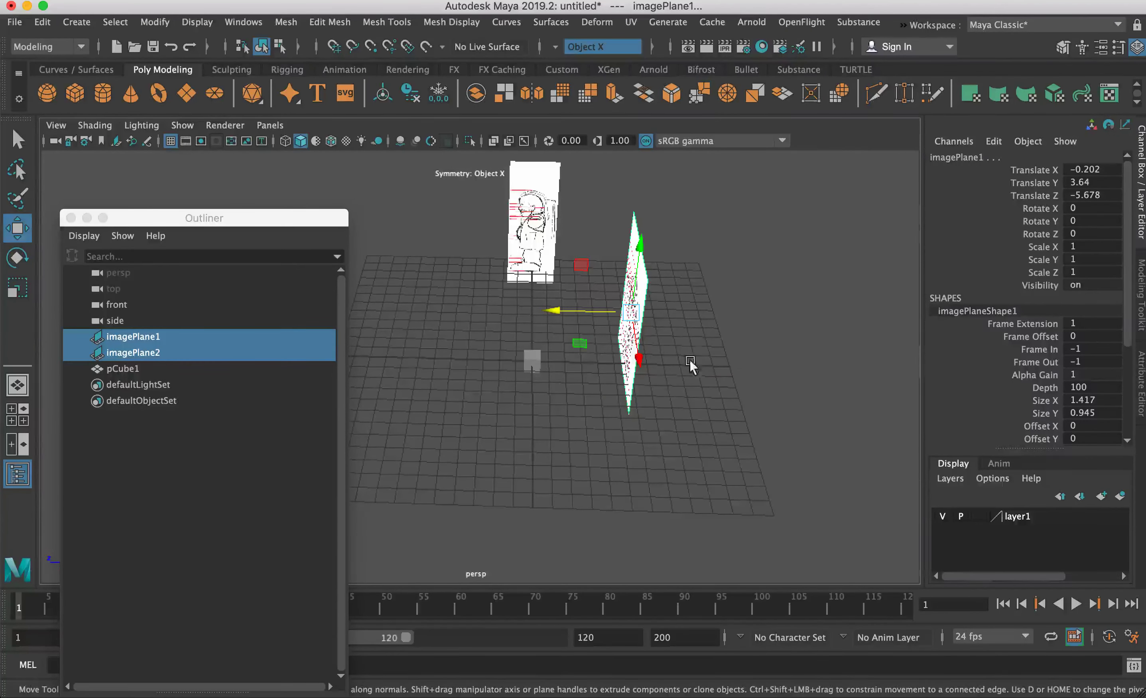
middle_click_drag(625, 294, 686, 336, "alt")
left_click_drag(686, 336, 691, 331, "alt")
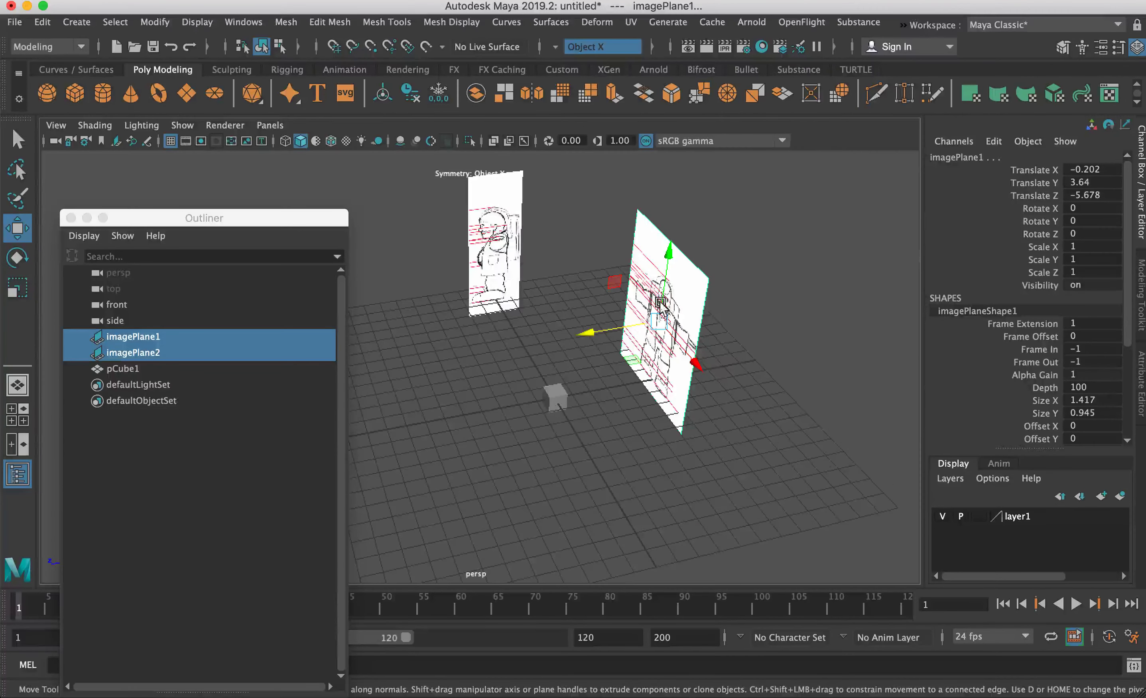
Rename the new display layer to "ref" and widen the layer editor area.
double_click(1016, 516)
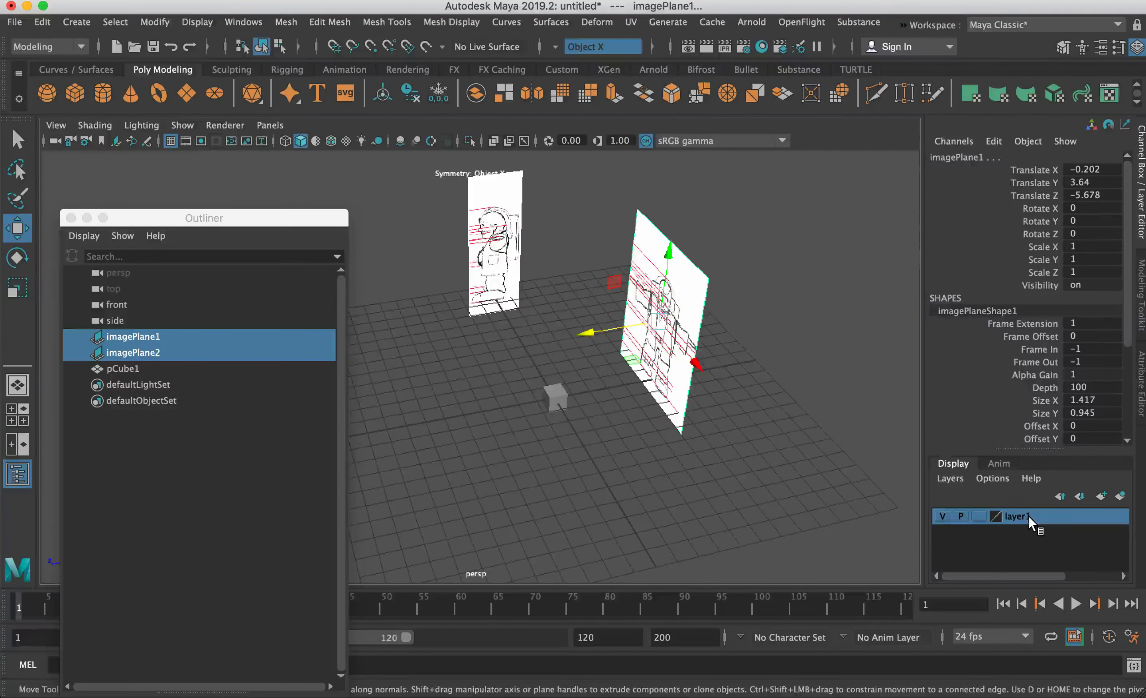
double_click(495, 260)
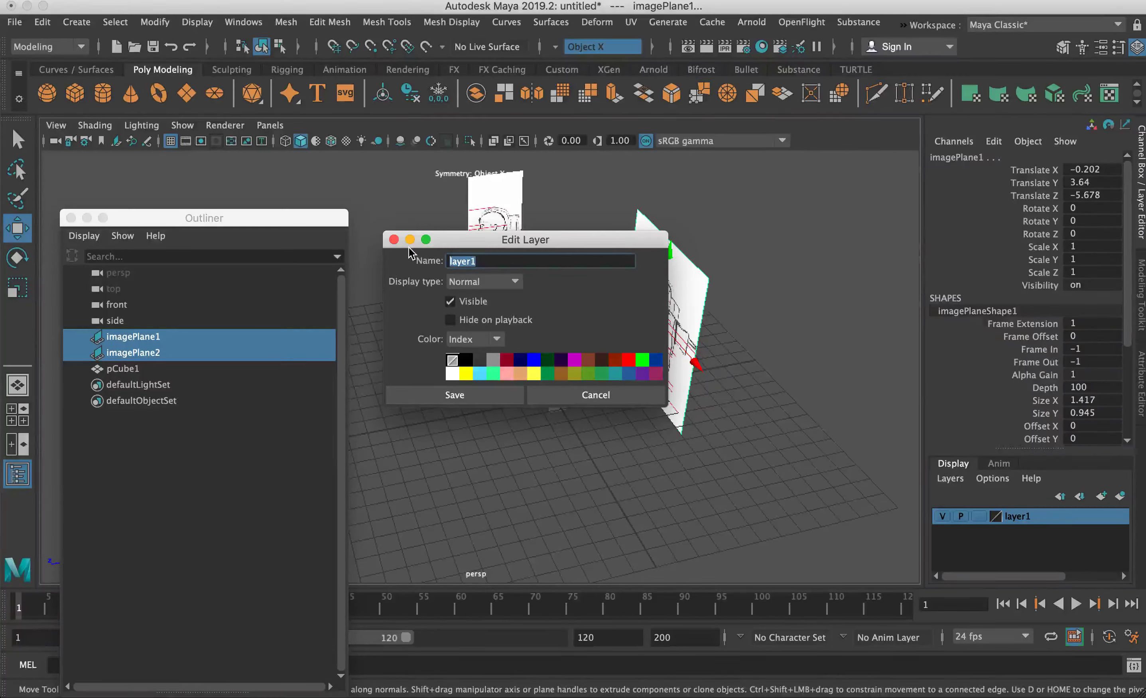
type("ref")
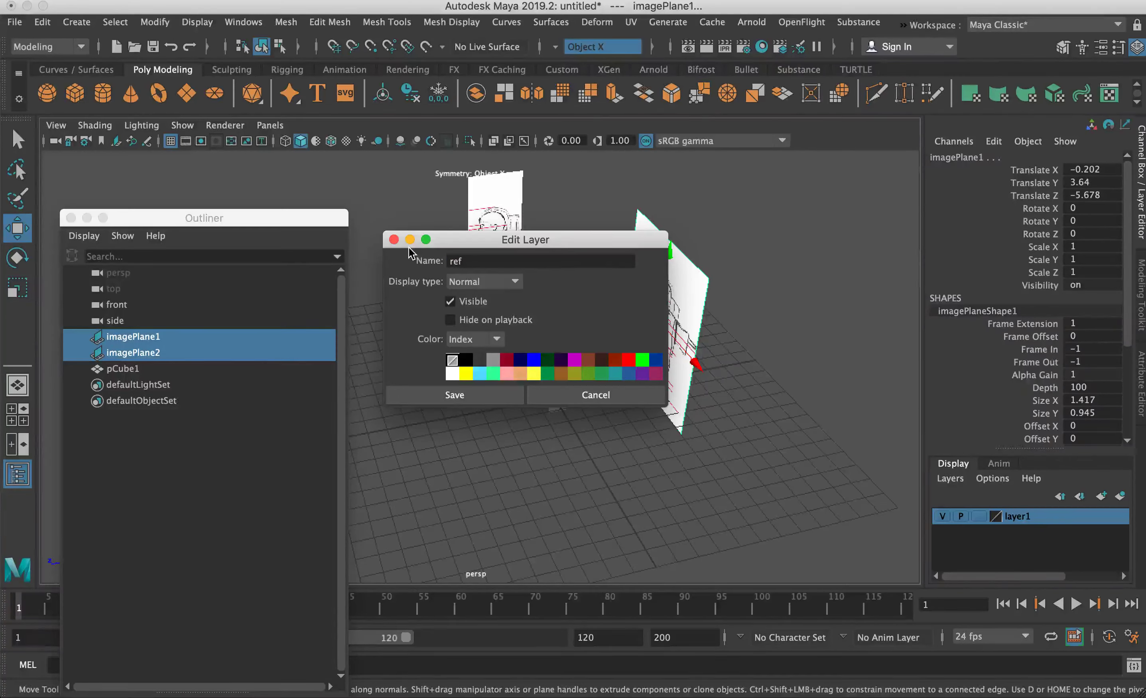
left_click(488, 392)
left_click_drag(922, 539, 888, 540)
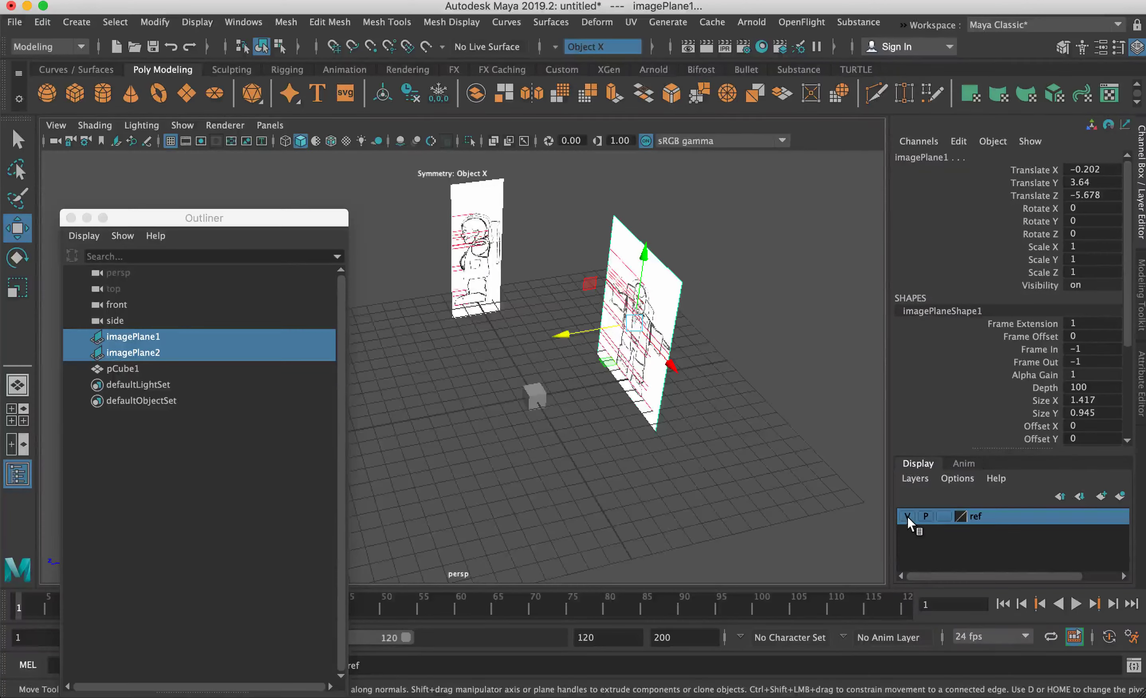
Toggle the ref layer's visibility off and on repeatedly to check its effect on both image planes.
left_click(907, 515)
left_click(908, 516)
left_click(907, 517)
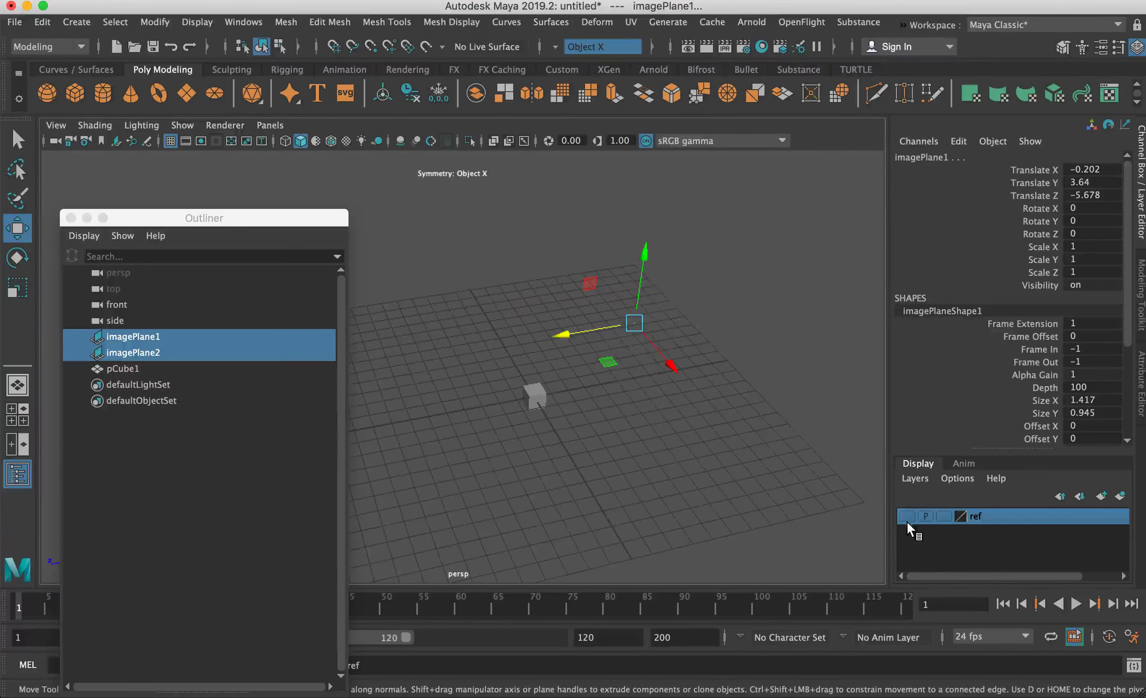
left_click(908, 516)
left_click(907, 515)
left_click(906, 516)
left_click(907, 516)
left_click(907, 516)
Set the ref layer's display type to Reference and clear the selection.
left_click(945, 516)
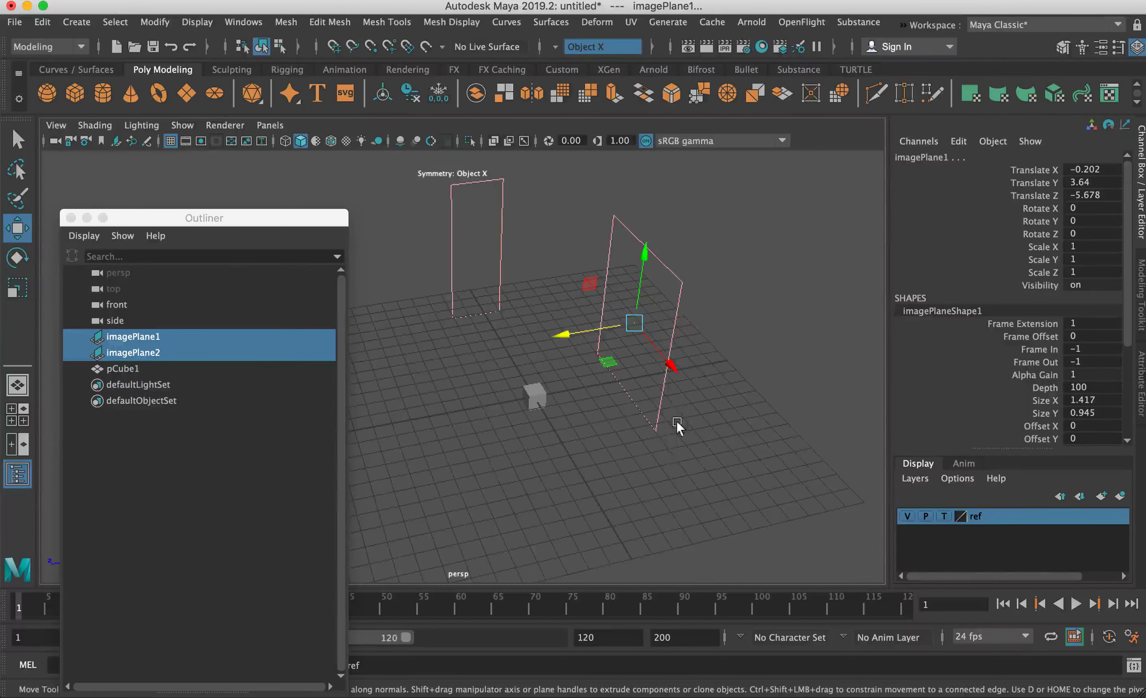
left_click(944, 516)
left_click(724, 374)
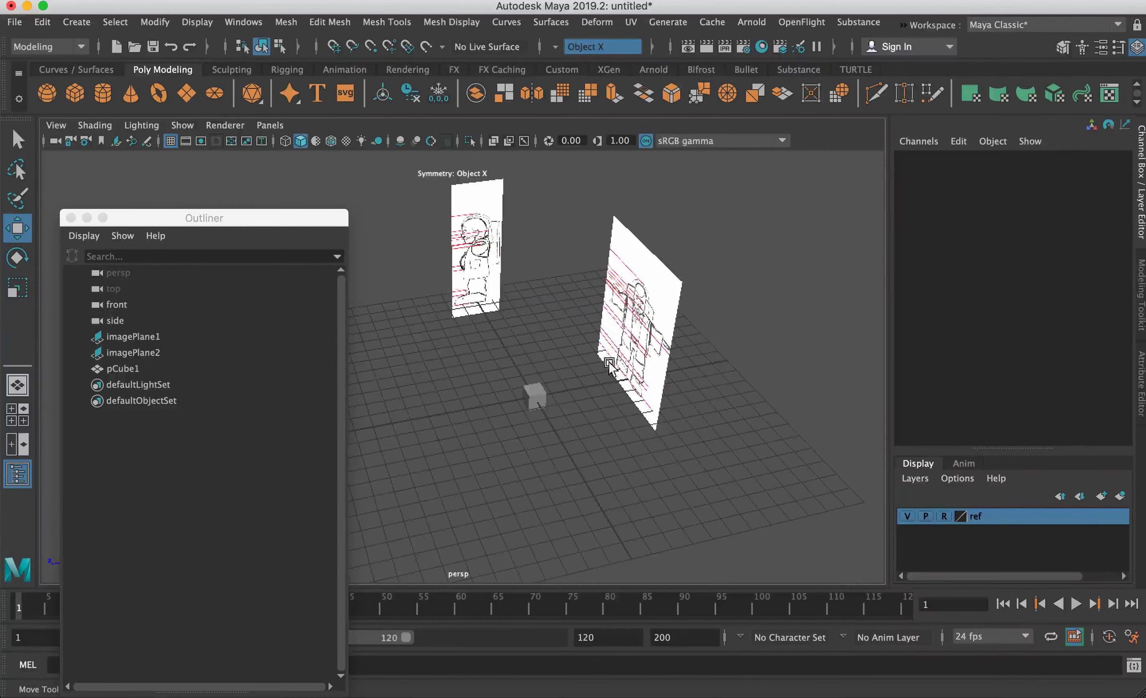
Delete the polygon cube at the grid origin.
left_click_drag(547, 301, 595, 359, "alt")
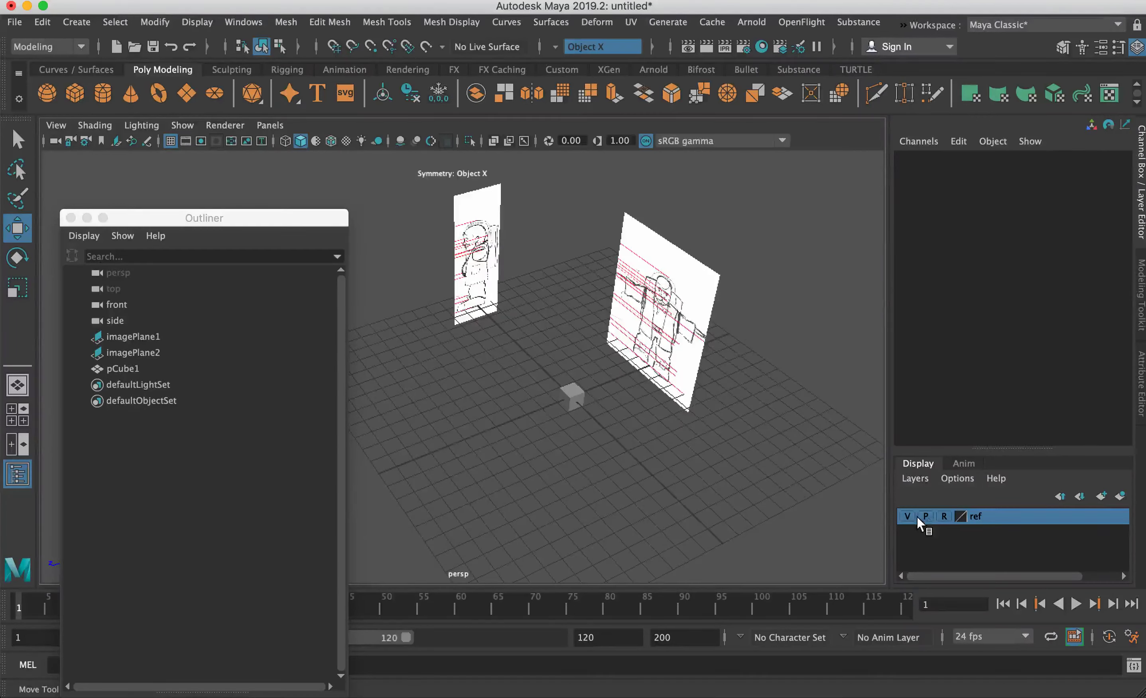
left_click(577, 396)
key("Delete")
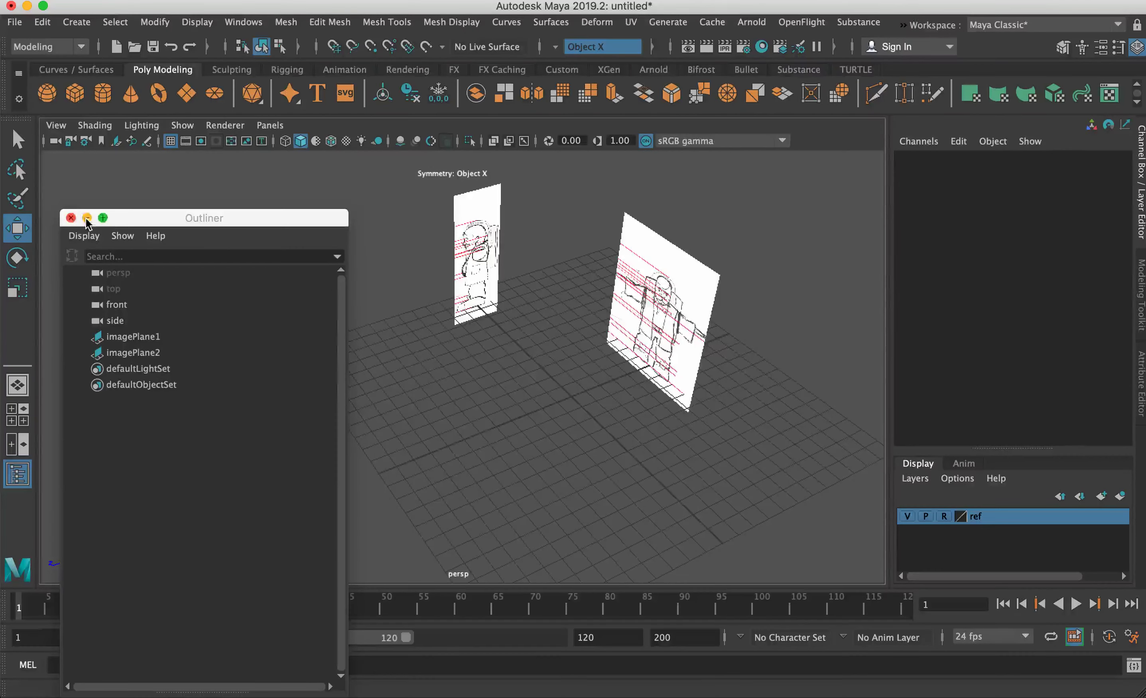
Close the Outliner, switch to the four-view layout and hide image planes in the perspective view.
left_click(71, 217)
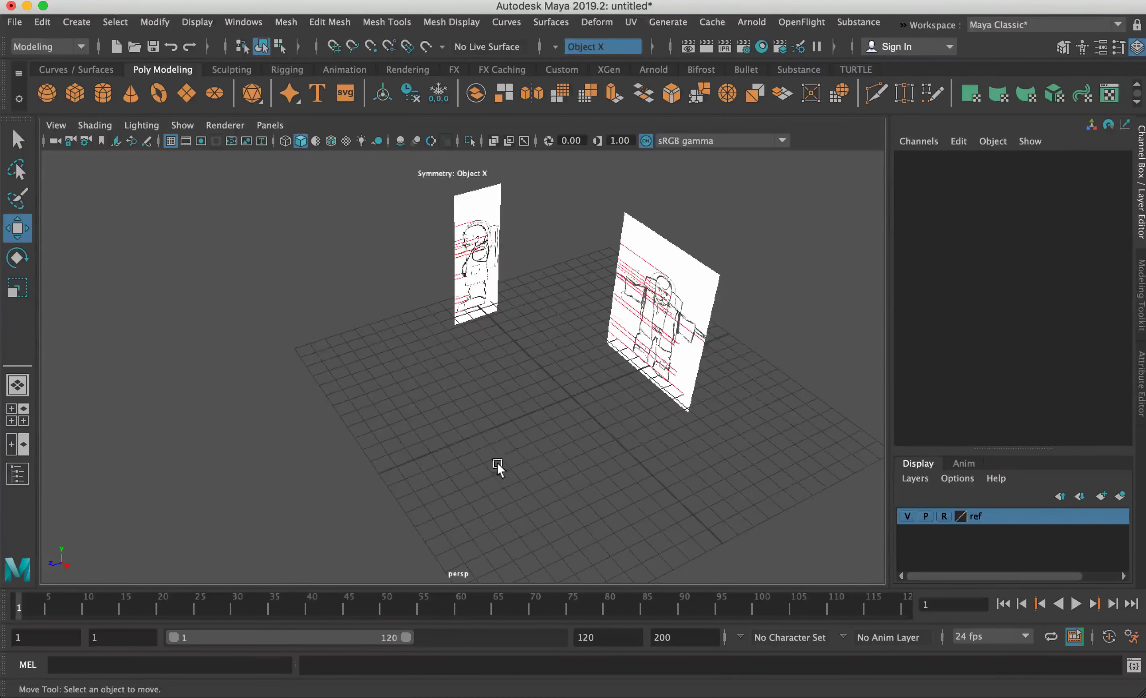
key("space")
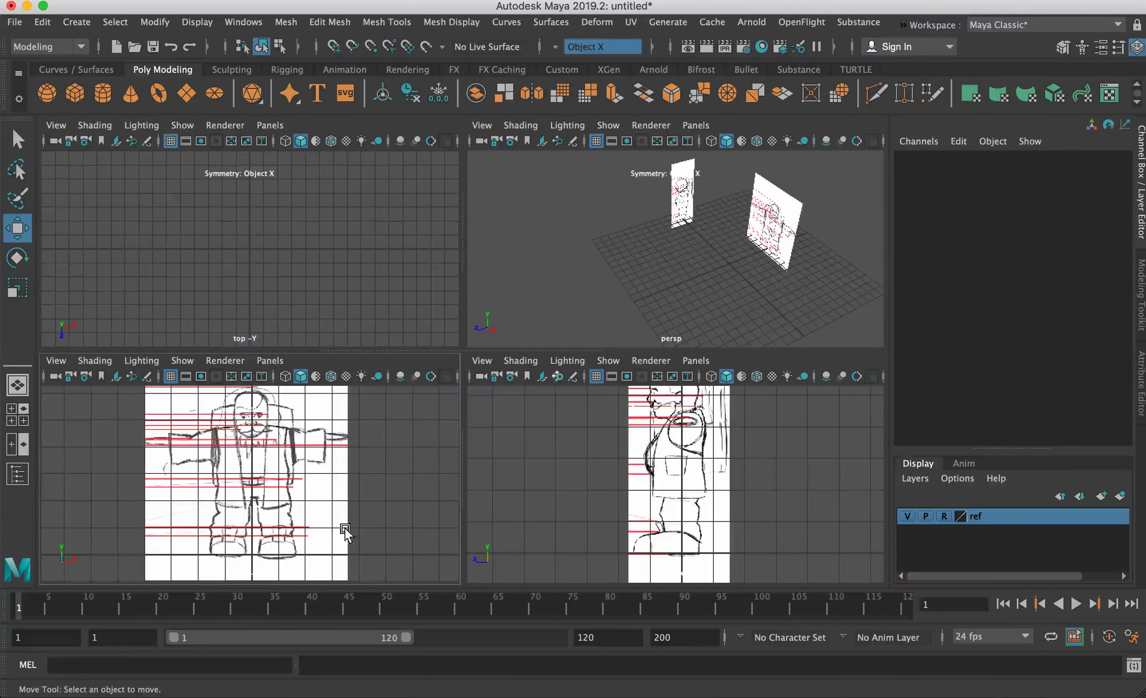
left_click(609, 124)
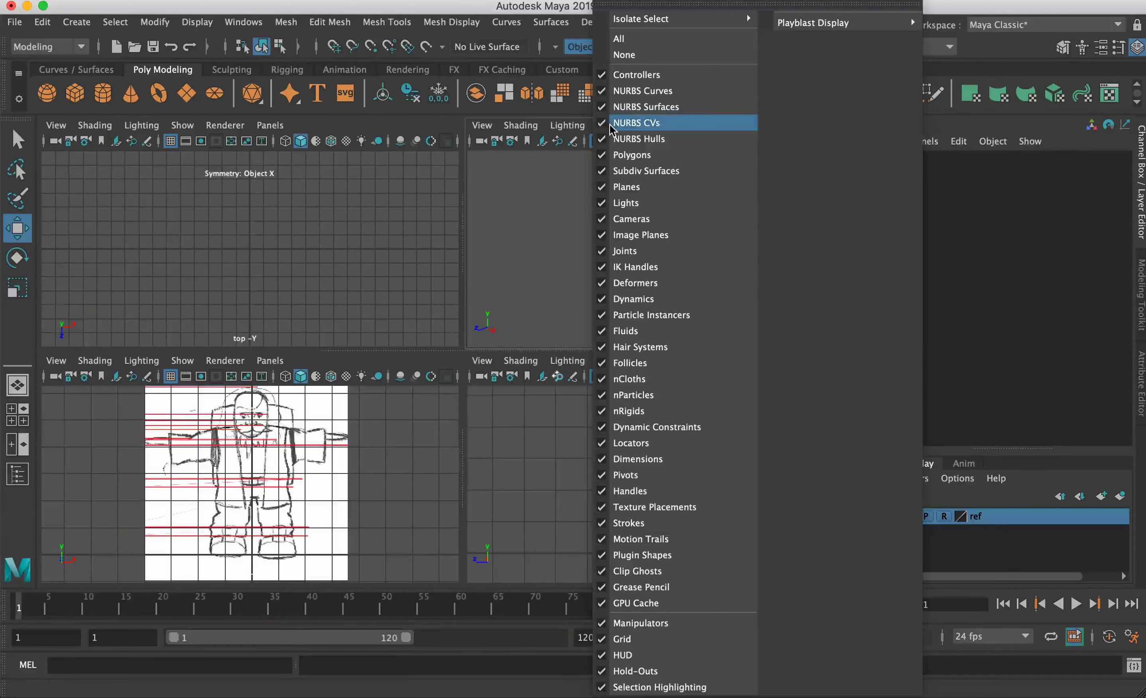
left_click(640, 235)
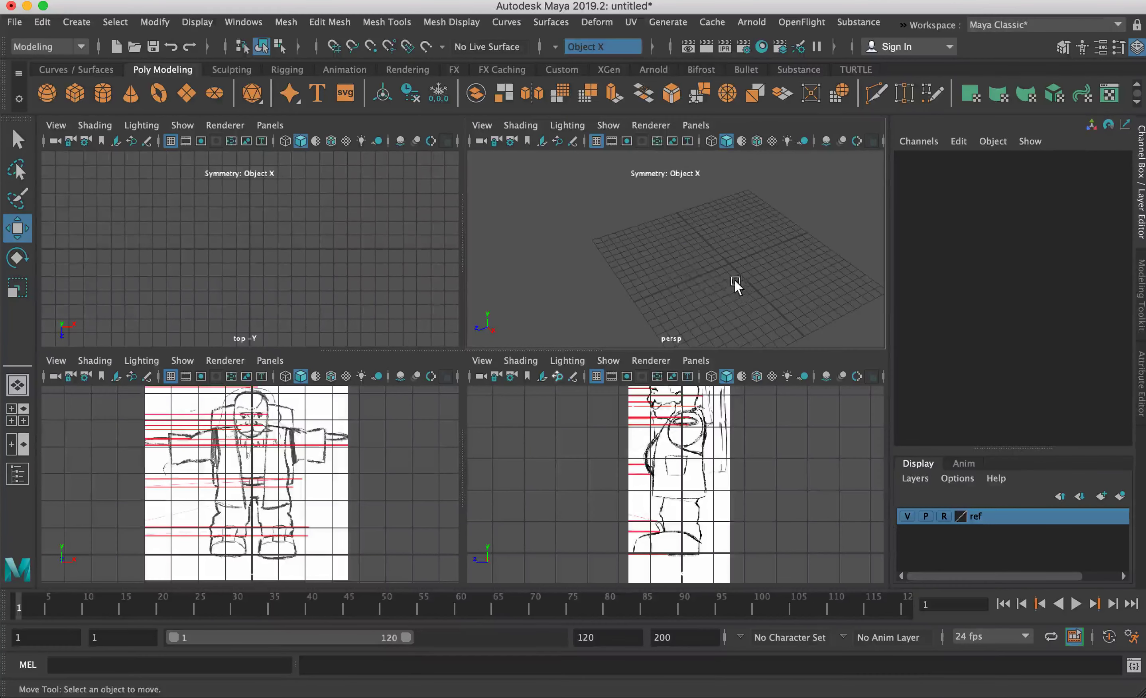
left_click_drag(624, 263, 678, 263, "alt")
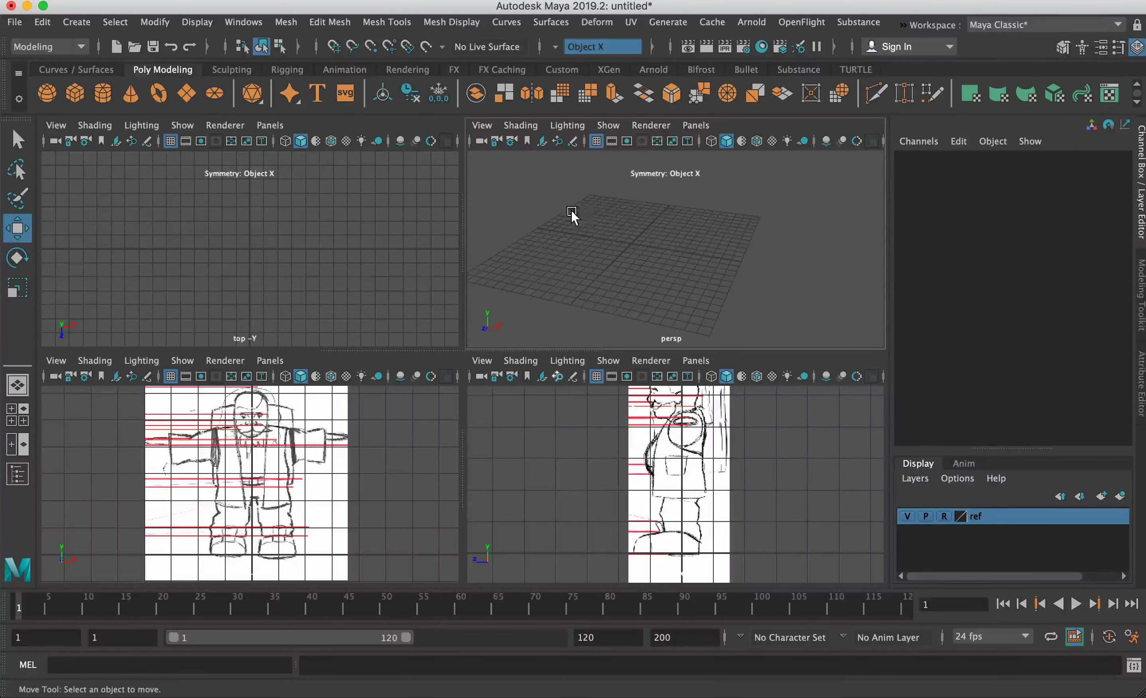
middle_click_drag(572, 212, 626, 243, "alt")
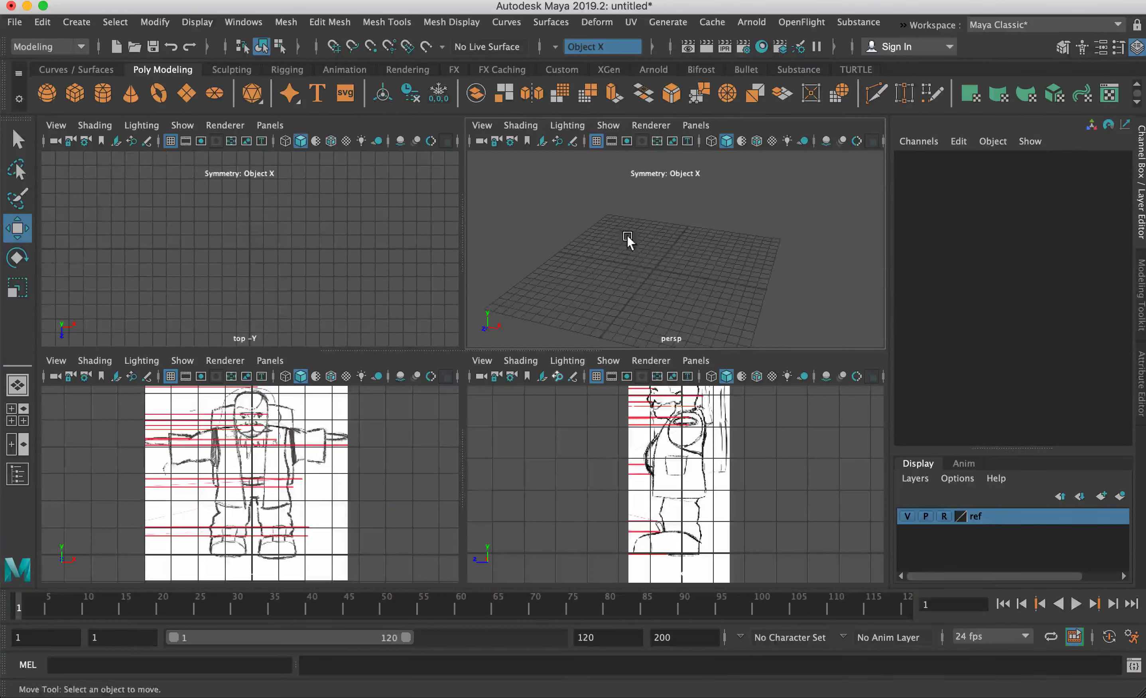
Import hero.jpg from the Desktop folder "the north new/image_ref" as an image plane on the perspective camera.
left_click(481, 126)
mouse_move(529, 487)
left_click(710, 496)
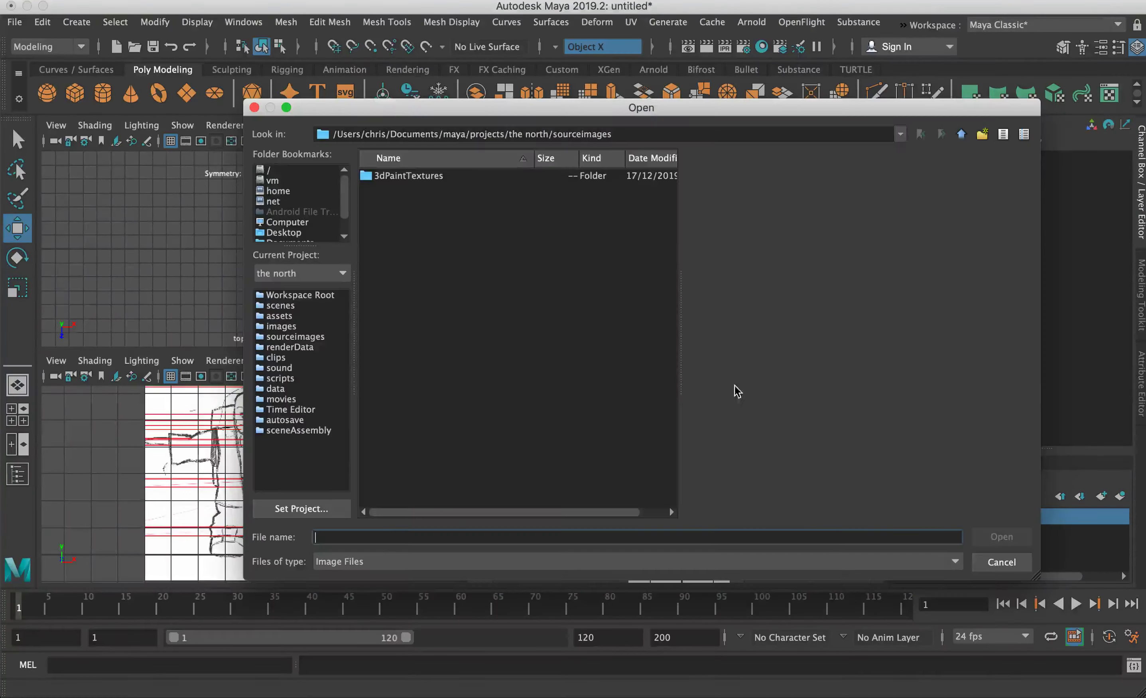
left_click(292, 231)
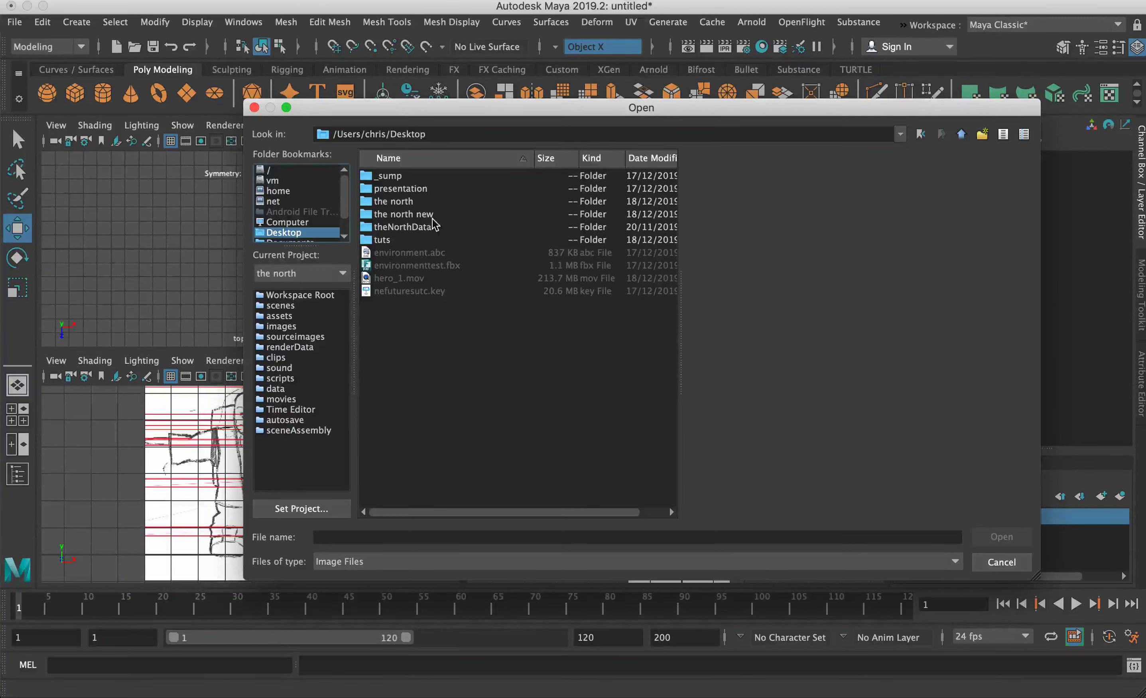
double_click(410, 215)
left_click(410, 217)
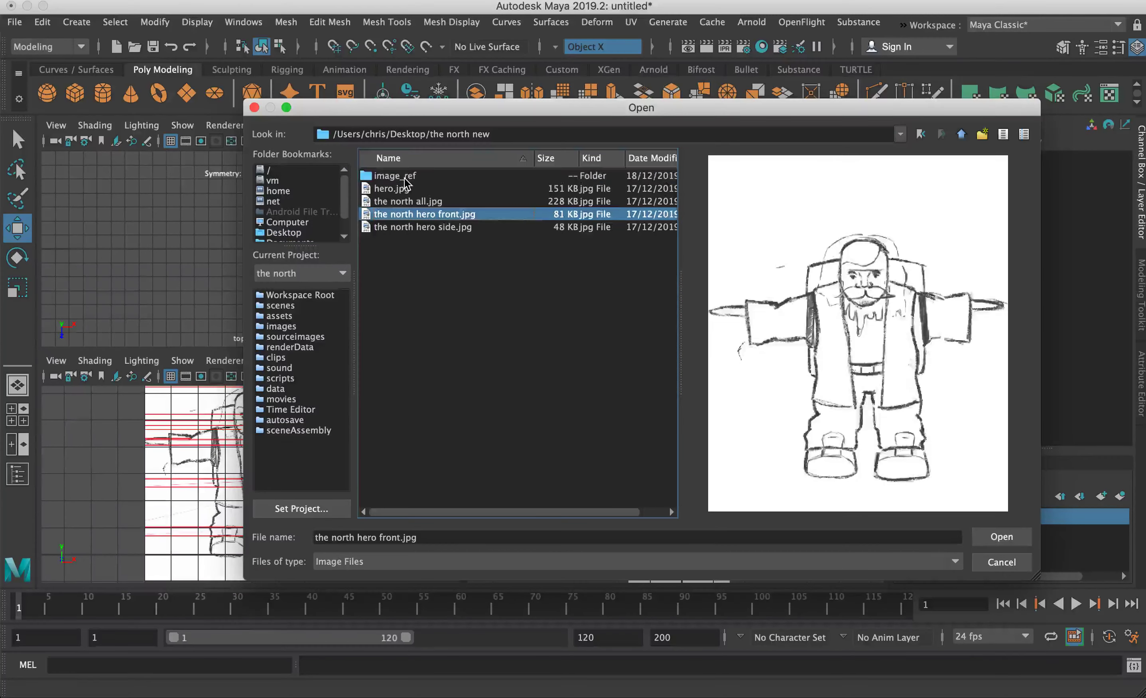
double_click(402, 176)
left_click(399, 176)
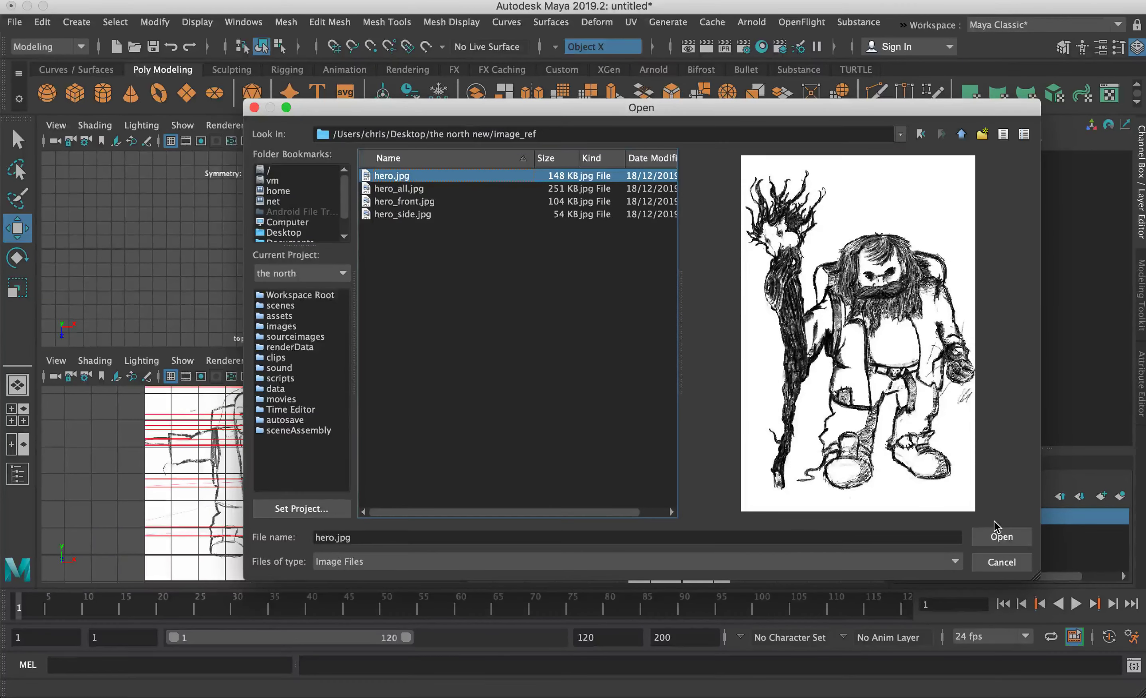
left_click(996, 532)
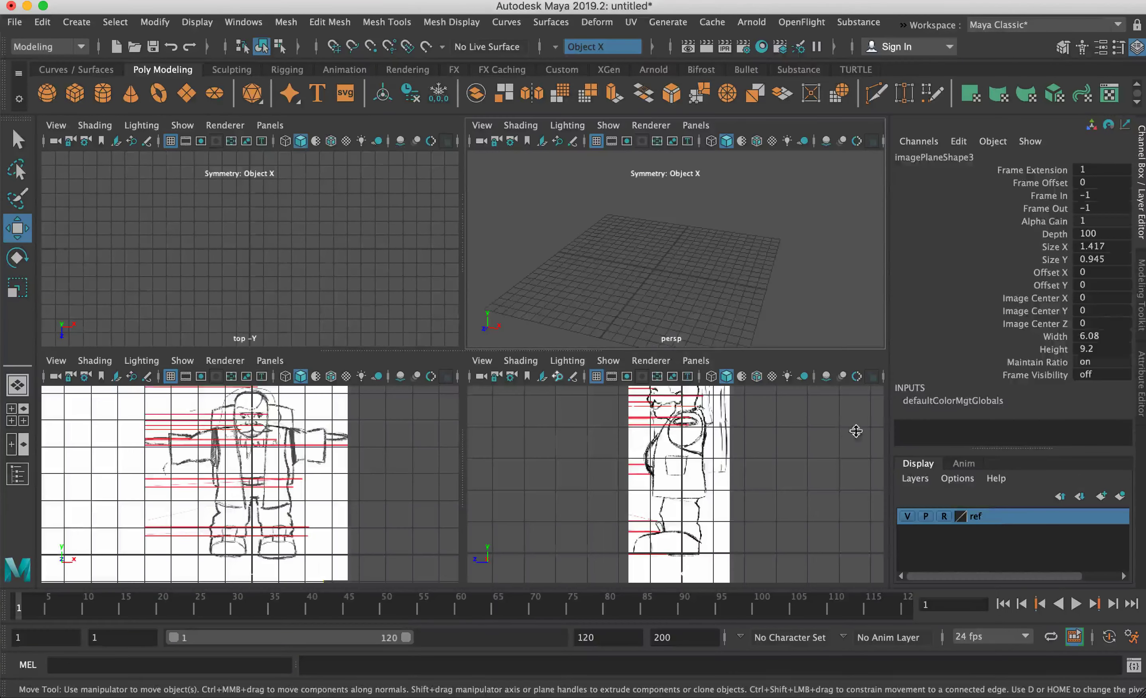
Show image planes in the perspective view again and hide the ref layer.
left_click(608, 125)
left_click(691, 234)
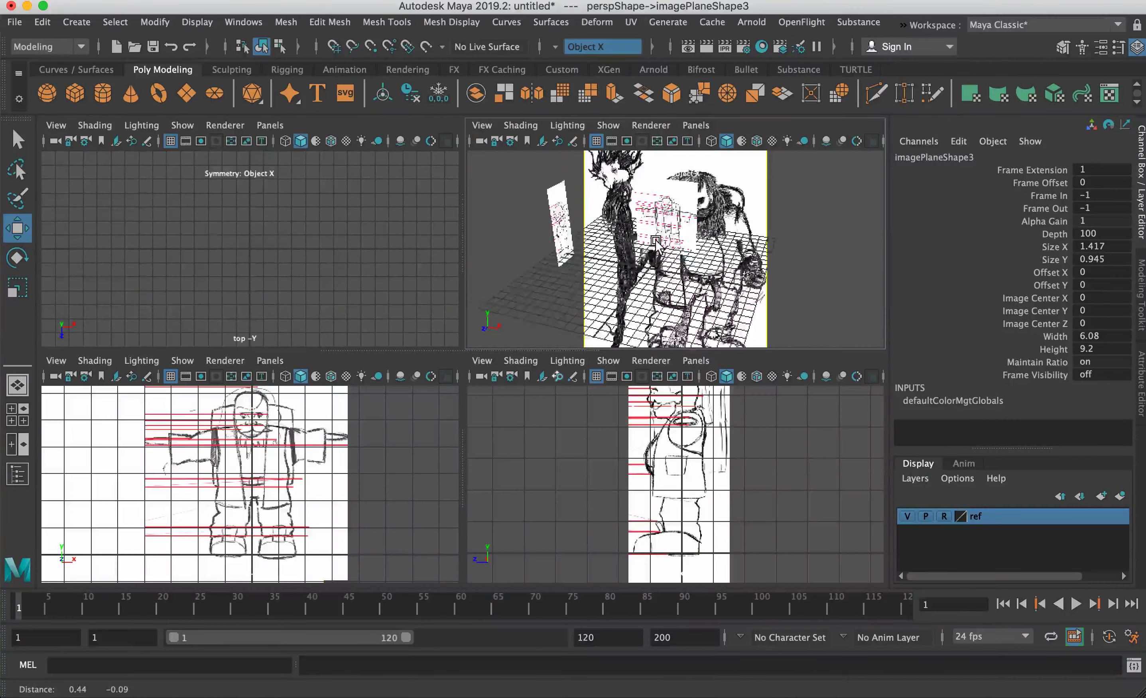
left_click(907, 516)
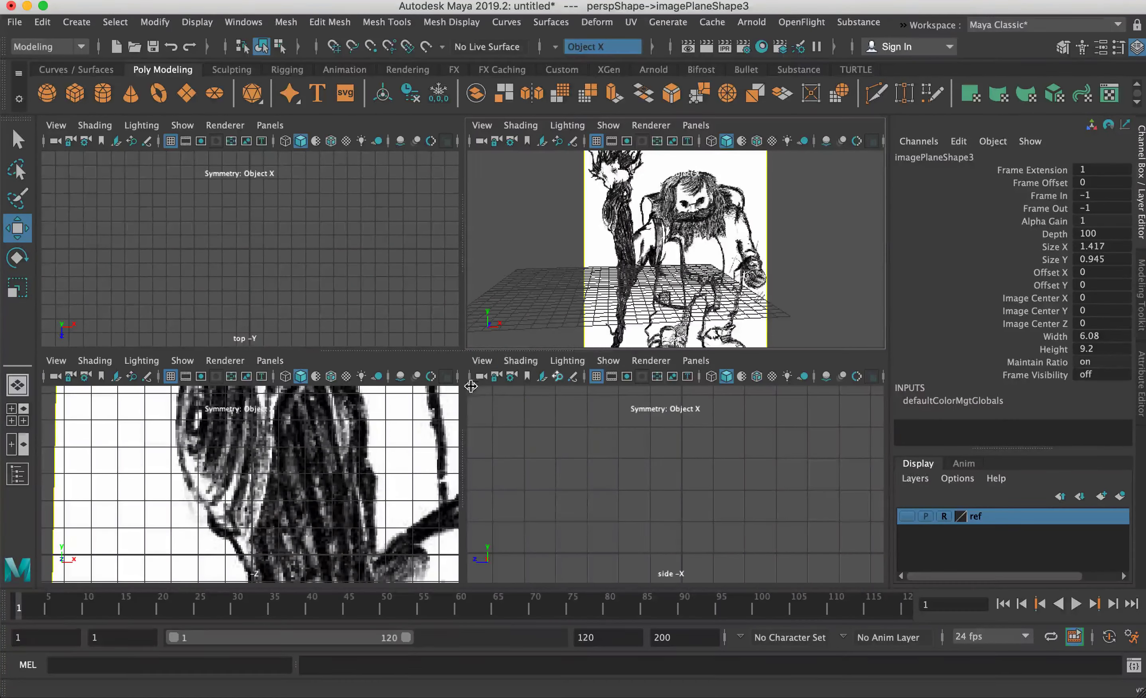
right_click_drag(626, 291, 672, 287, "alt")
left_click_drag(658, 287, 603, 257, "alt")
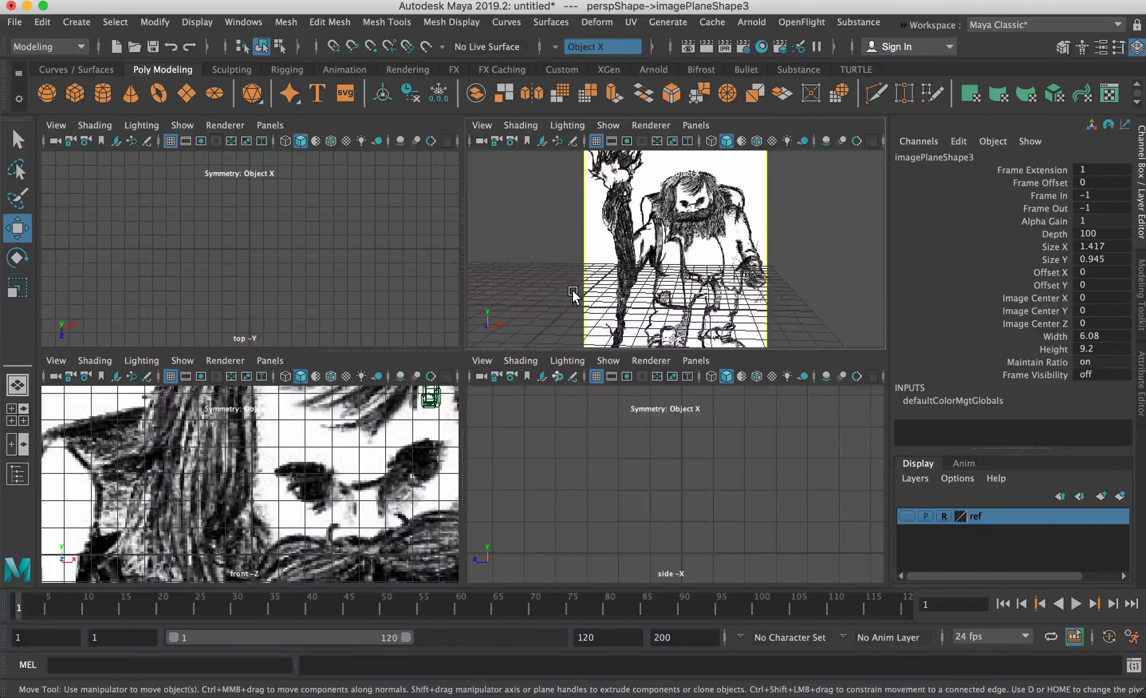
Maximise the perspective view and shift the hero image plane sideways, trying Offset X values 0.2 and 0.3 before setting 0.4.
key("space")
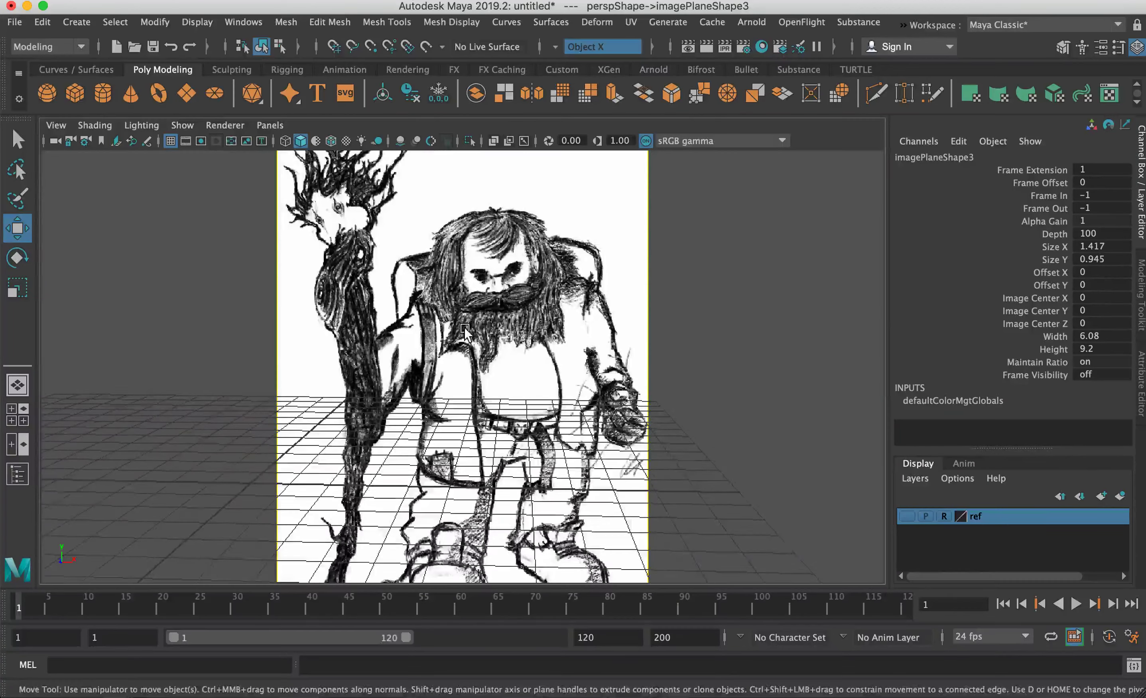
left_click_drag(465, 332, 516, 291, "alt")
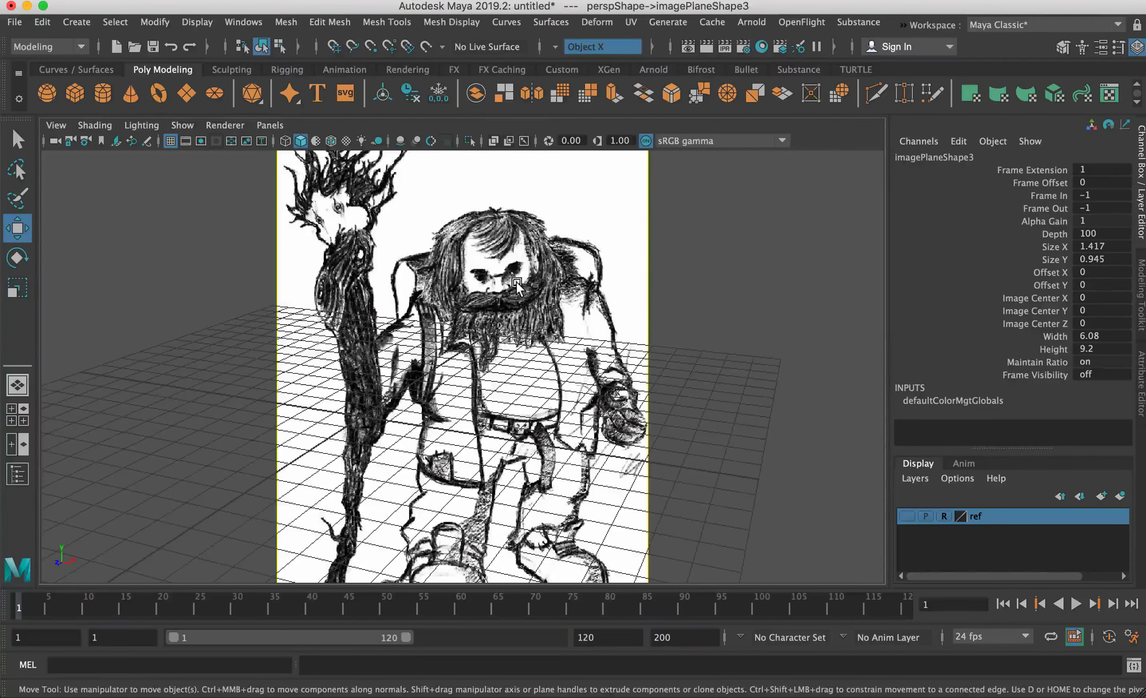
left_click(246, 355)
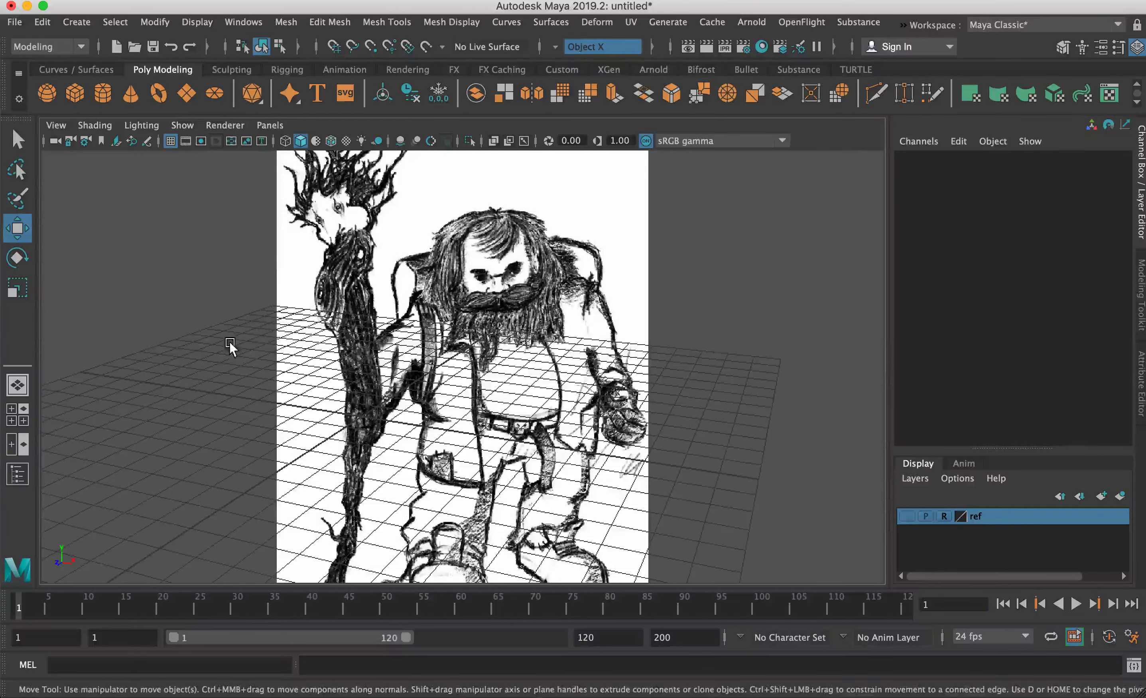
left_click(364, 341)
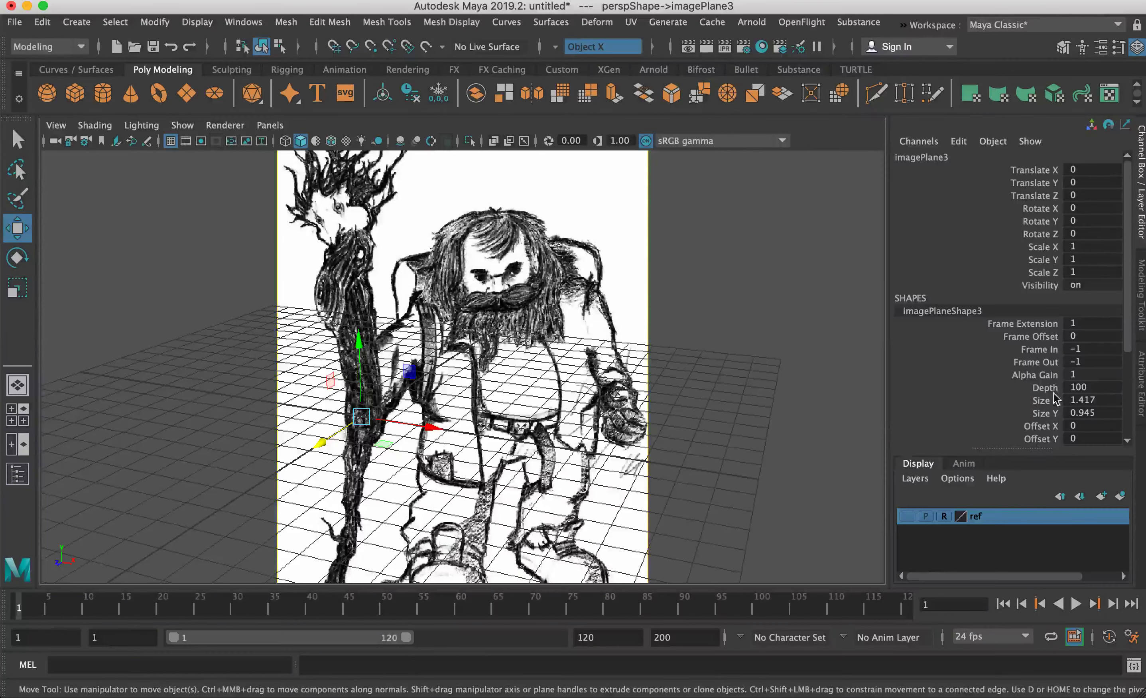
left_click(1100, 425)
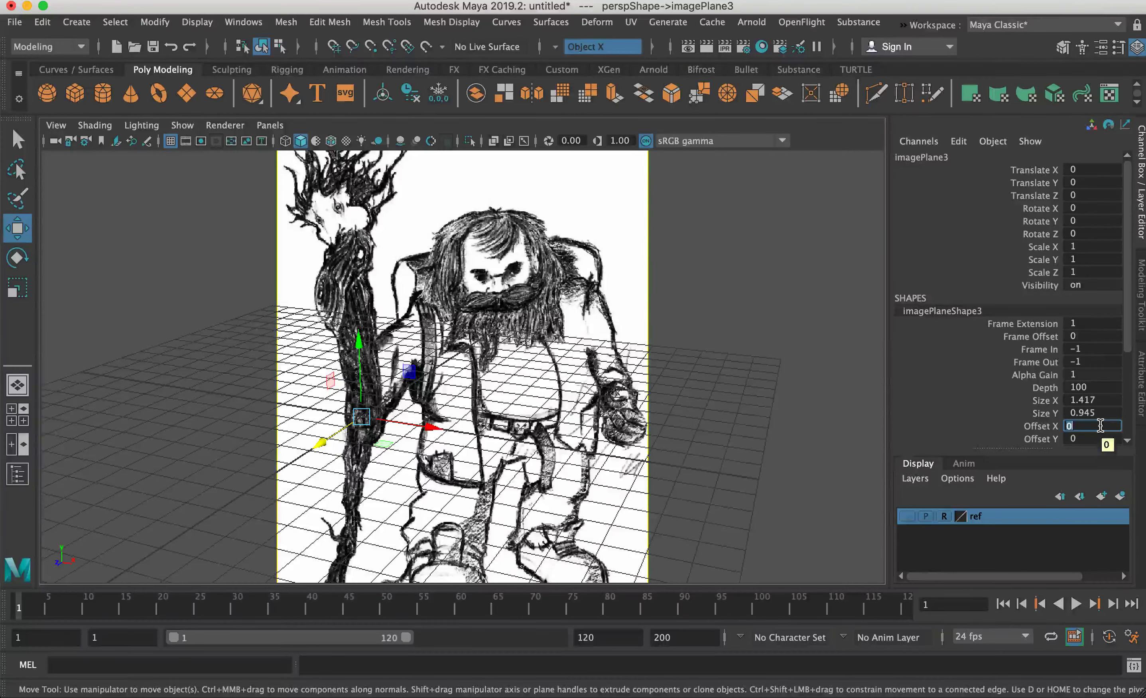
type("0.2")
key("Return")
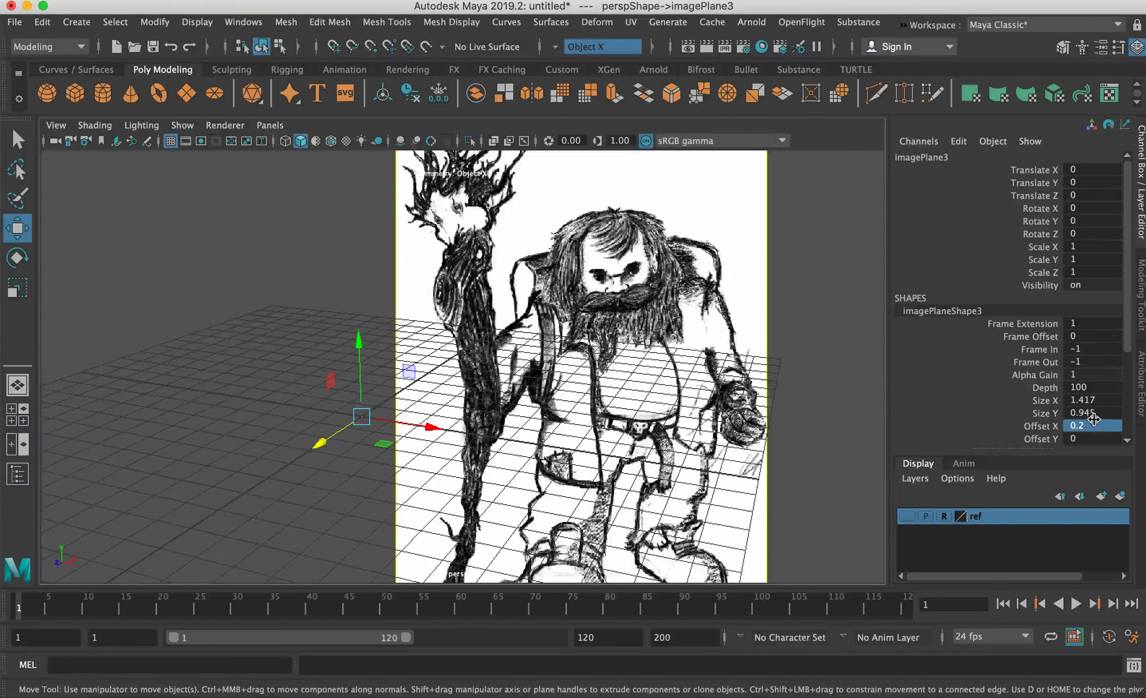
left_click(1089, 424)
type(".3")
key("Return")
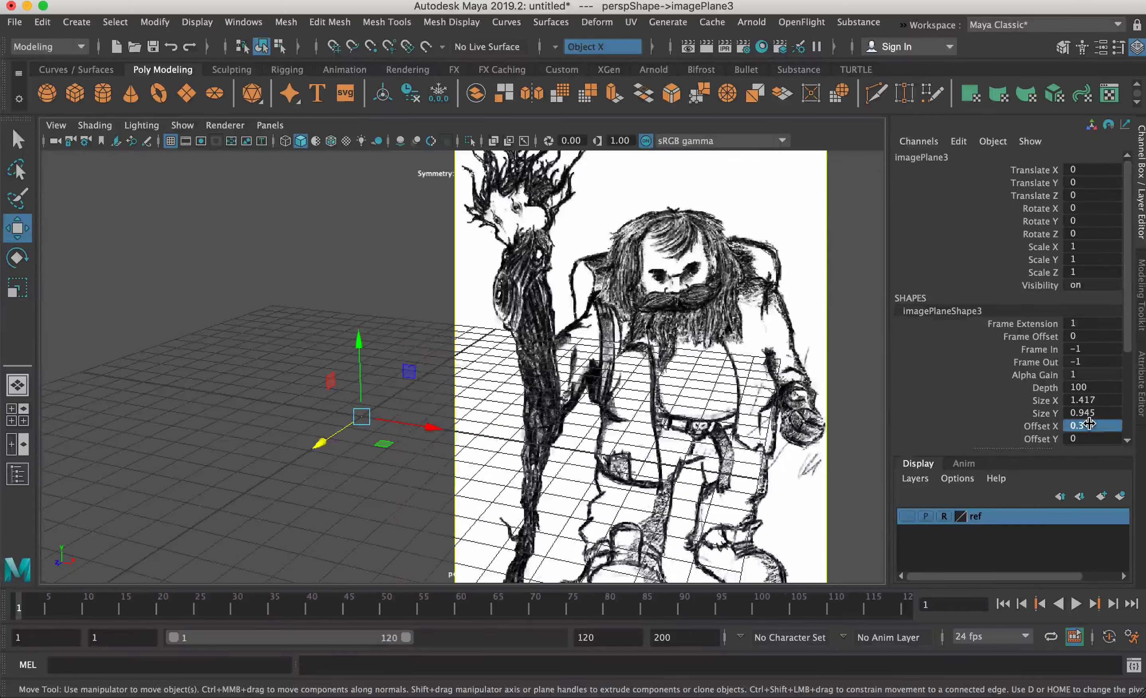
left_click(1081, 422)
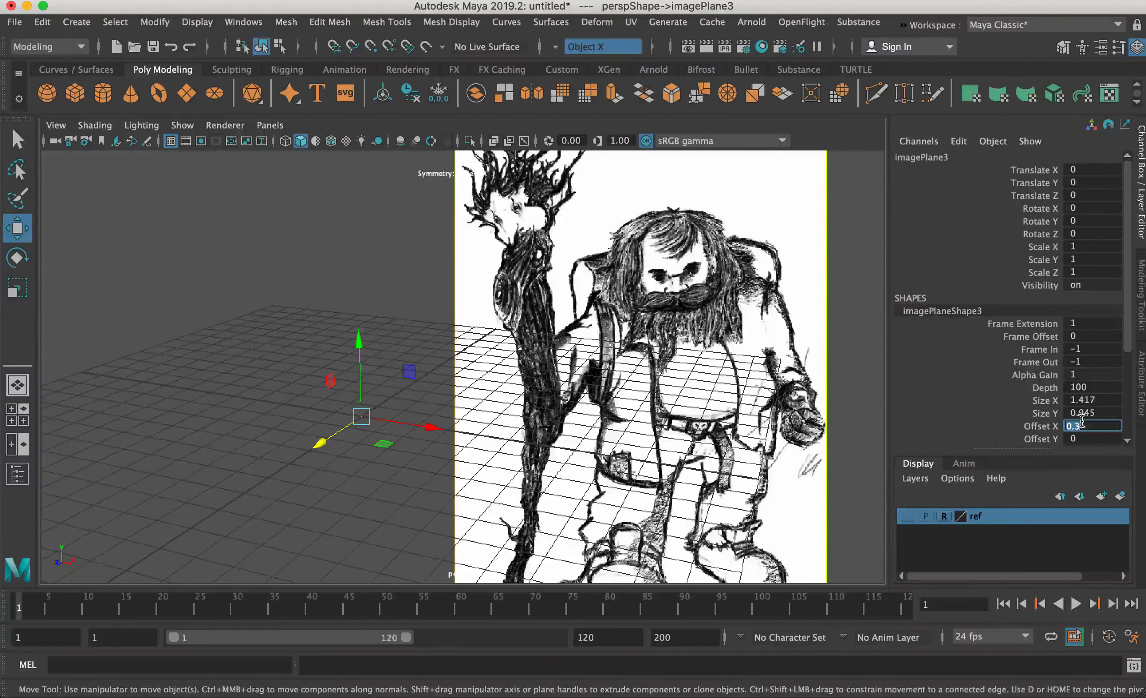
type(".4")
key("Return")
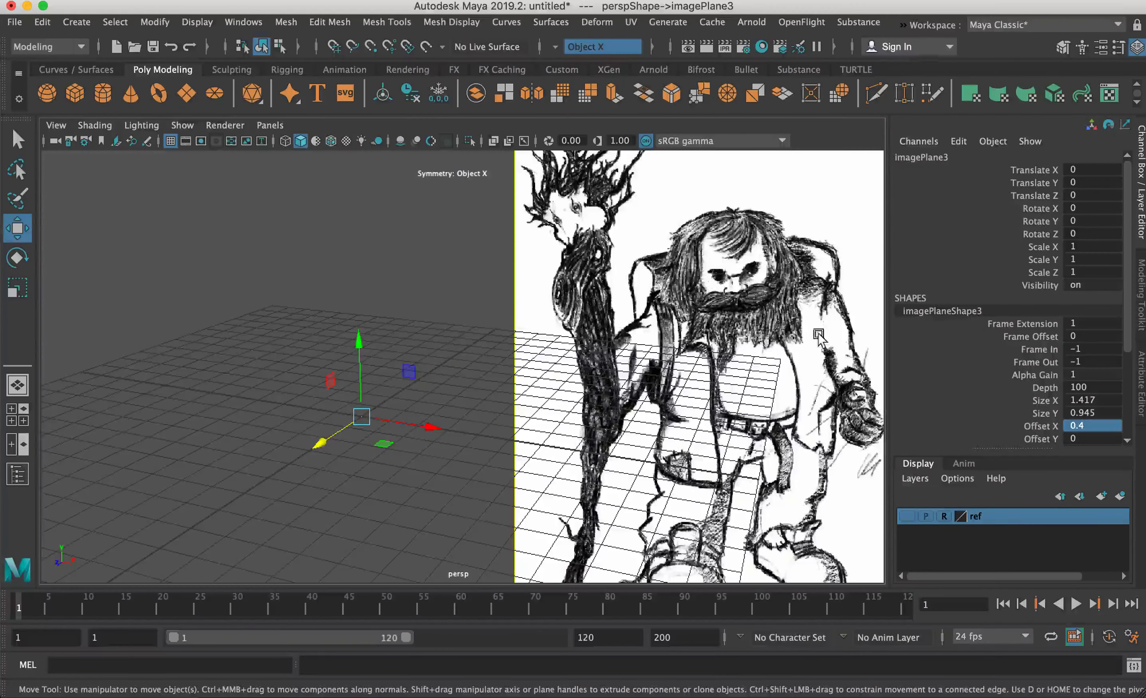
Create a new display layer from the selected hero image plane and switch the layer's visibility off.
left_click(412, 320)
left_click(596, 342)
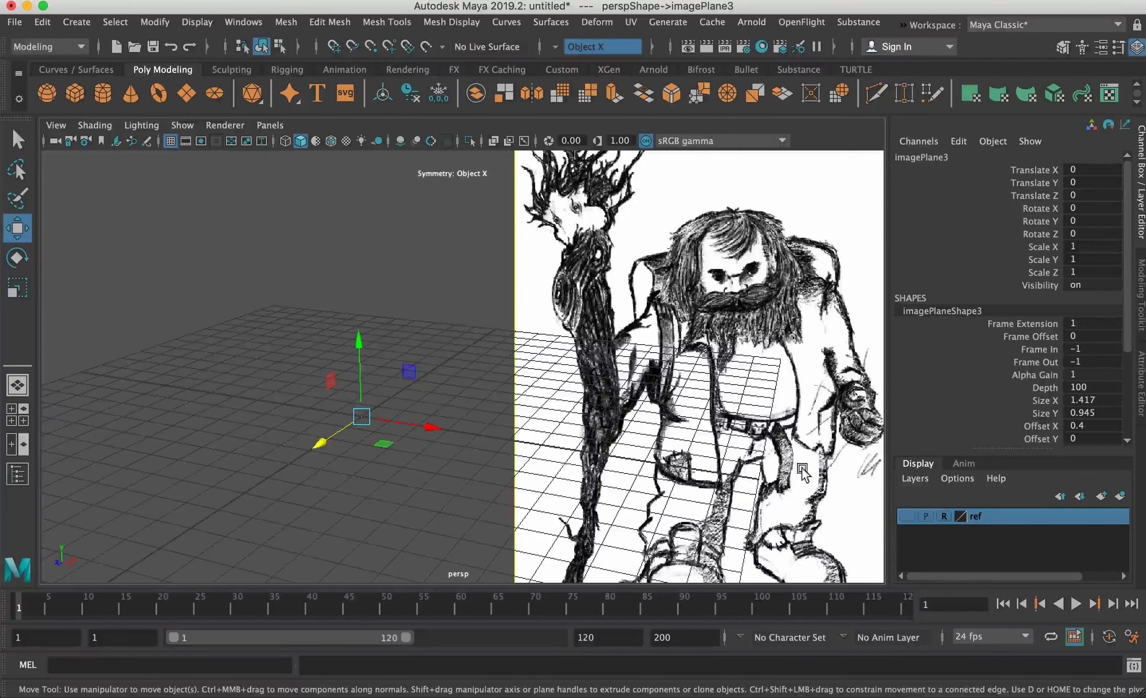
left_click(1122, 497)
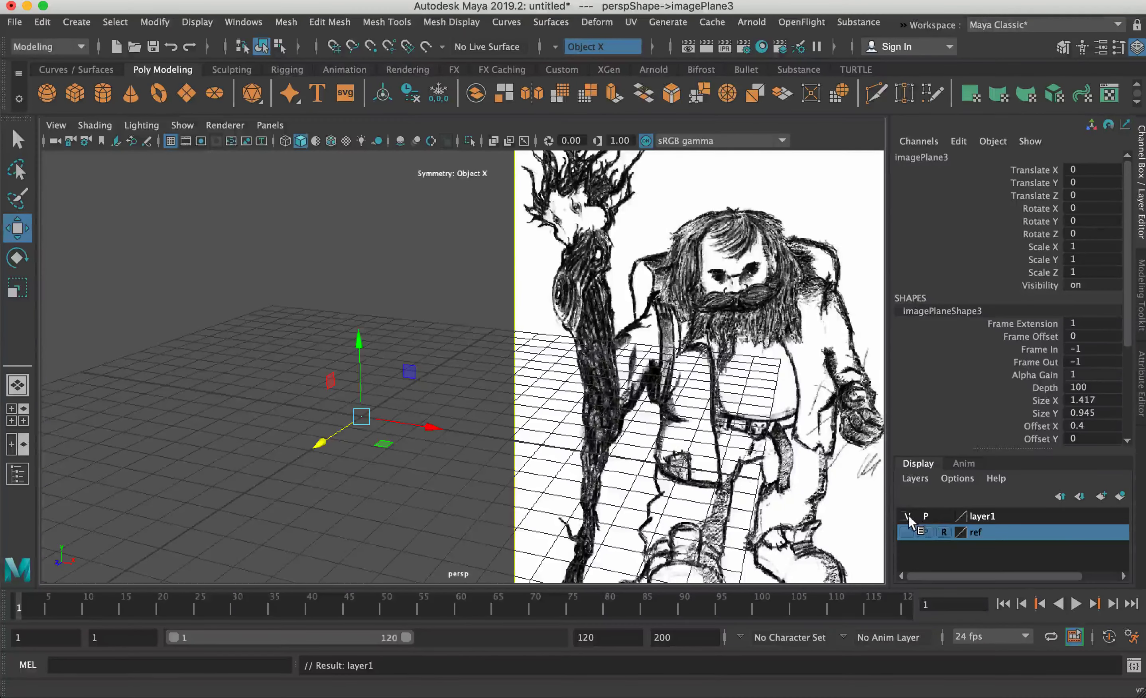
left_click(907, 516)
Rename the hero image plane's new display layer to "hero_ref" and save the layer settings.
double_click(981, 516)
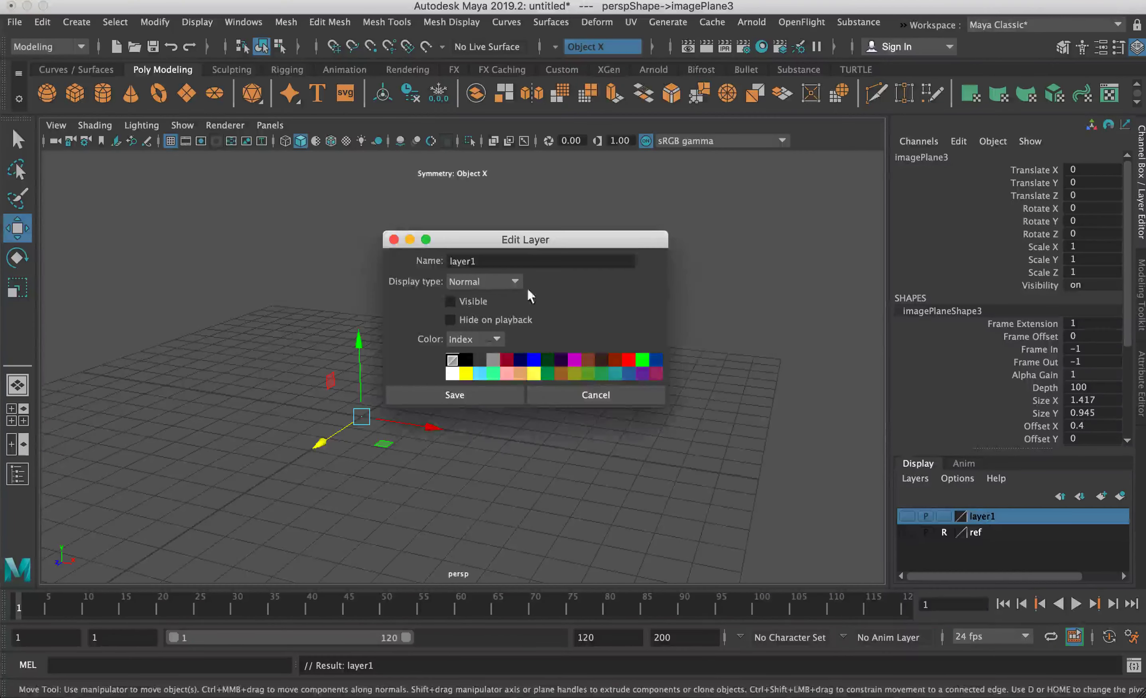
type("hero")
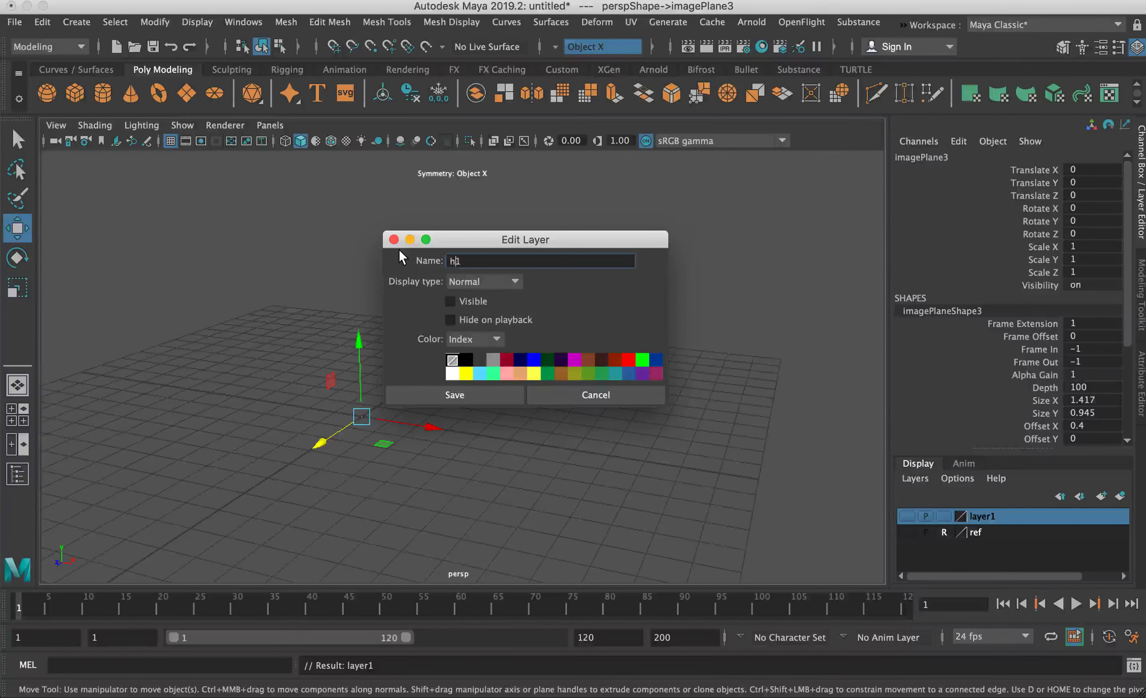
type("_ref")
key("Delete")
key("Tab")
left_click(505, 401)
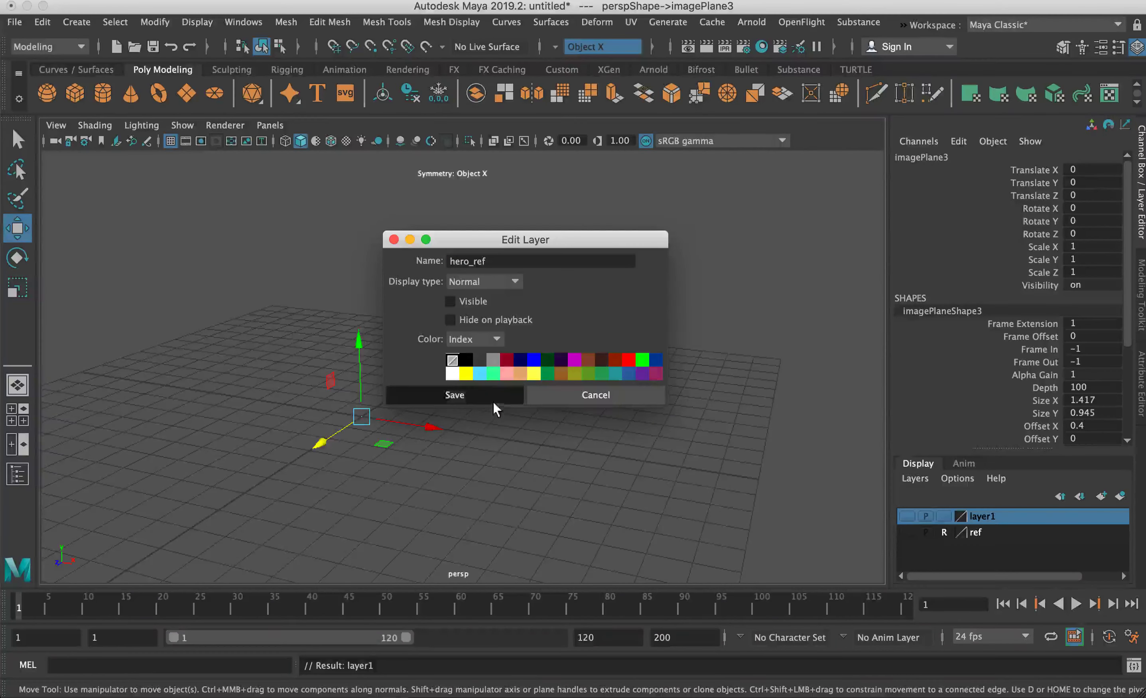
Make both the hero_ref and ref layers visible and view all three image planes in the perspective view.
left_click(182, 125)
left_click(890, 443)
left_click(908, 516)
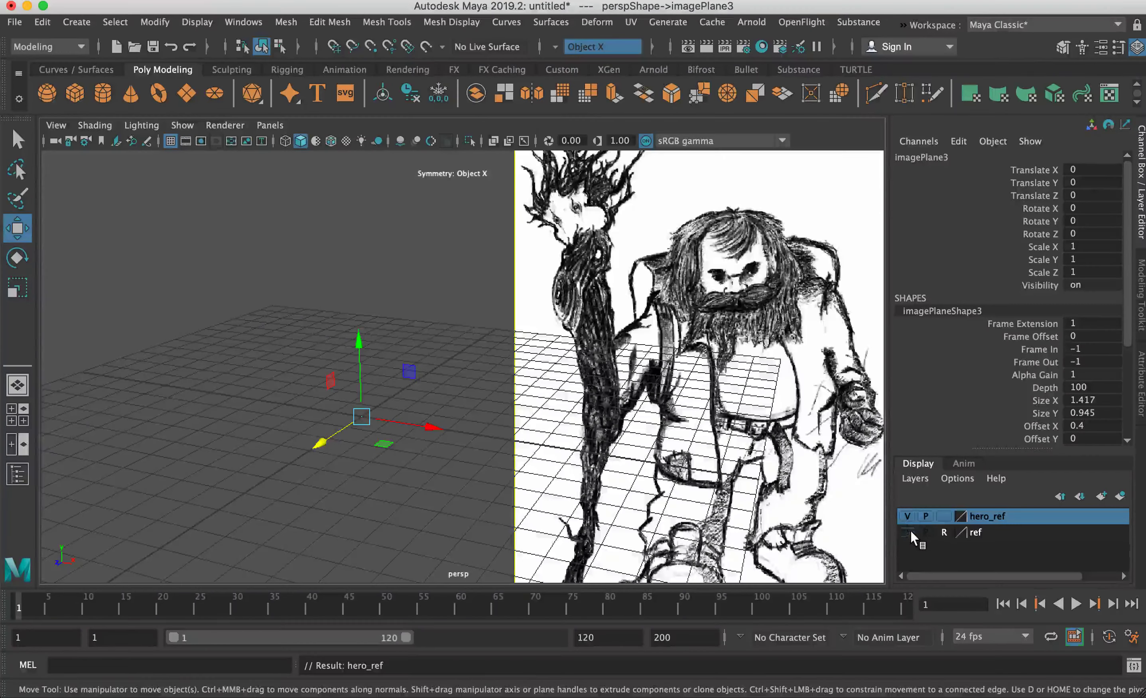
left_click(907, 532)
left_click_drag(574, 364, 745, 447, "alt")
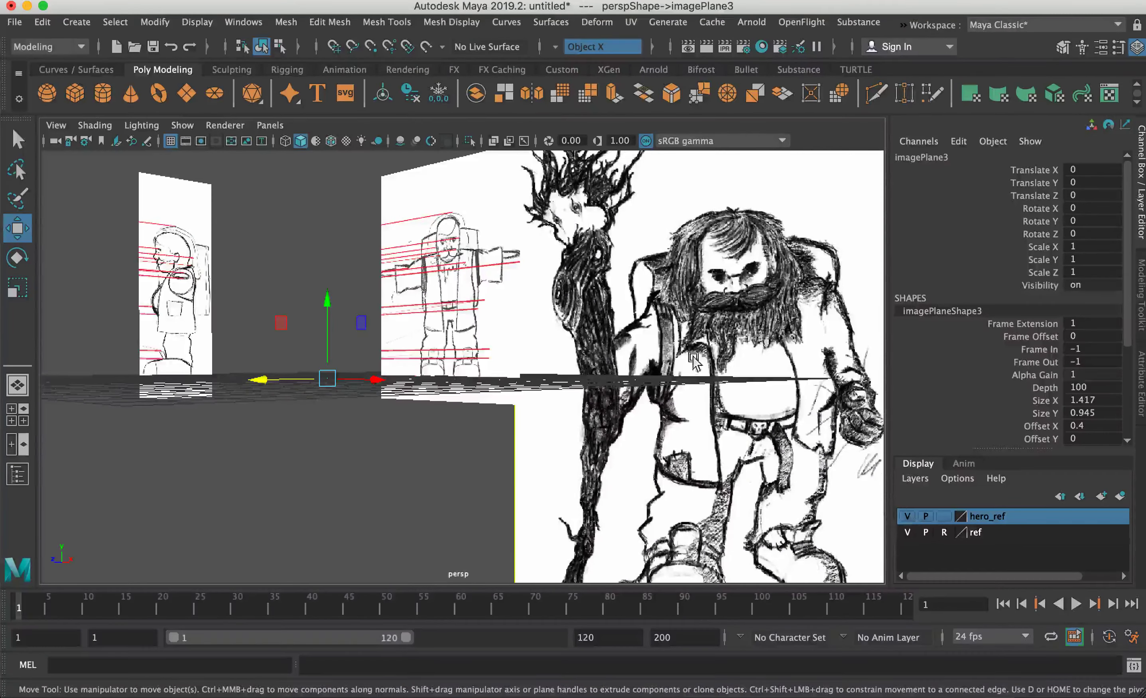
Hide image planes in the maximised perspective view and clear the selection.
left_click(183, 124)
left_click(253, 233)
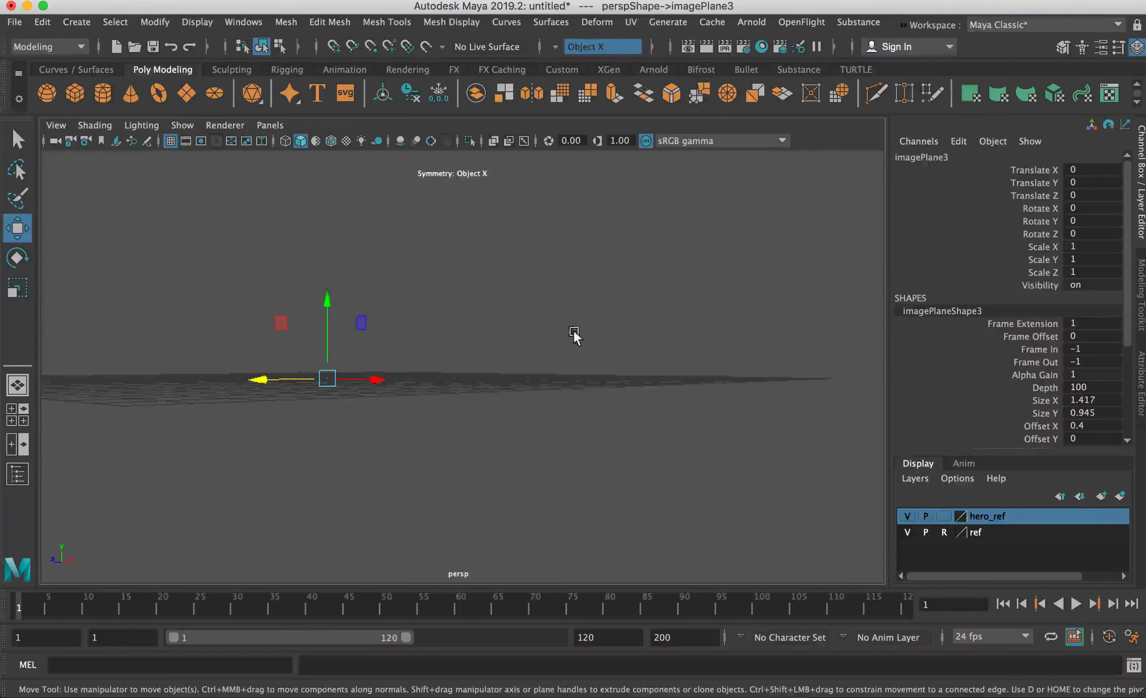
left_click_drag(389, 373, 474, 382, "alt")
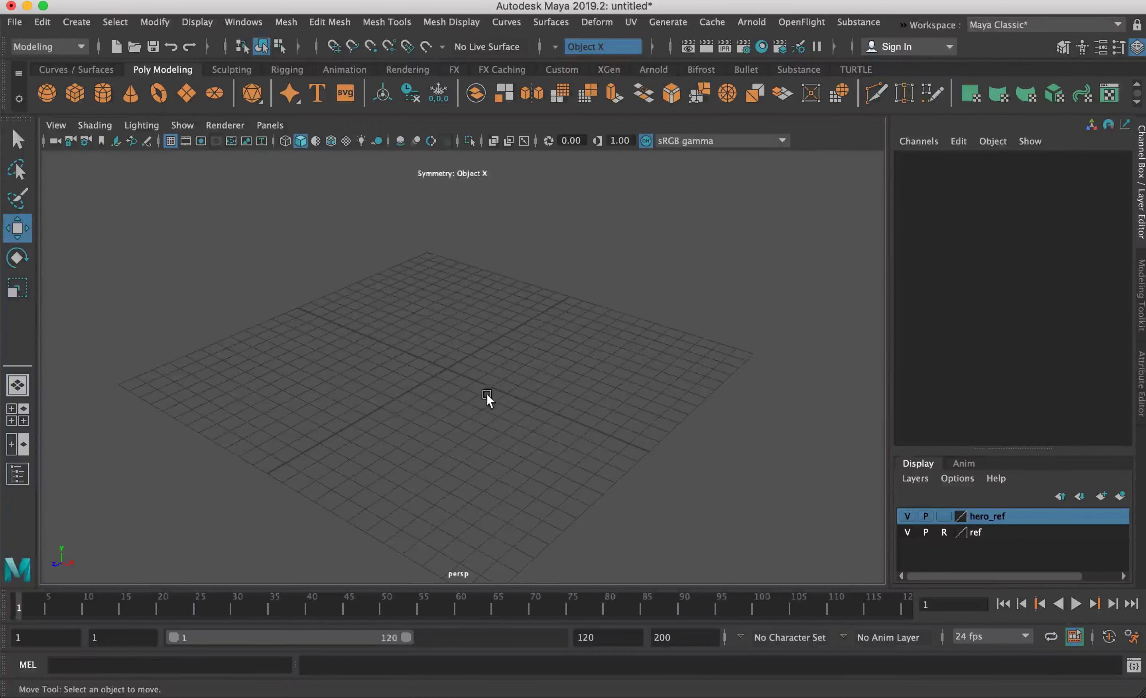
Return to the four-view layout and toggle the hero_ref layer off and on to check its effect on the front view.
key("space")
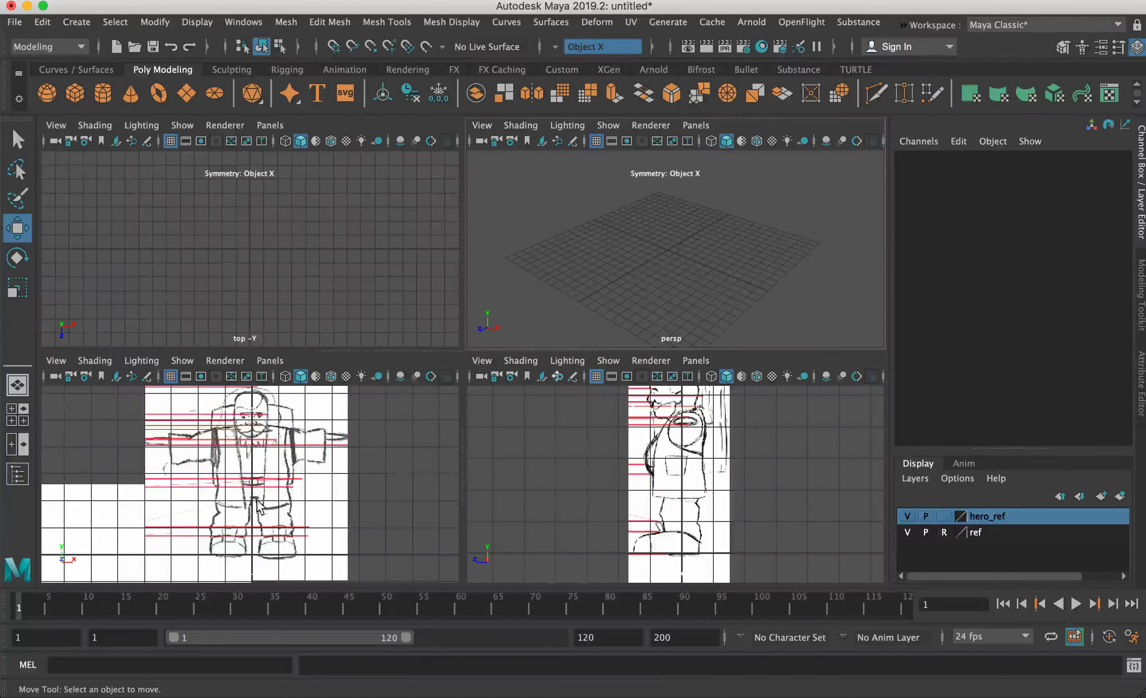
left_click(909, 517)
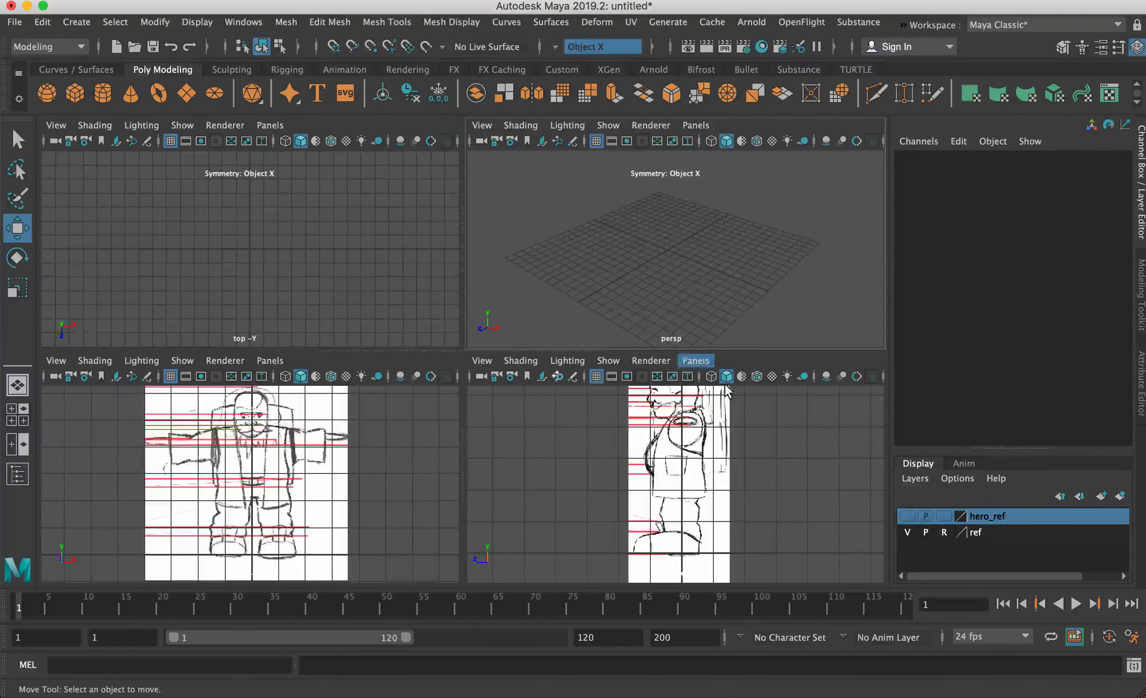
left_click(908, 517)
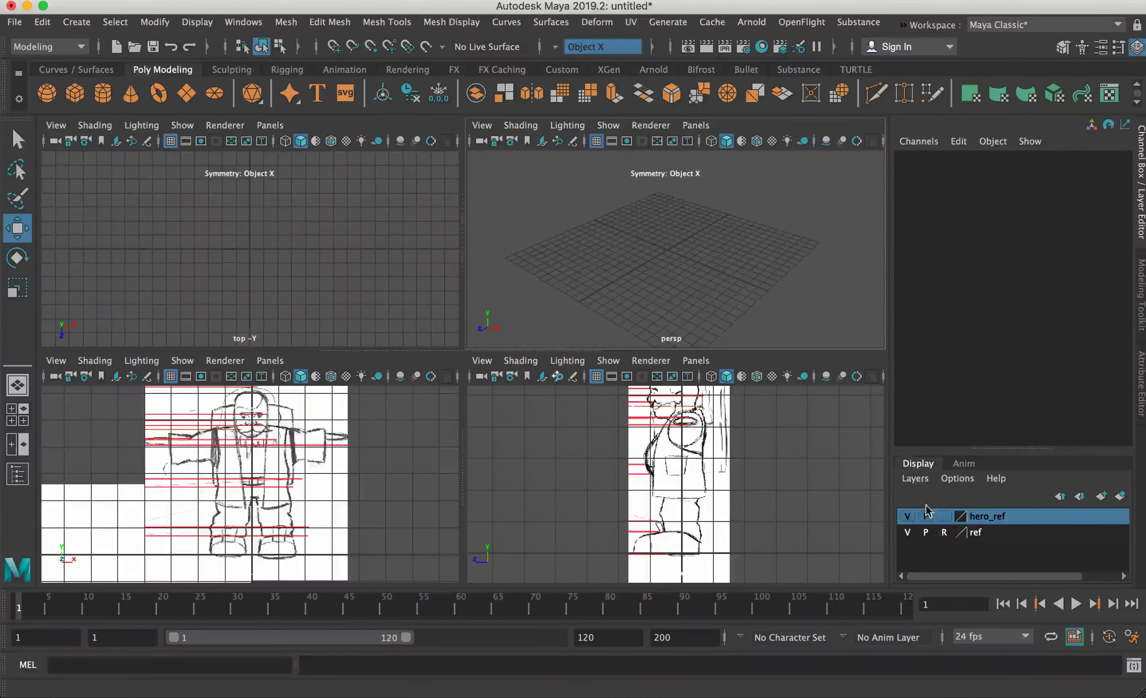
Toggle the display of image planes on and back off in the perspective view.
left_click(608, 125)
left_click(658, 233)
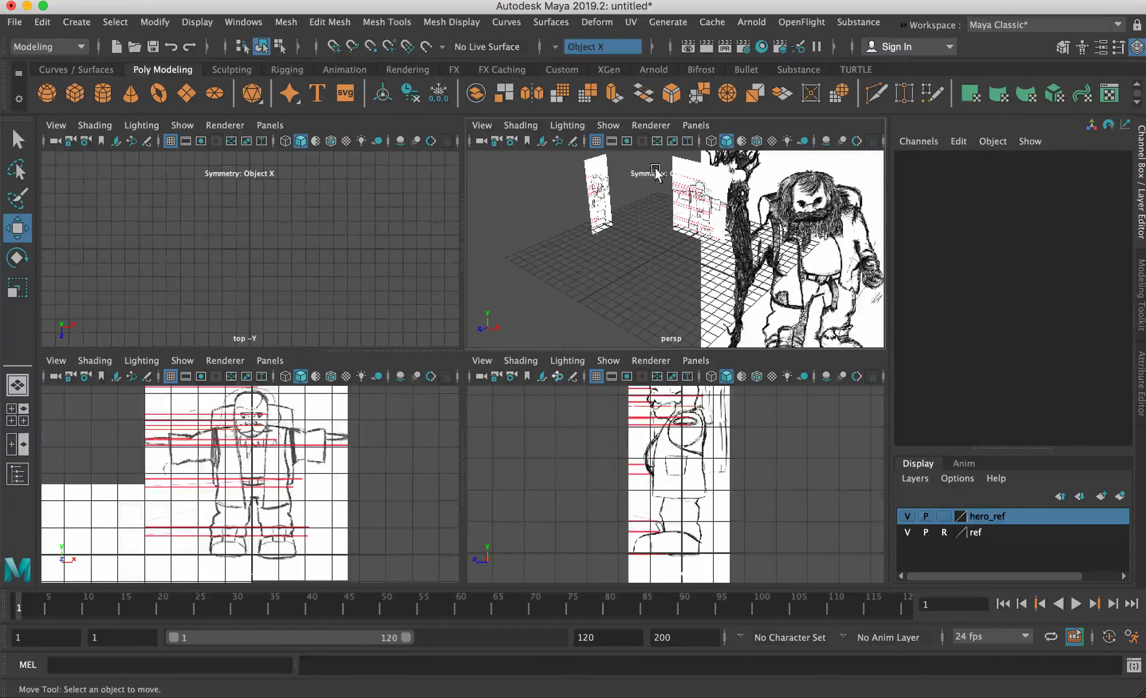
left_click(607, 125)
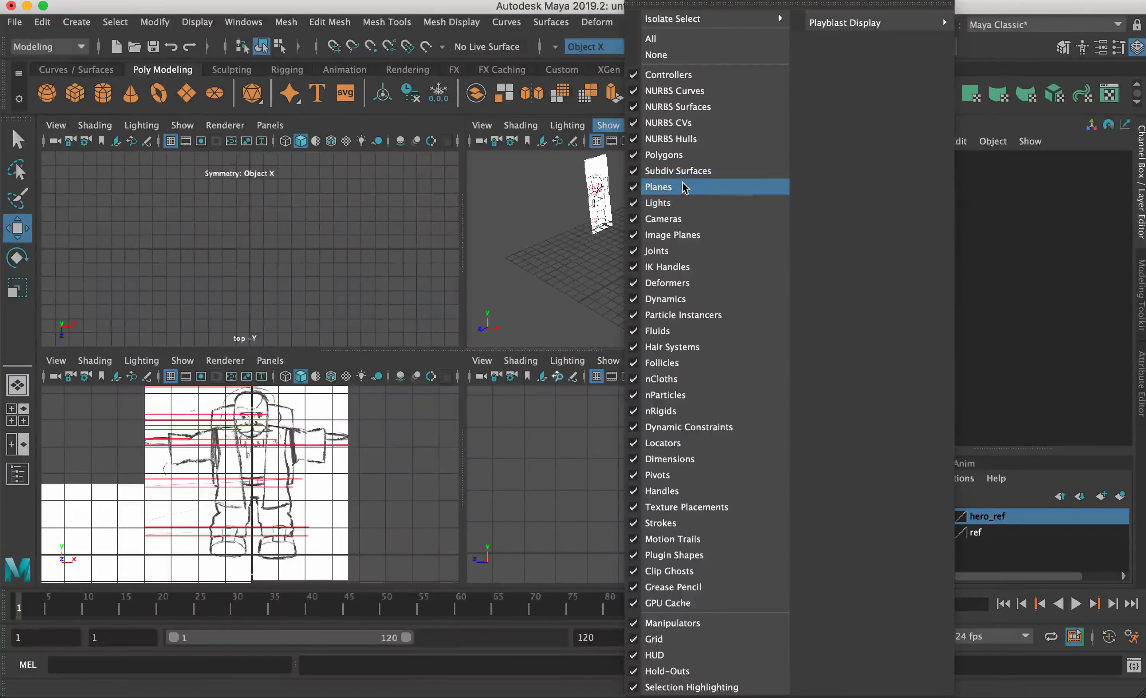
left_click(691, 235)
Maximise the perspective view and save the scene as hero_stage_1.mb in the project's scenes folder, replacing the existing file.
key("space")
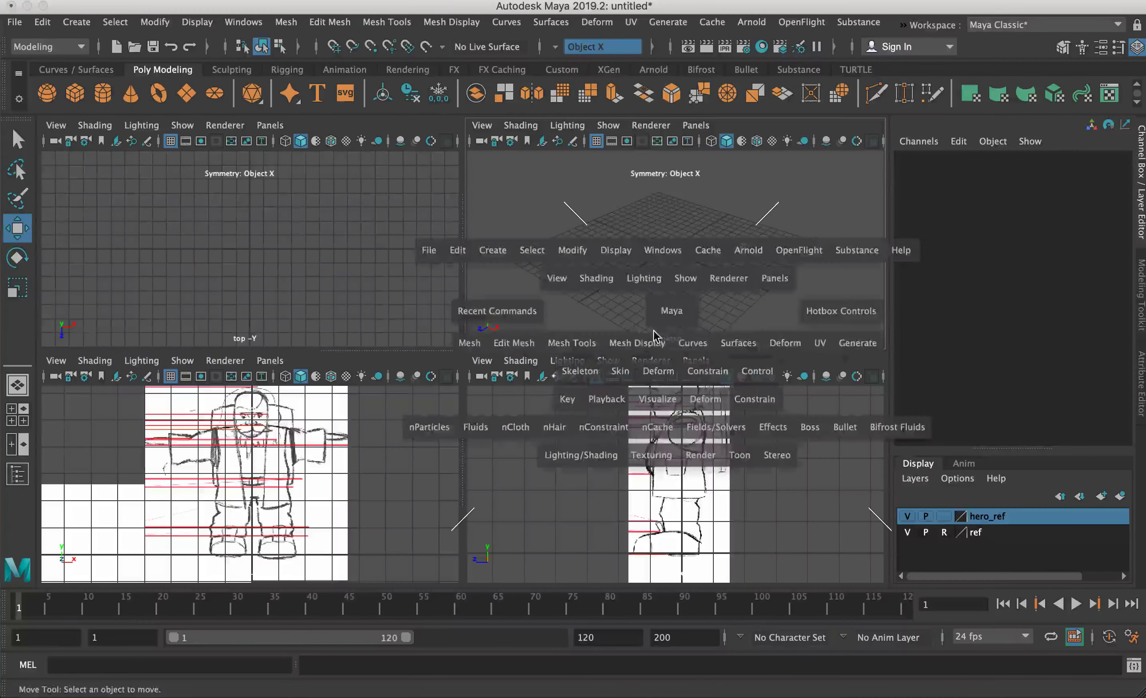
key("q")
key("super+shift+s")
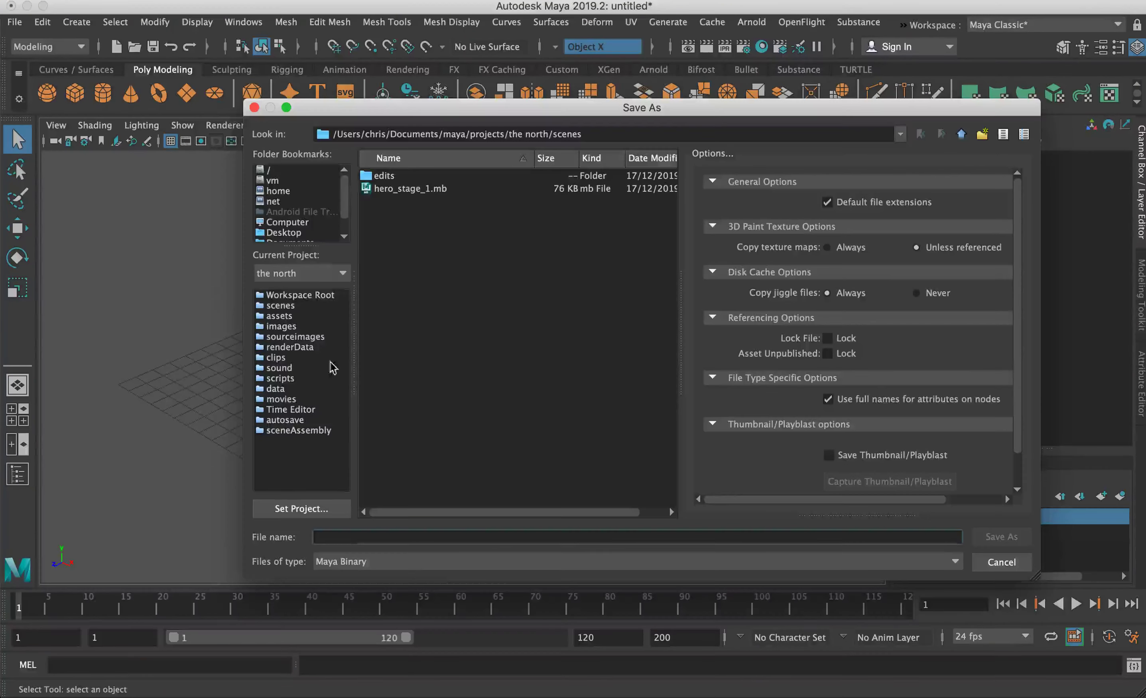
left_click(423, 189)
left_click(1001, 537)
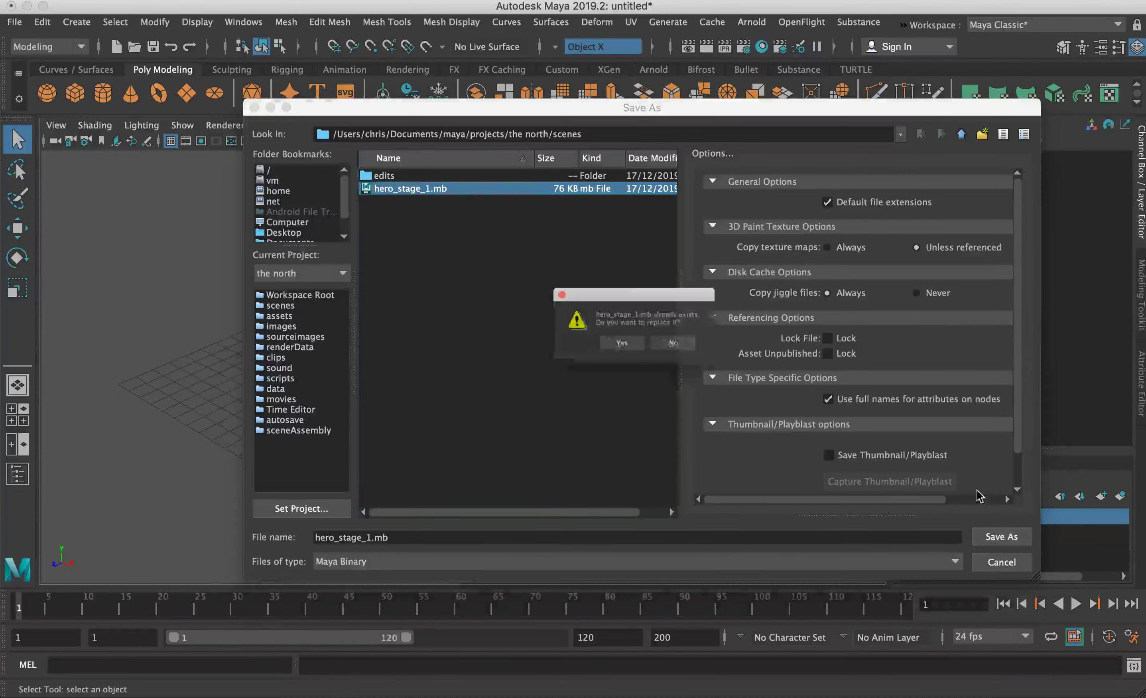
left_click(611, 348)
key("w")
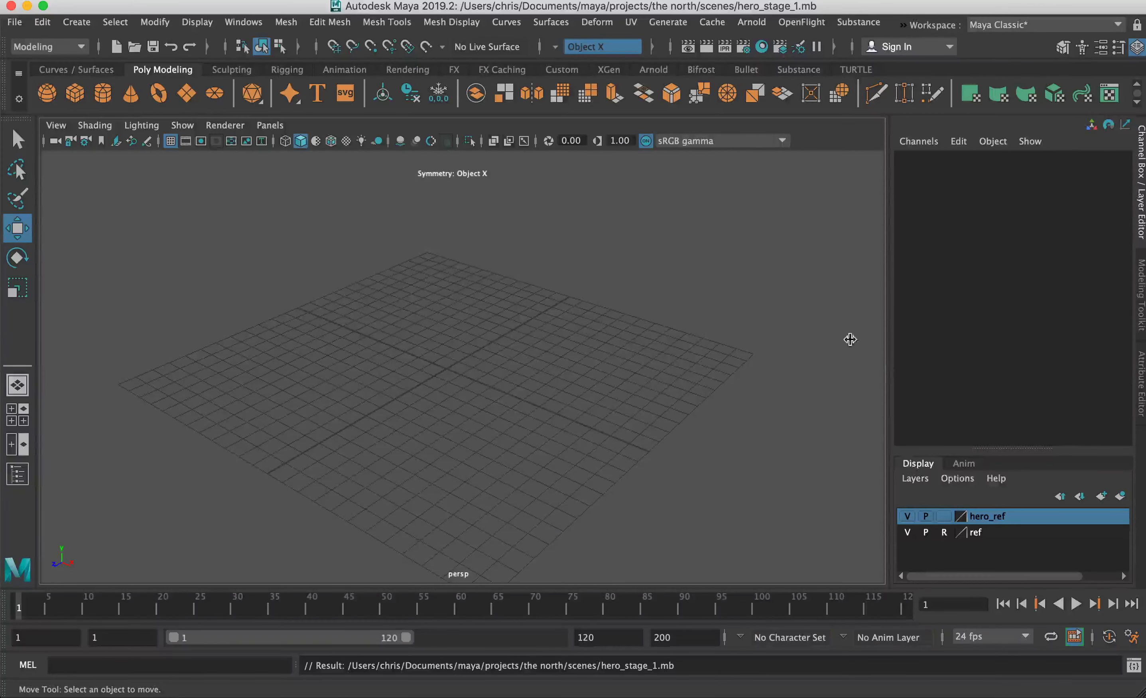